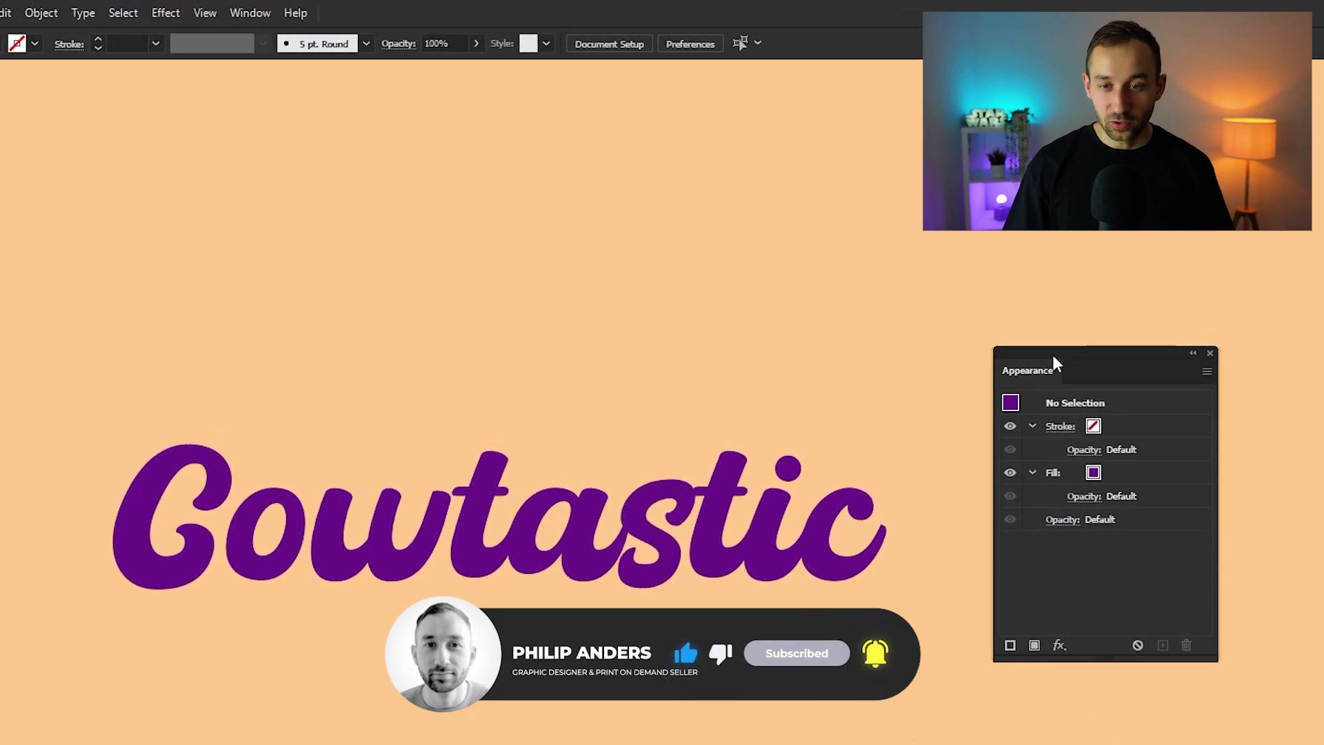
Step: Add a new stroke to the Cowtastic text and push it outward with Offset Path
{"action": "left_click", "coordinate": [673, 520]}
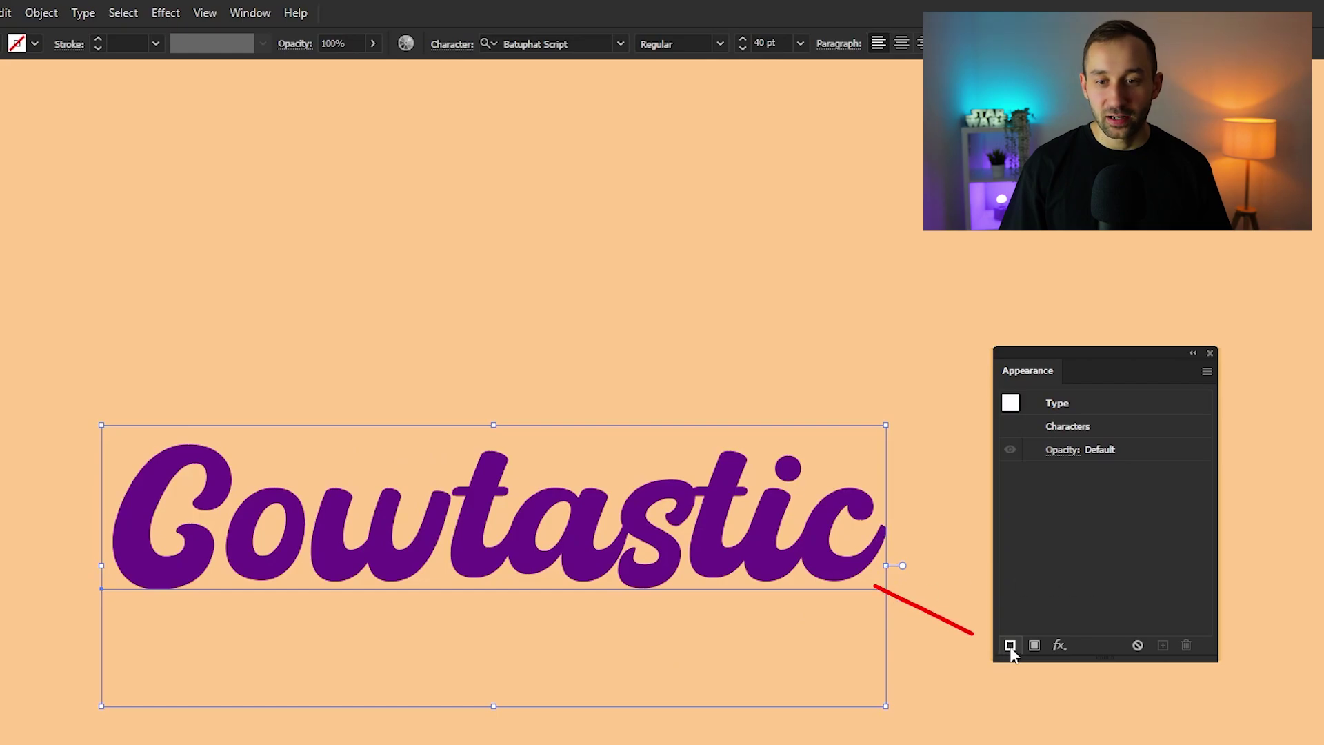
{"action": "left_click", "coordinate": [1010, 645]}
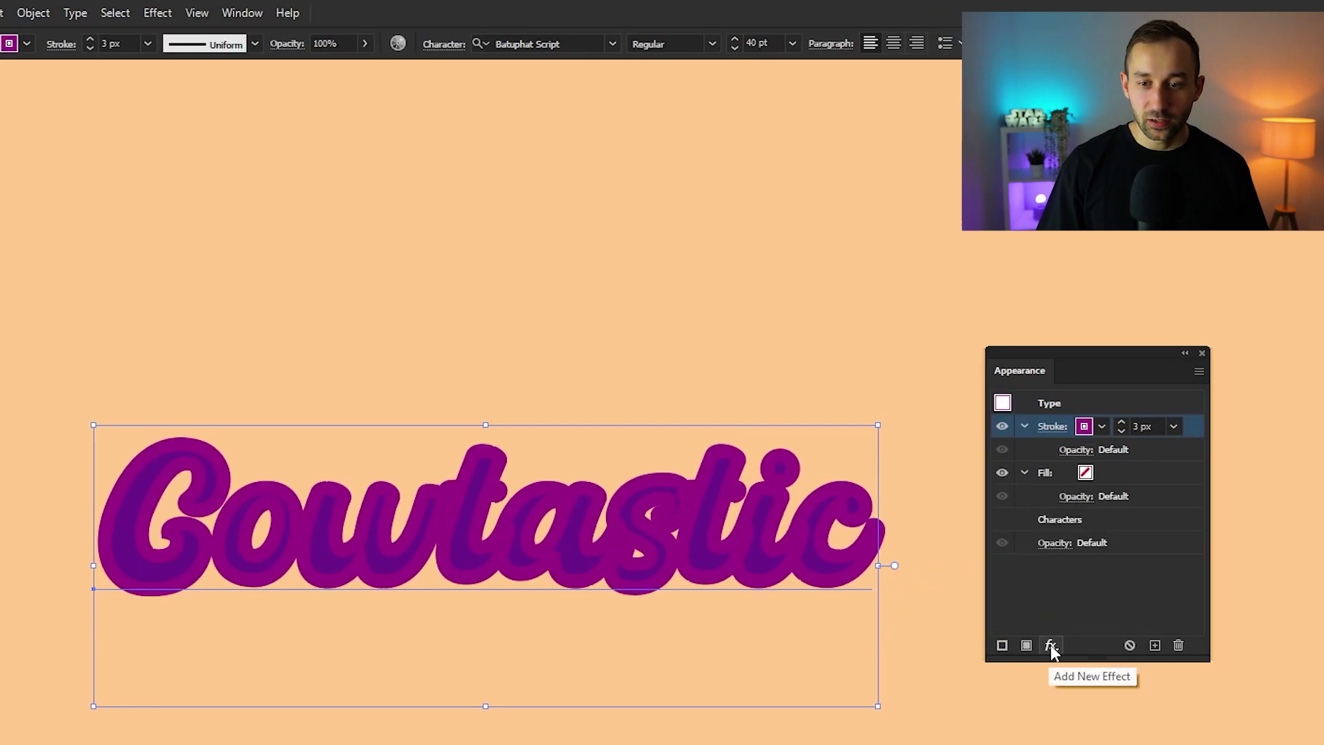
{"action": "left_click", "coordinate": [1060, 645]}
{"action": "mouse_move", "coordinate": [1102, 295]}
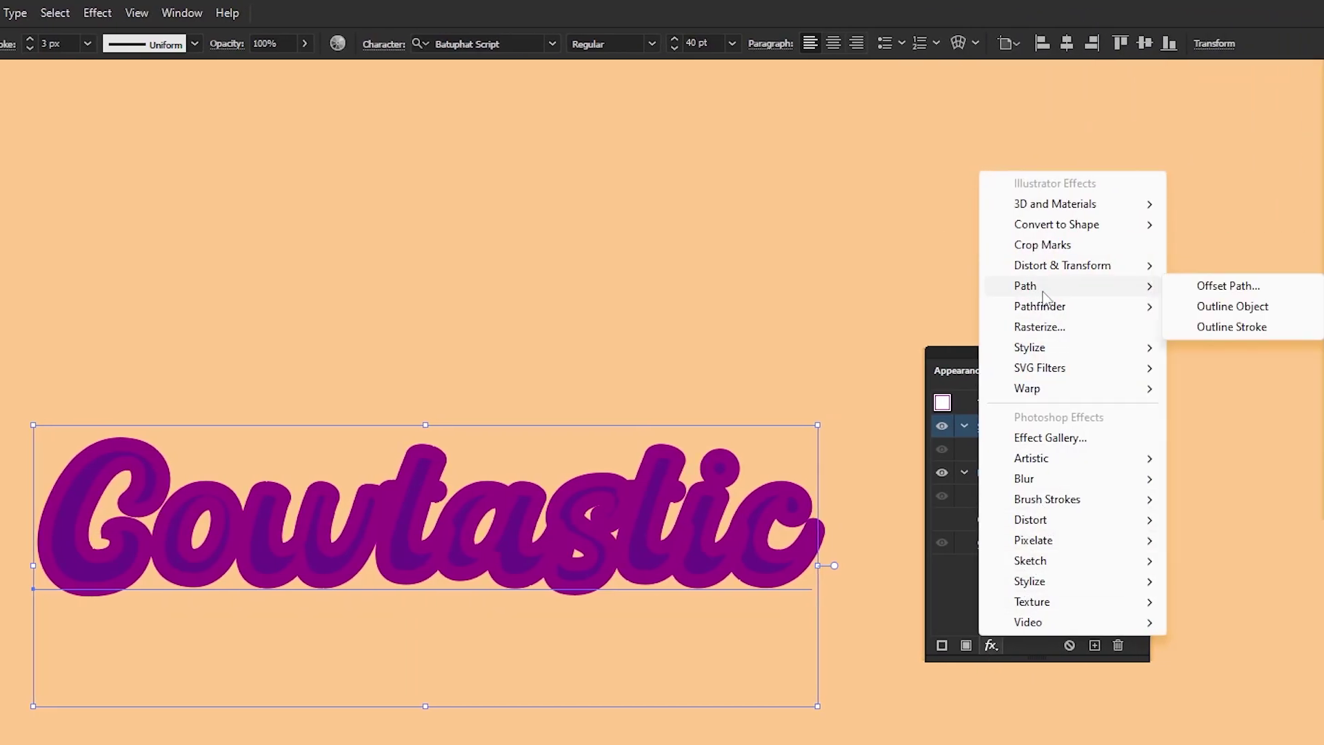
{"action": "left_click", "coordinate": [1230, 286]}
{"action": "left_click", "coordinate": [858, 340]}
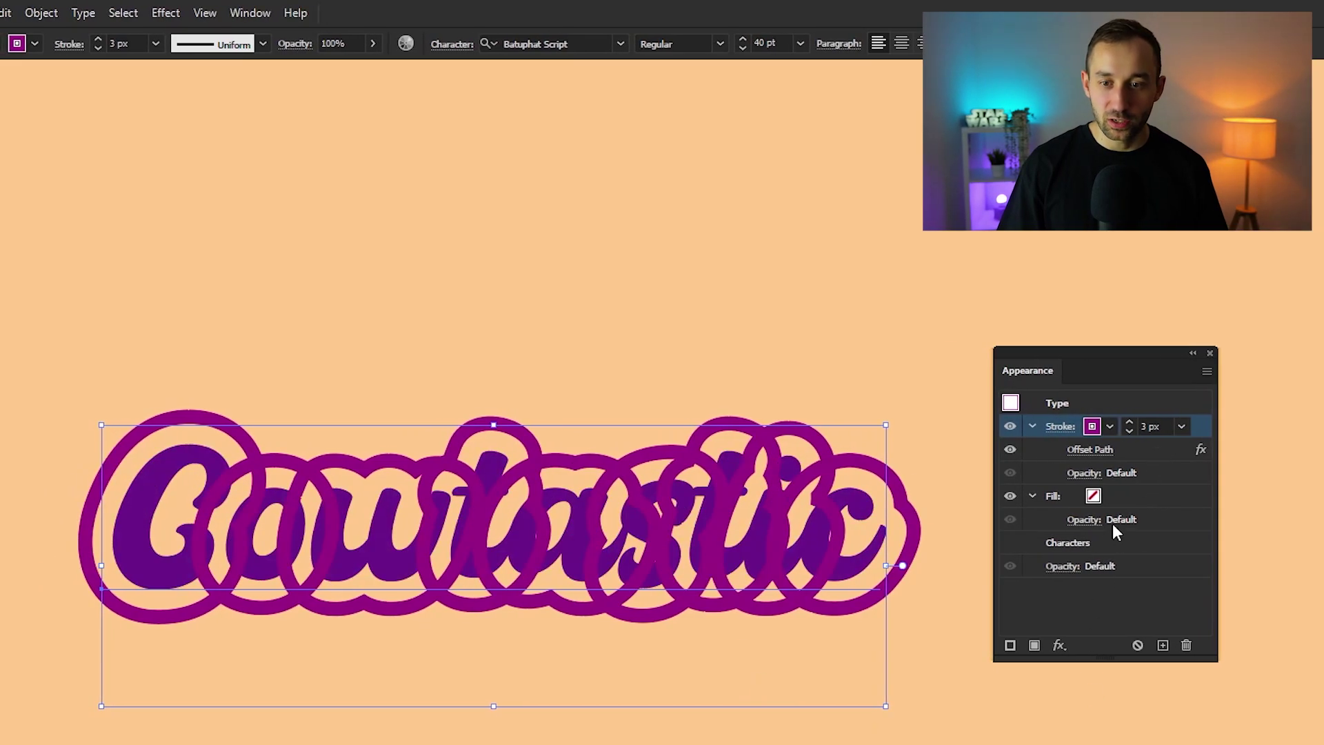
Step: Merge the overlapping offset outlines into one purple outline with Pathfinder Add
{"action": "left_click", "coordinate": [1060, 646]}
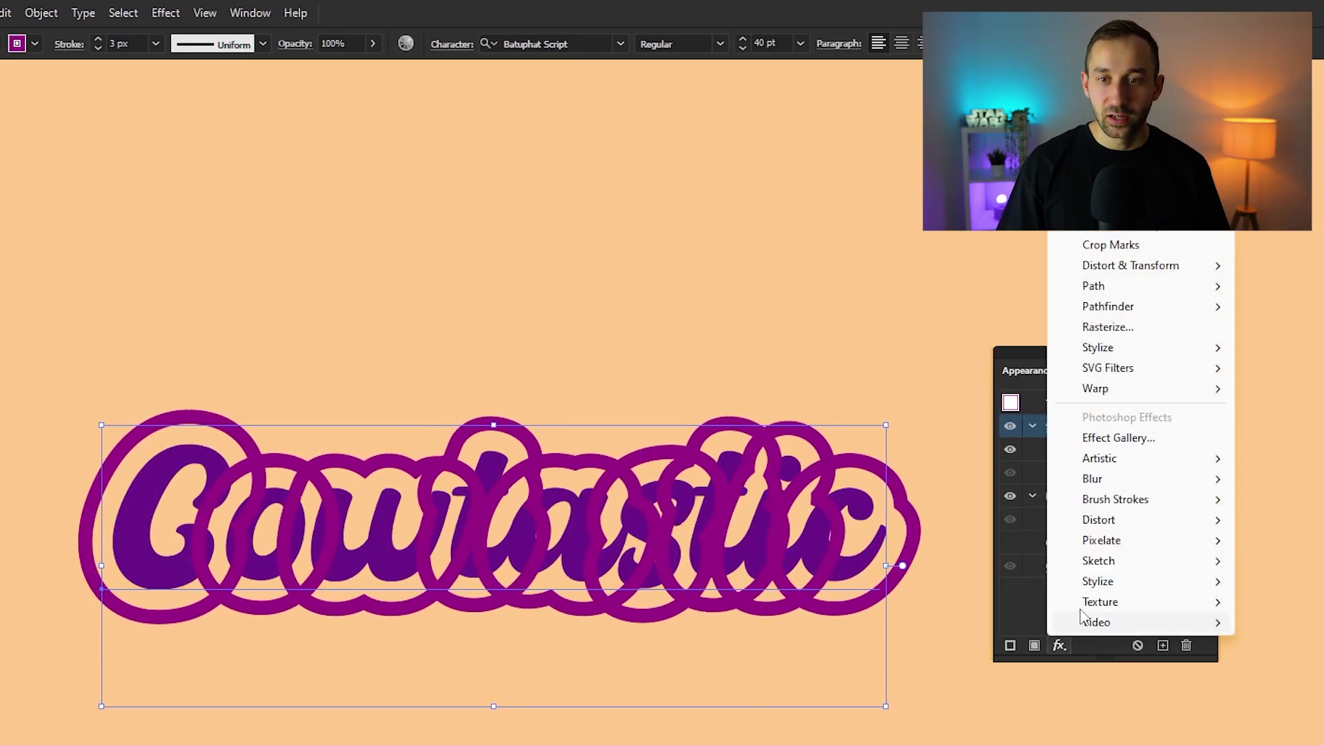
{"action": "mouse_move", "coordinate": [1134, 312]}
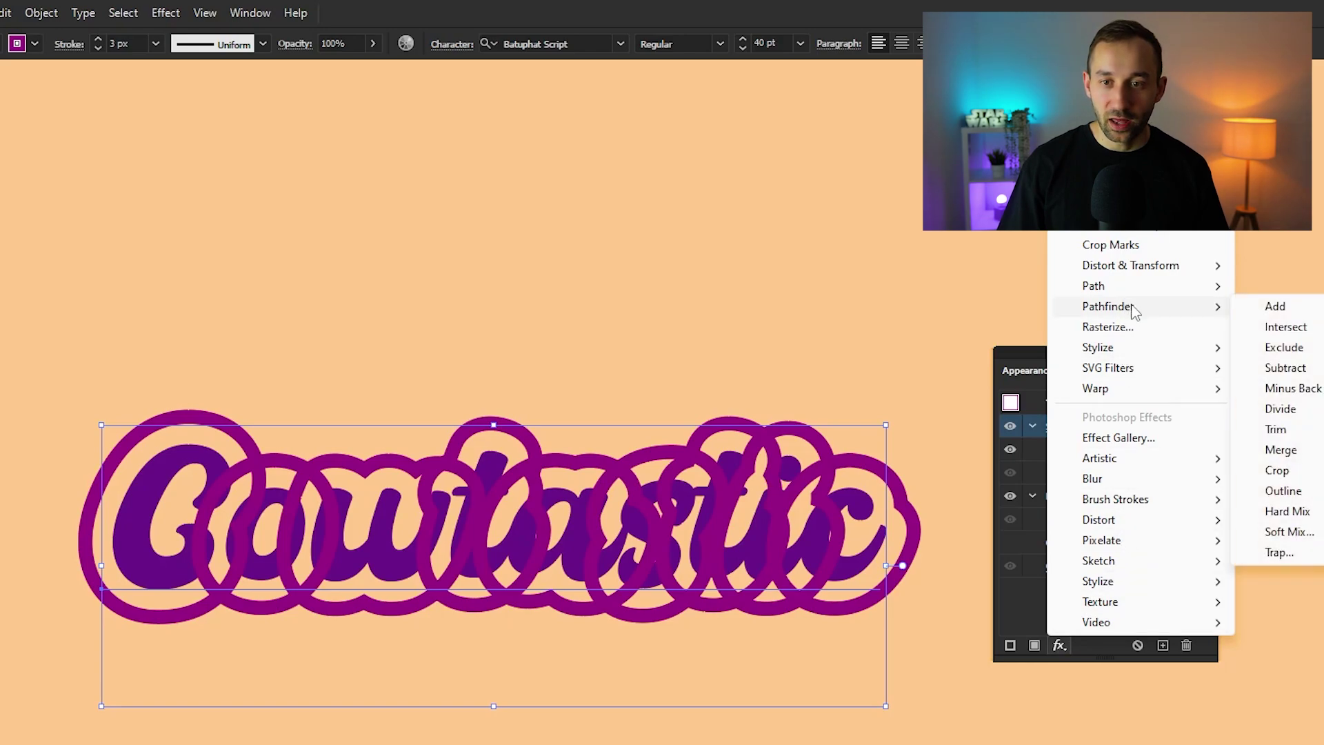
{"action": "left_click", "coordinate": [1275, 307]}
{"action": "left_click", "coordinate": [693, 353]}
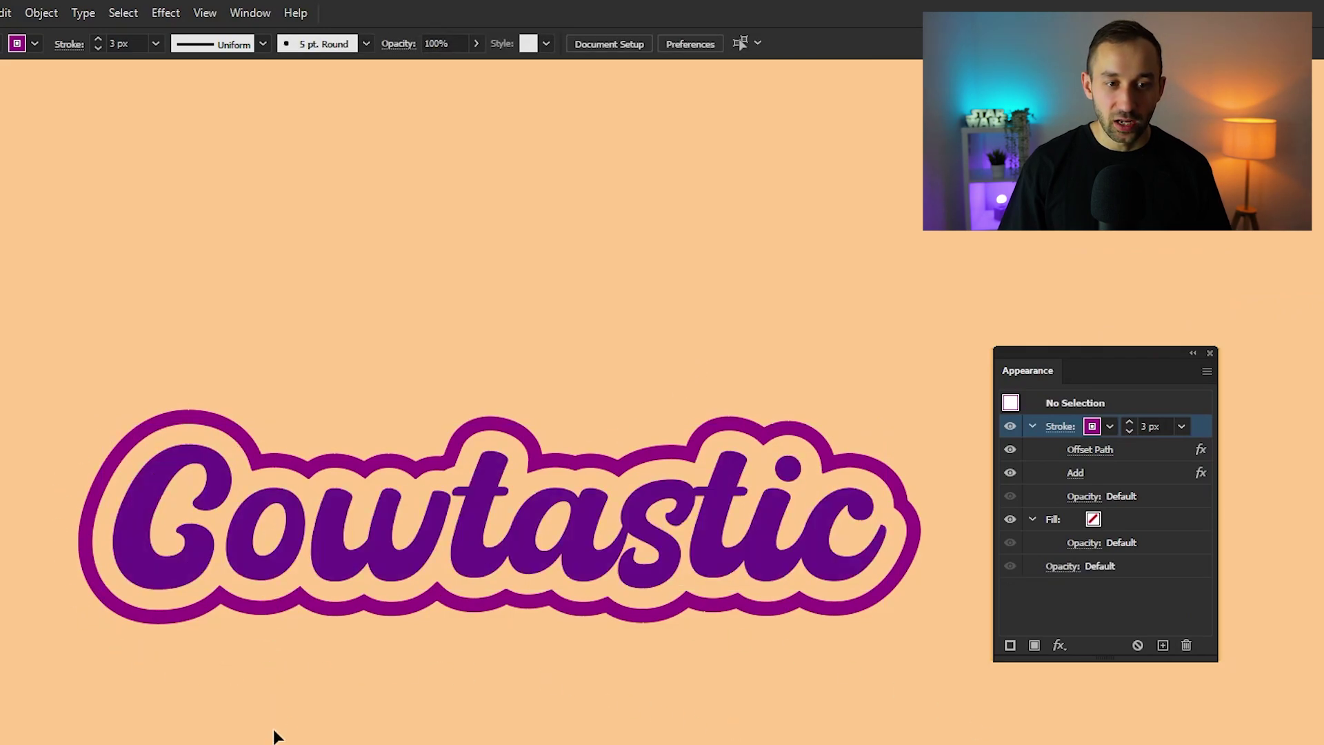
Step: Replace 'Cow' with 'Fan' so the lettering reads Fantastic
{"action": "key", "text": "t"}
{"action": "left_click_drag", "start_coordinate": [414, 526], "coordinate": [123, 500]}
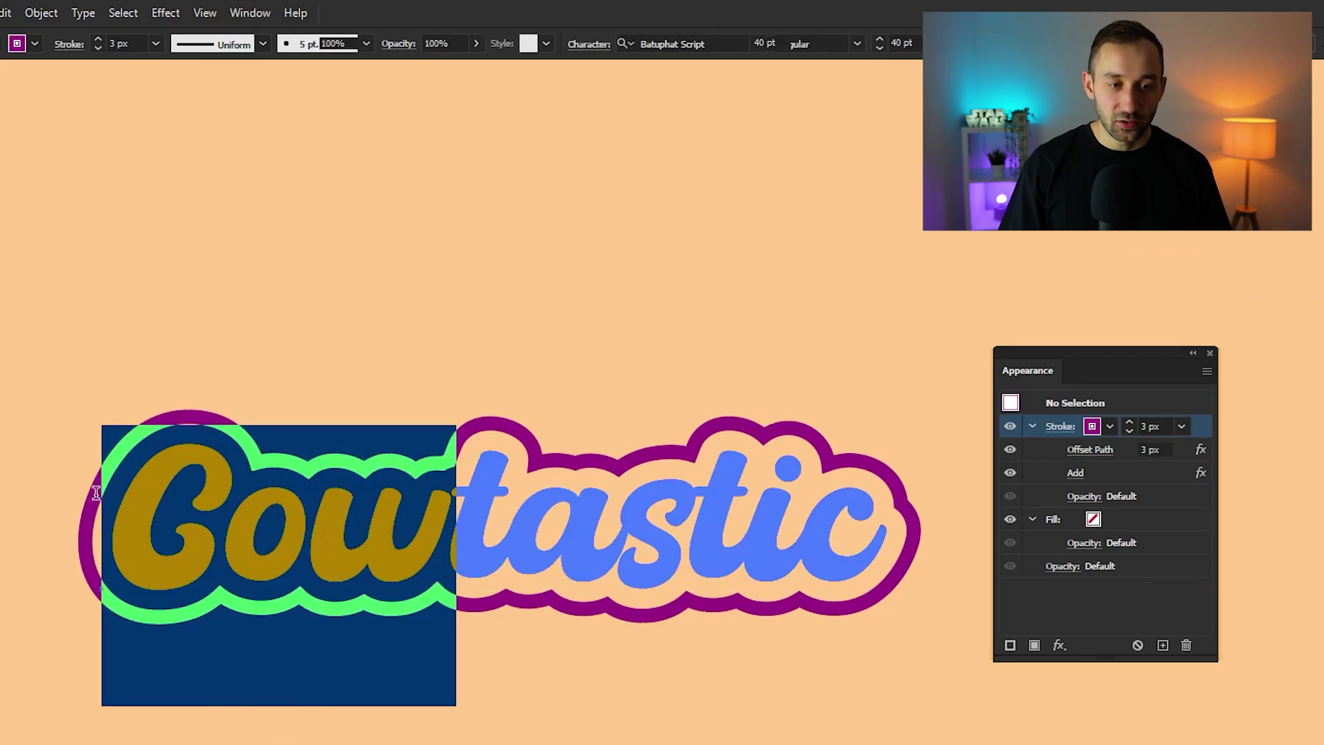
{"action": "type", "text": "Fan"}
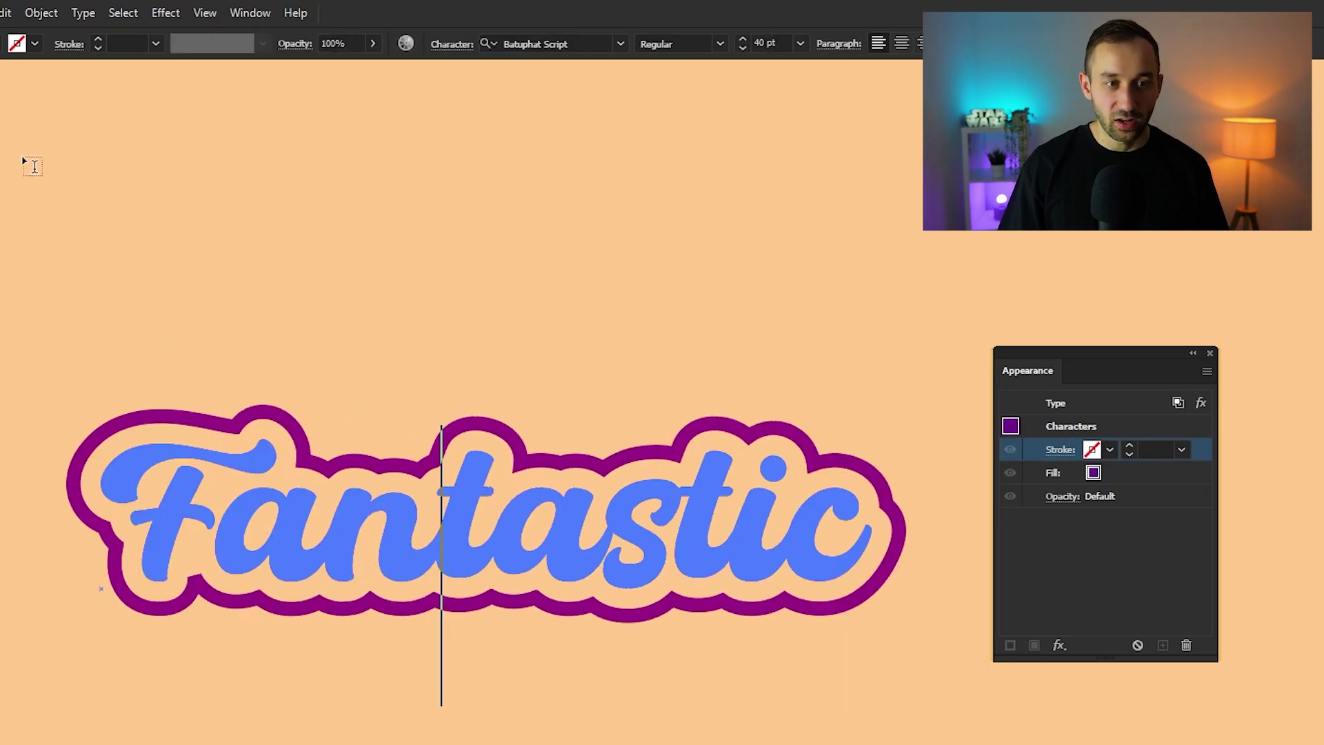
{"action": "key", "text": "Escape"}
{"action": "left_click", "coordinate": [163, 171]}
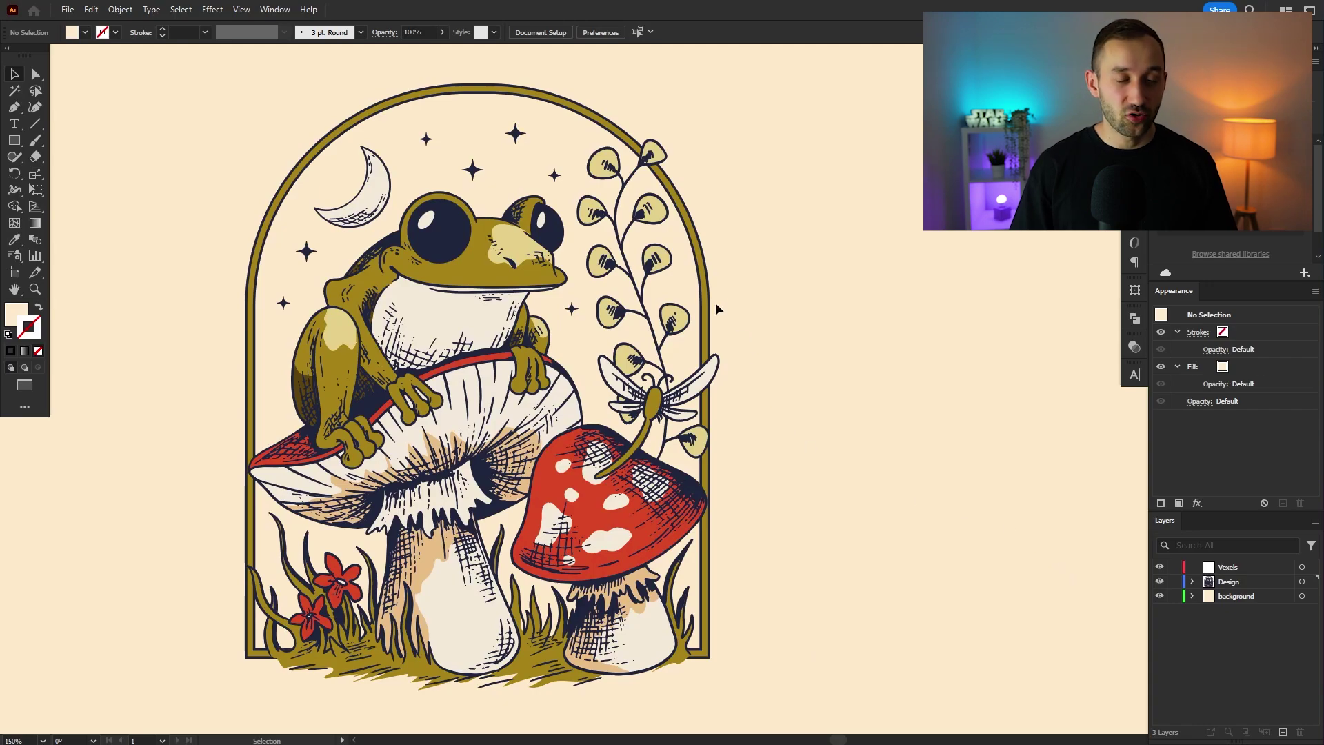
Step: Select the whole frog-and-mushroom artwork and open Edit Colors > Generative Recolor (Beta)
{"action": "left_click_drag", "start_coordinate": [122, 60], "coordinate": [799, 717]}
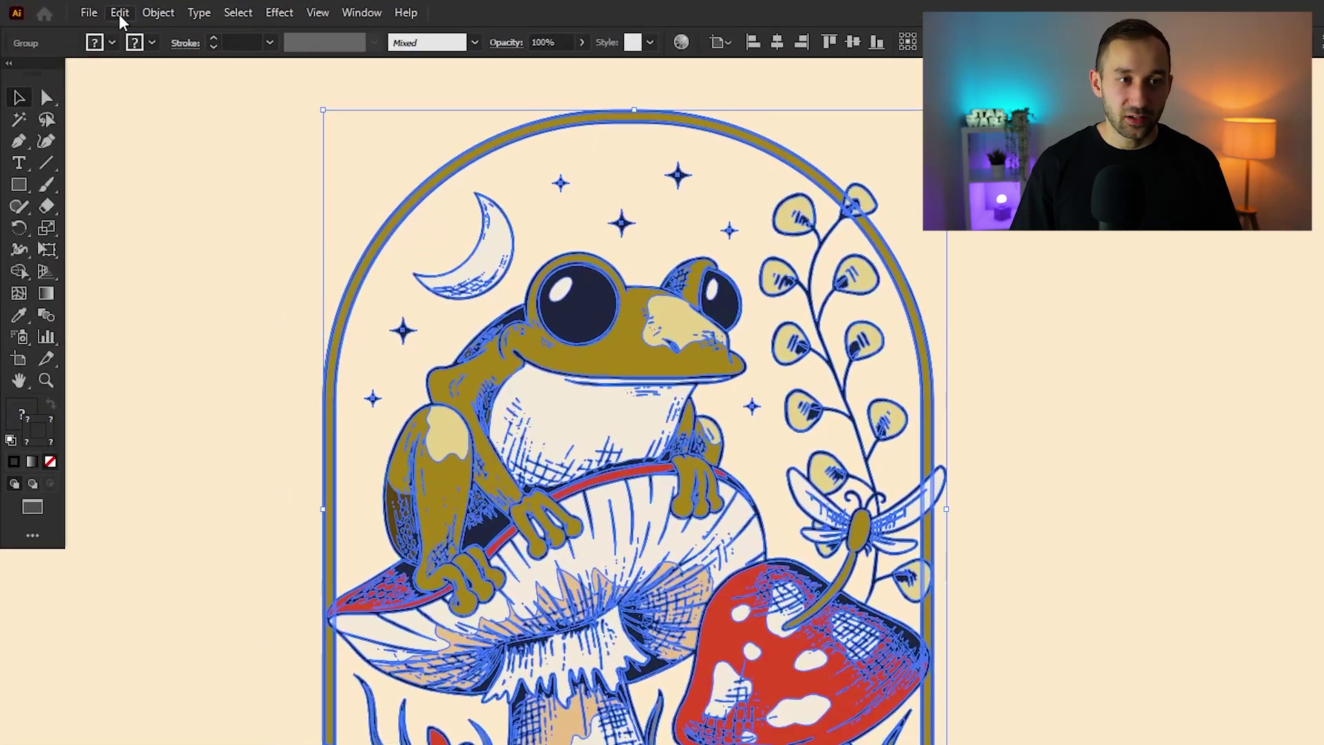
{"action": "left_click", "coordinate": [92, 11]}
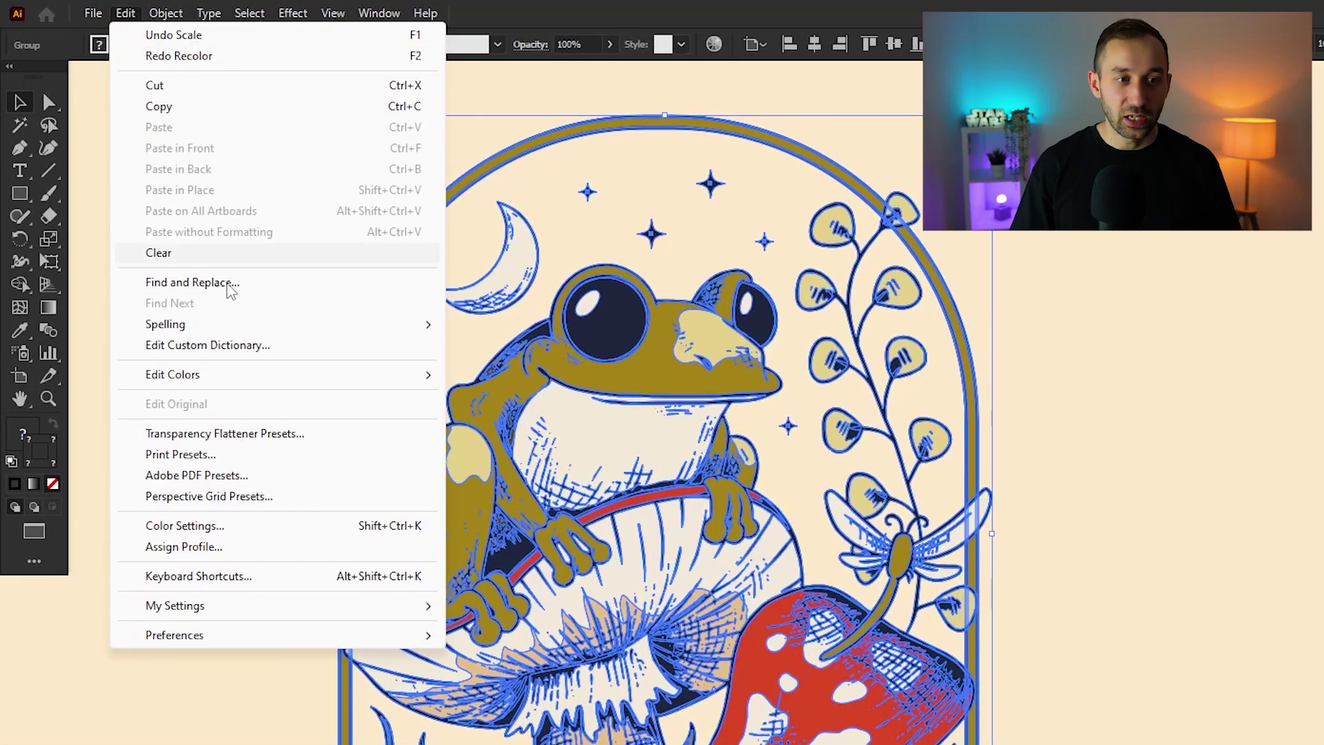
{"action": "mouse_move", "coordinate": [200, 378]}
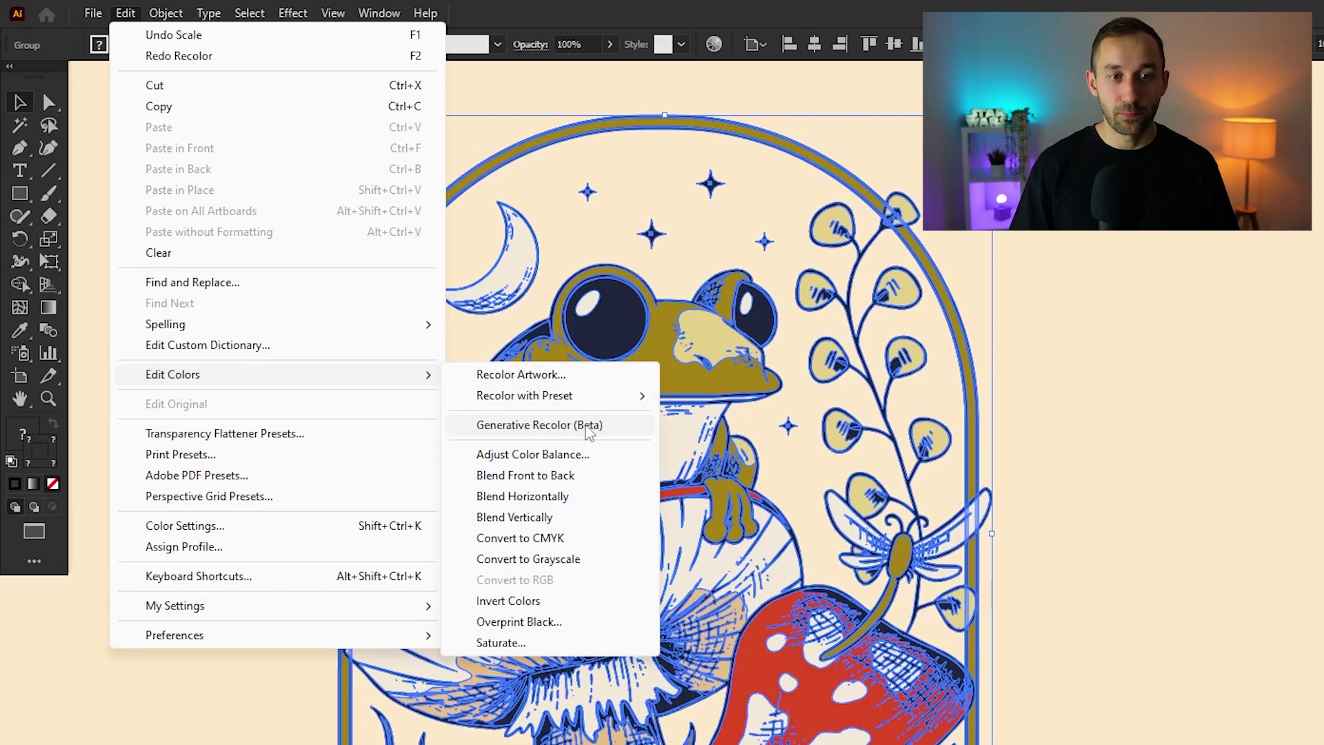
{"action": "left_click", "coordinate": [568, 428]}
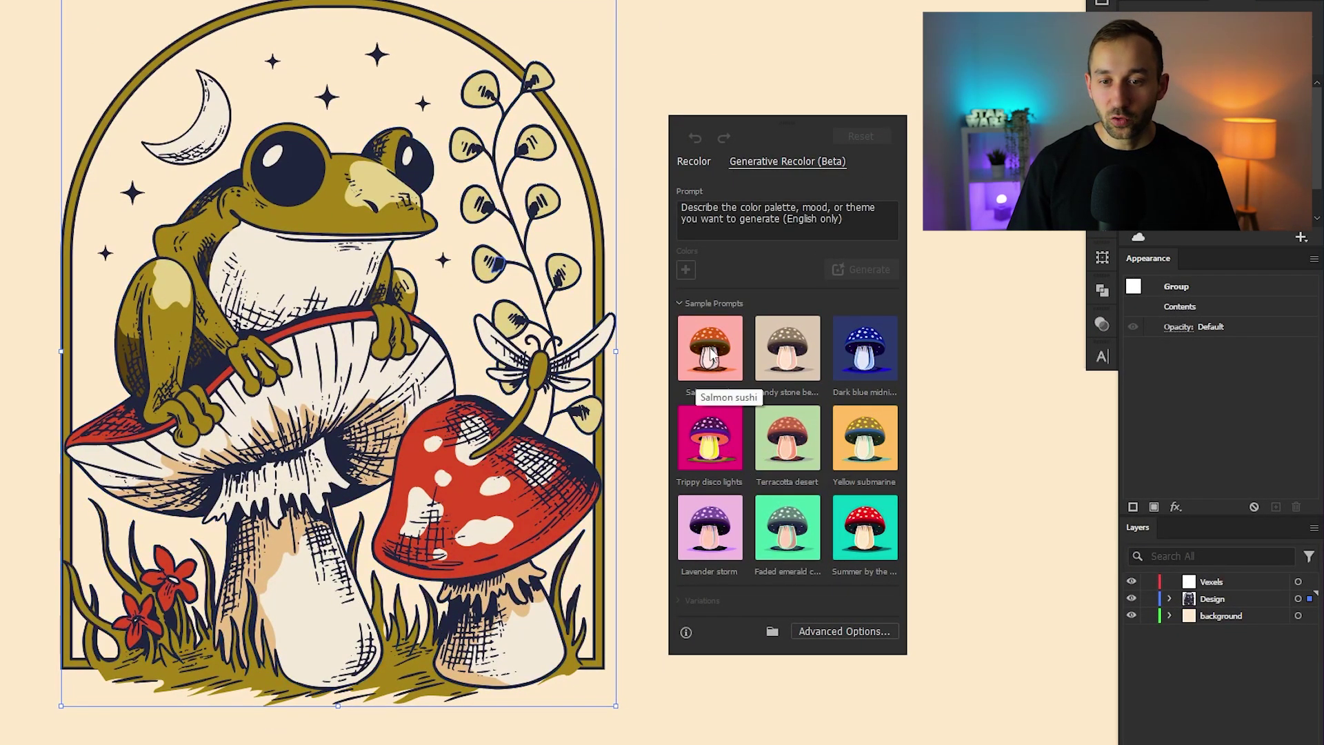
Step: Generate Summer by the sea variations, apply the top-left one, and clear the prompt text
{"action": "left_click", "coordinate": [862, 527]}
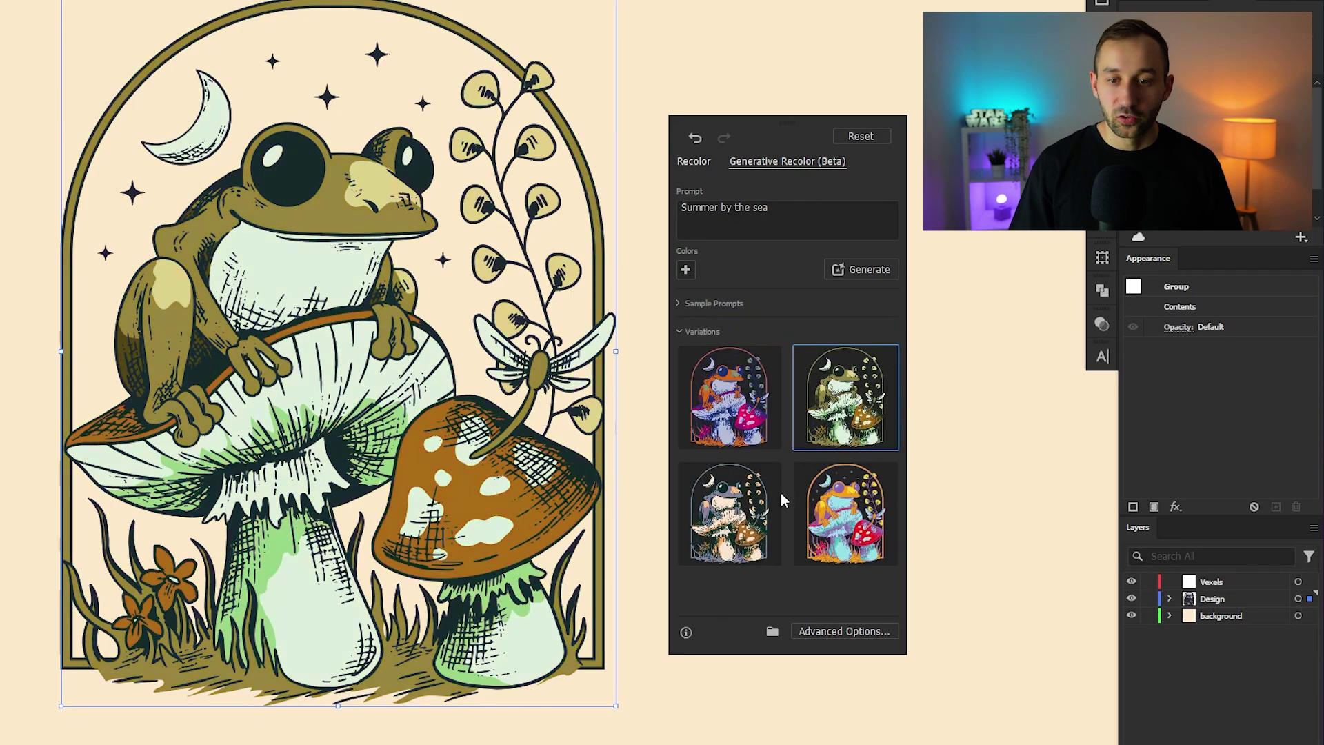
{"action": "left_click", "coordinate": [841, 543]}
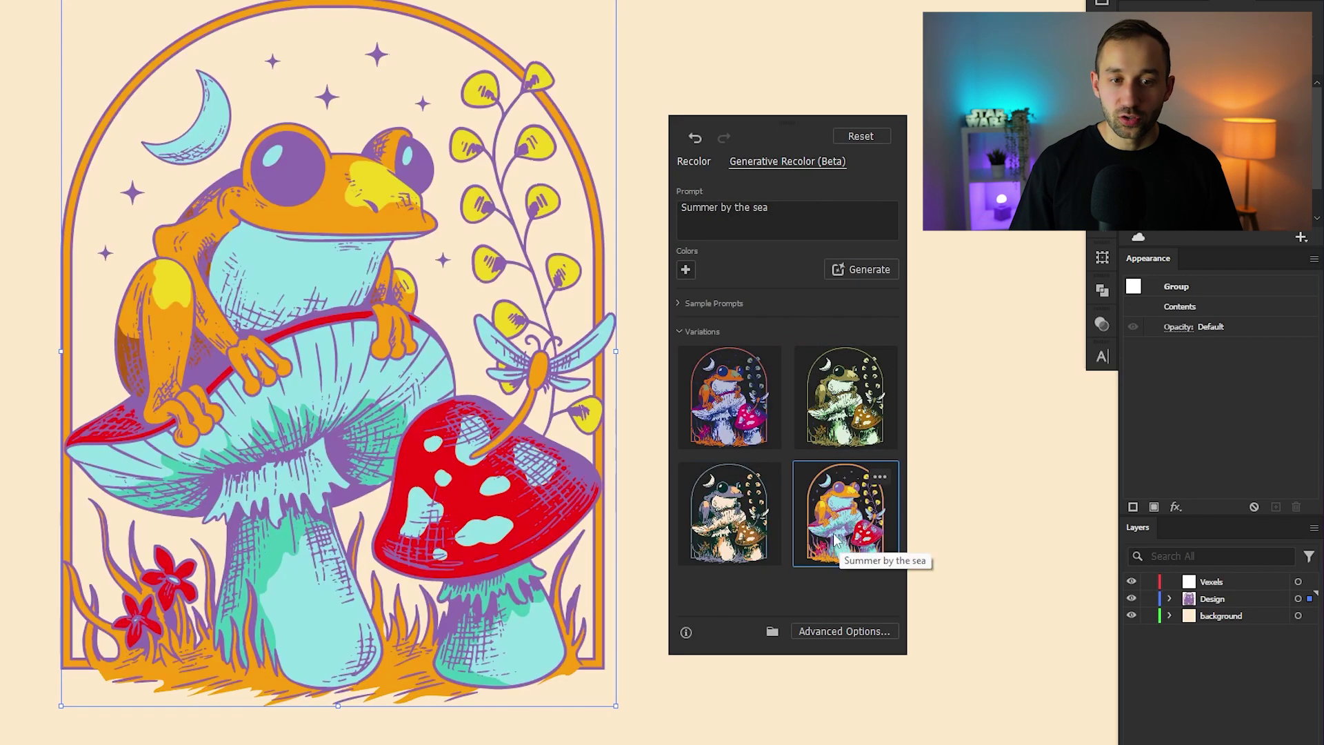
{"action": "left_click", "coordinate": [742, 438]}
{"action": "triple_click", "coordinate": [770, 225]}
{"action": "key", "text": "BackSpace"}
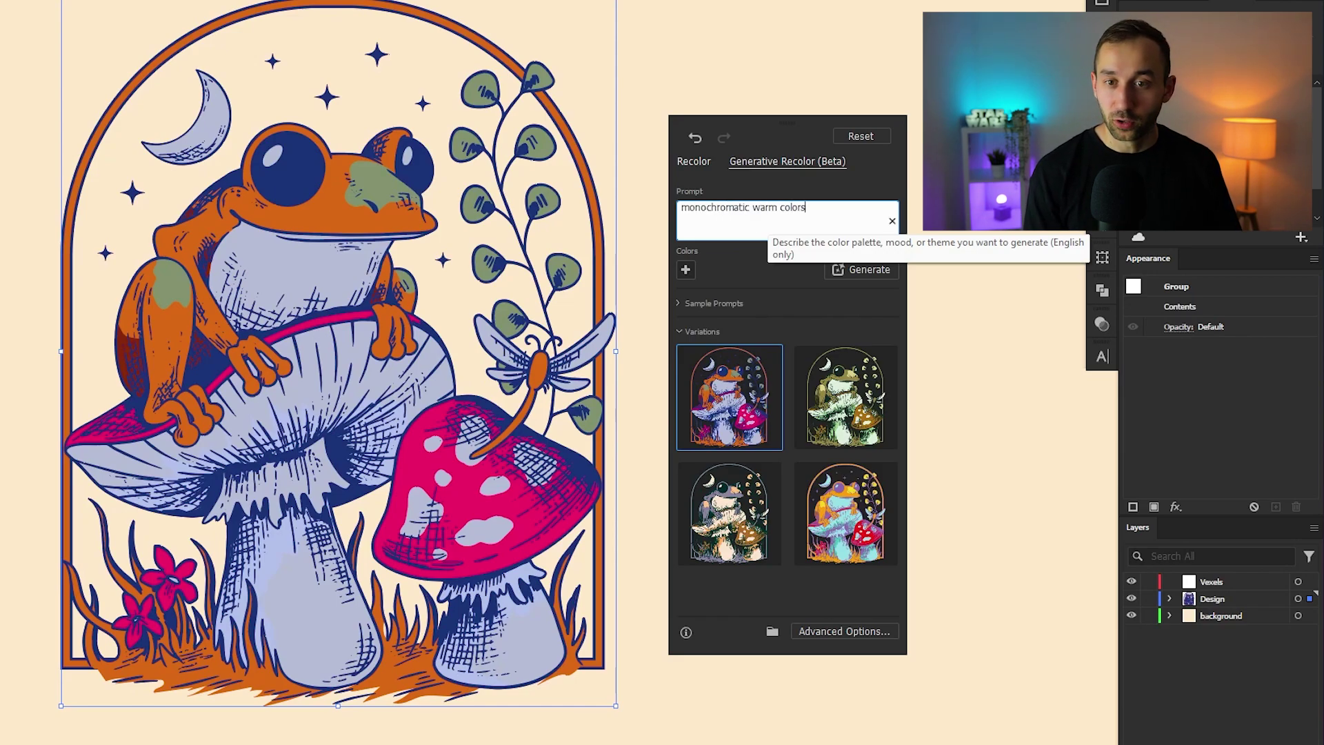
Step: Generate monochromatic warm colors variations and preview the red-orange, pink-mauve and teal-orange ones
{"action": "key", "text": "Return"}
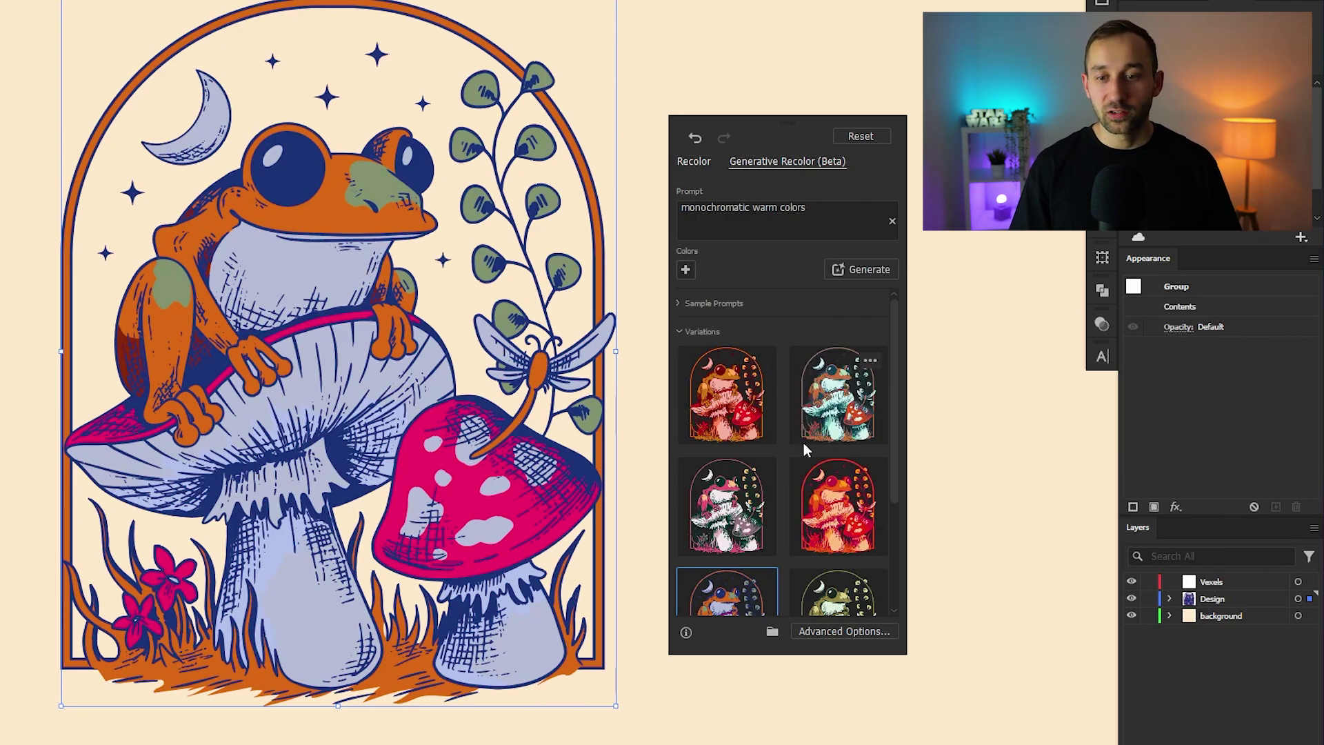
{"action": "left_click", "coordinate": [847, 503]}
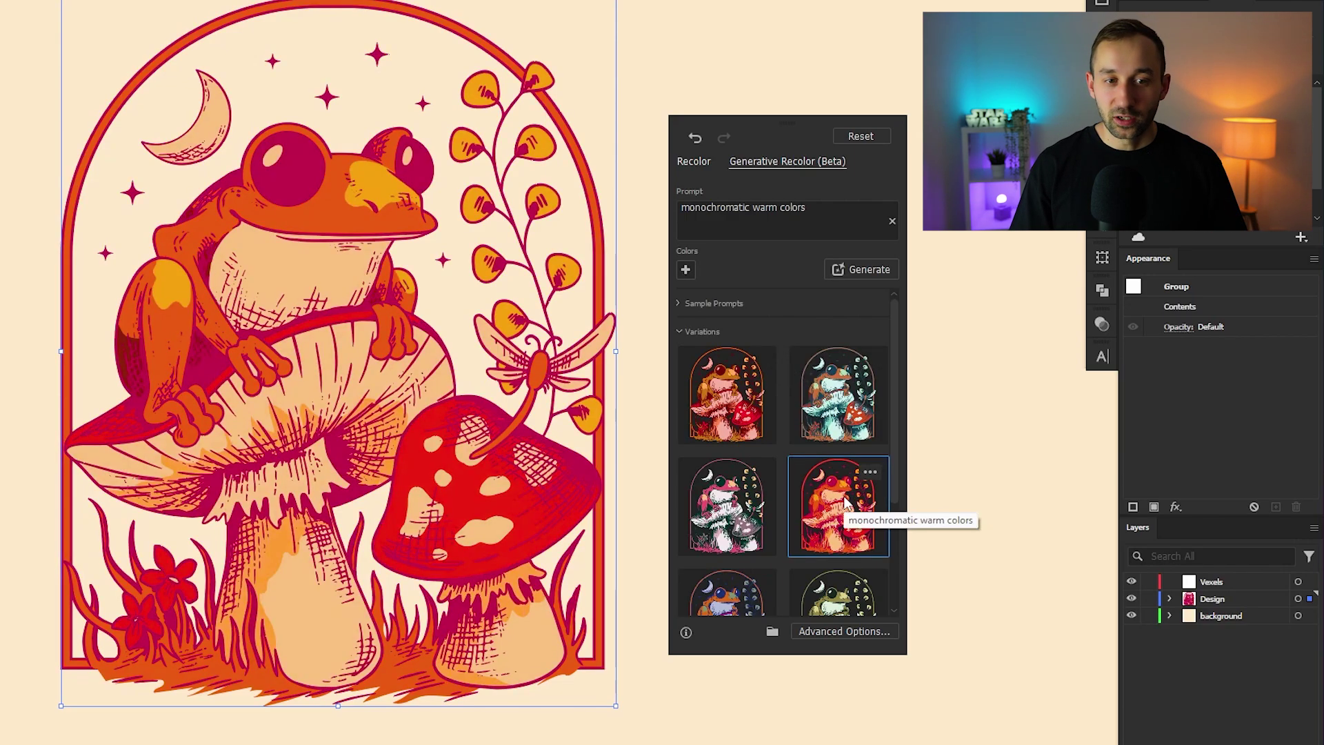
{"action": "left_click", "coordinate": [727, 531]}
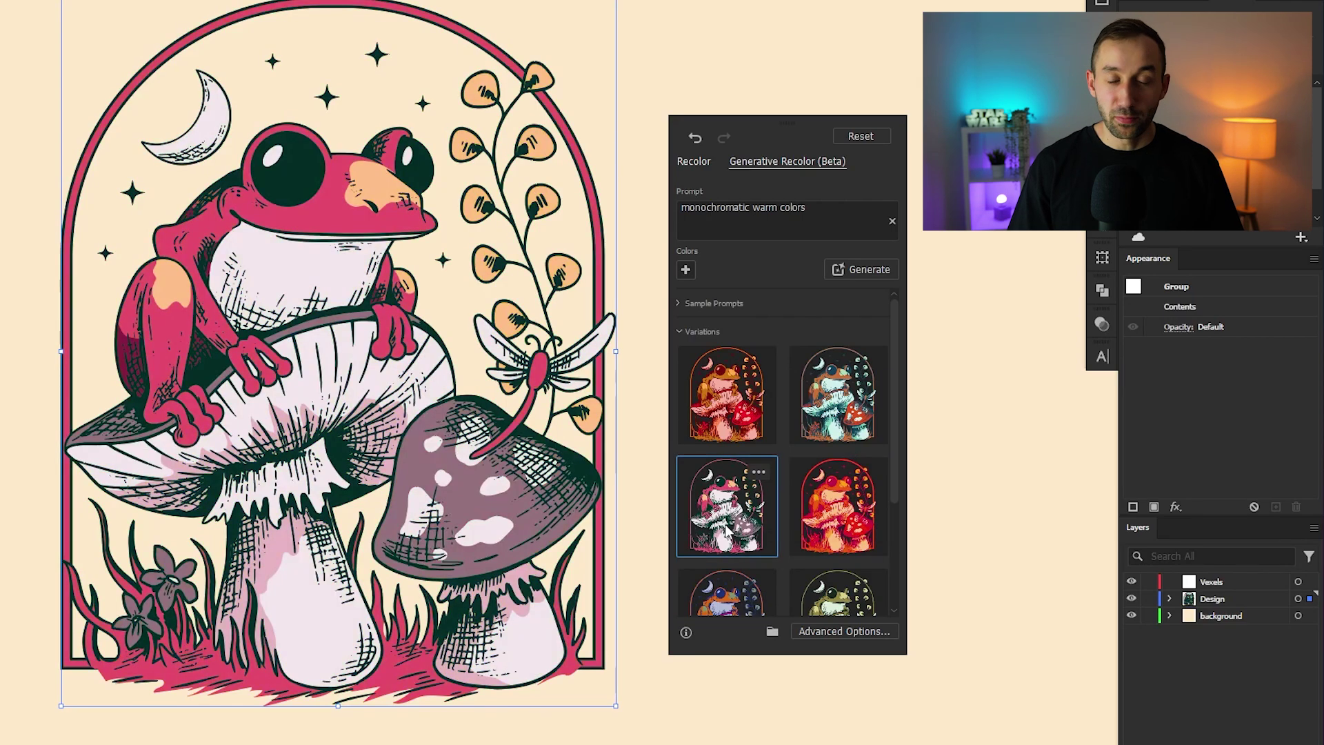
{"action": "left_click", "coordinate": [730, 419]}
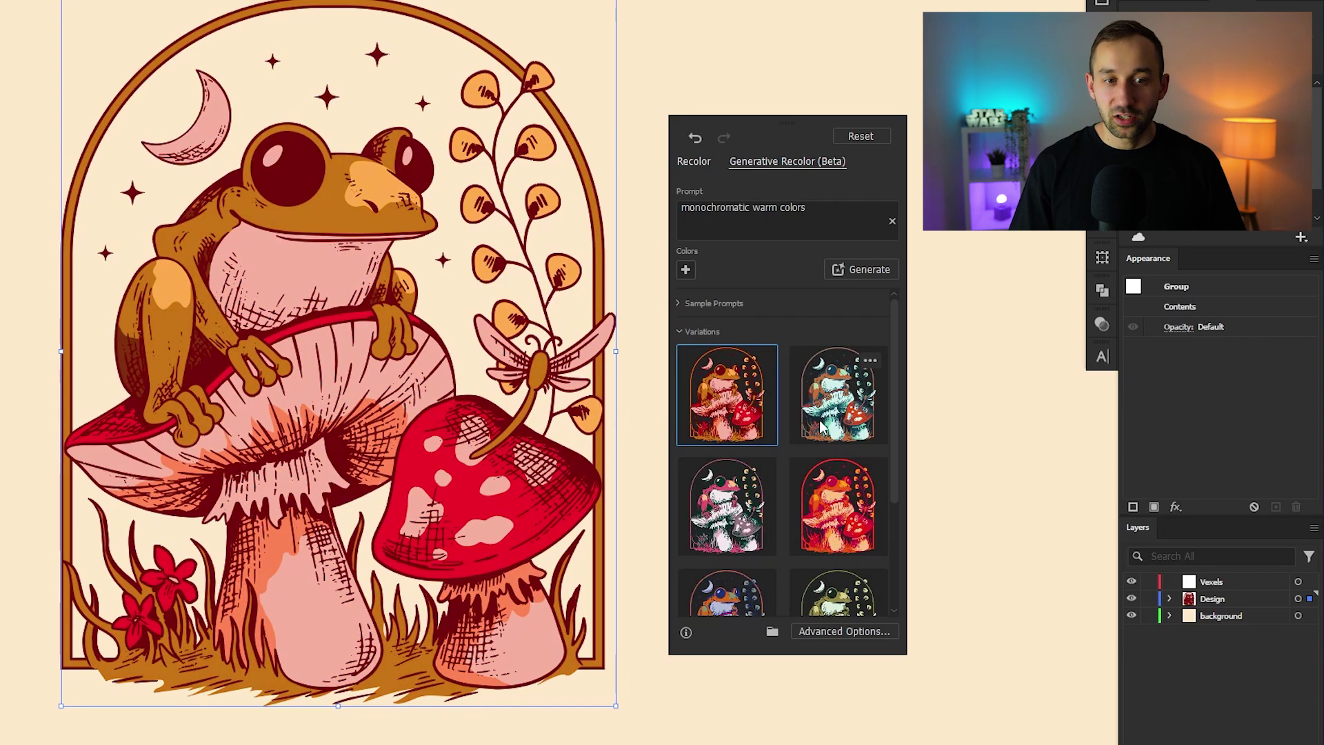
{"action": "left_click", "coordinate": [821, 429]}
Step: Preview the pink-white and purple-brown variations, then apply the olive and green variation
{"action": "scroll", "coordinate": [827, 482], "scroll_direction": "down", "scroll_amount": 5}
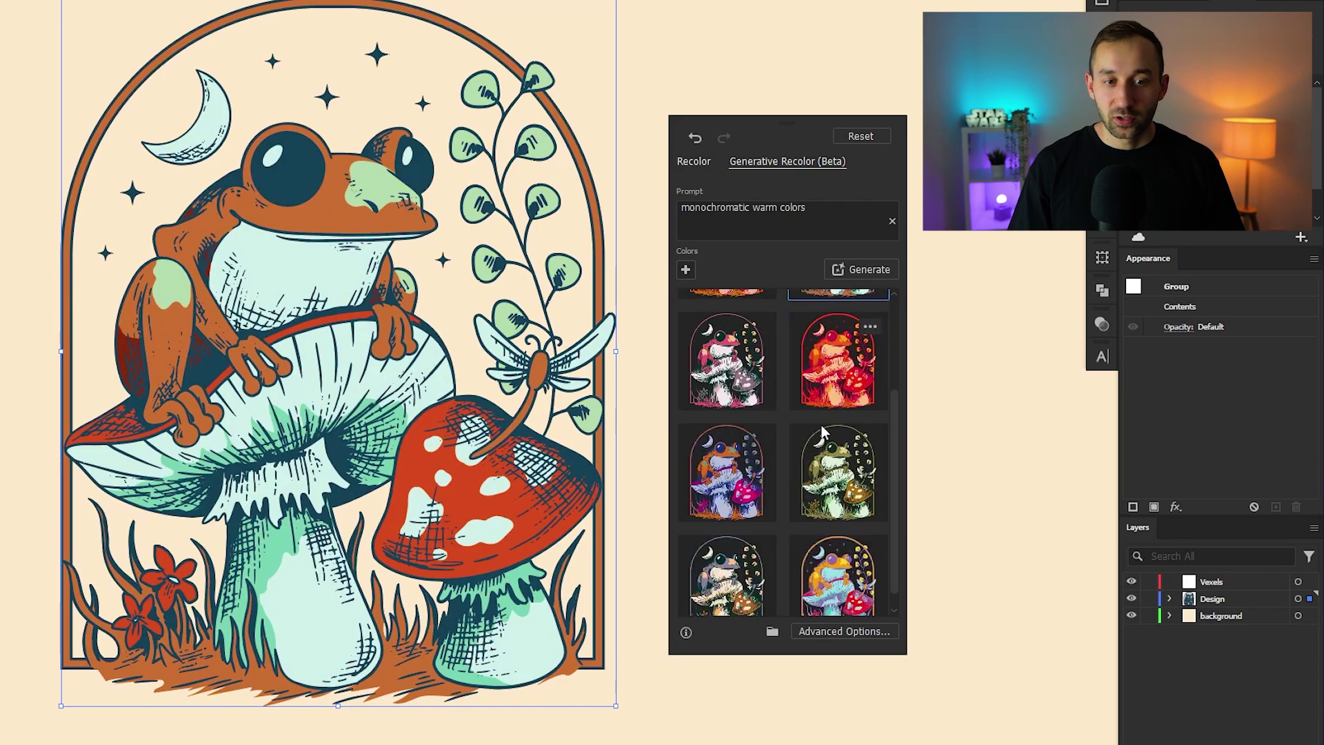
{"action": "scroll", "coordinate": [850, 545], "scroll_direction": "up", "scroll_amount": 5}
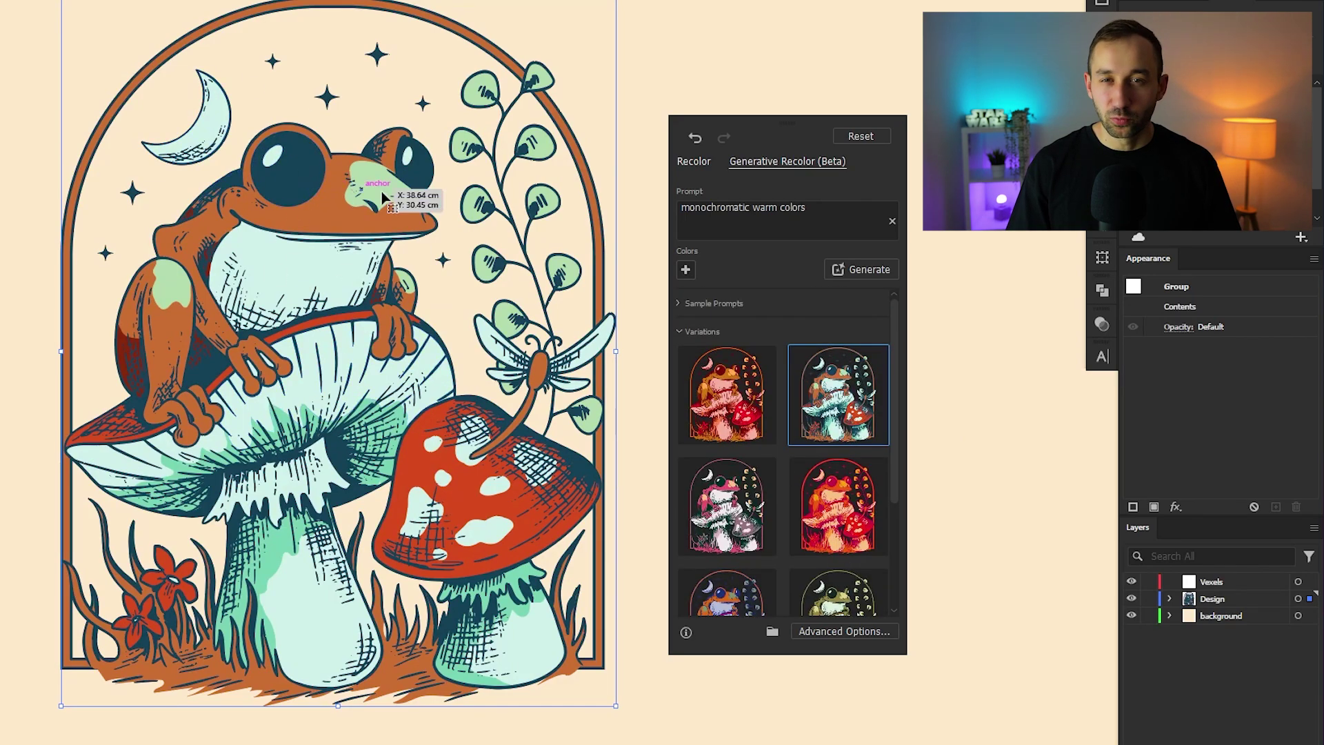
{"action": "scroll", "coordinate": [789, 453], "scroll_direction": "down", "scroll_amount": 2}
{"action": "left_click", "coordinate": [726, 458]}
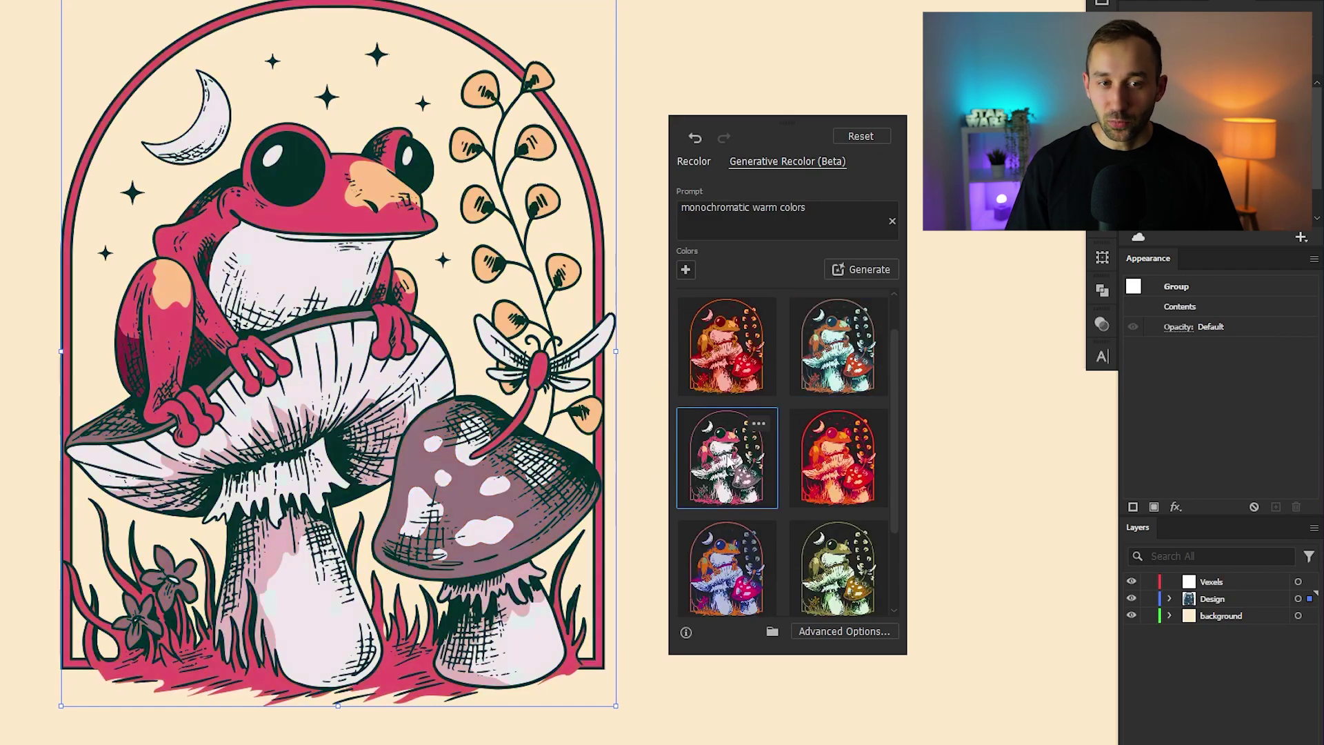
{"action": "scroll", "coordinate": [735, 476], "scroll_direction": "down", "scroll_amount": 4}
{"action": "scroll", "coordinate": [738, 479], "scroll_direction": "down", "scroll_amount": 1}
{"action": "left_click", "coordinate": [731, 559]}
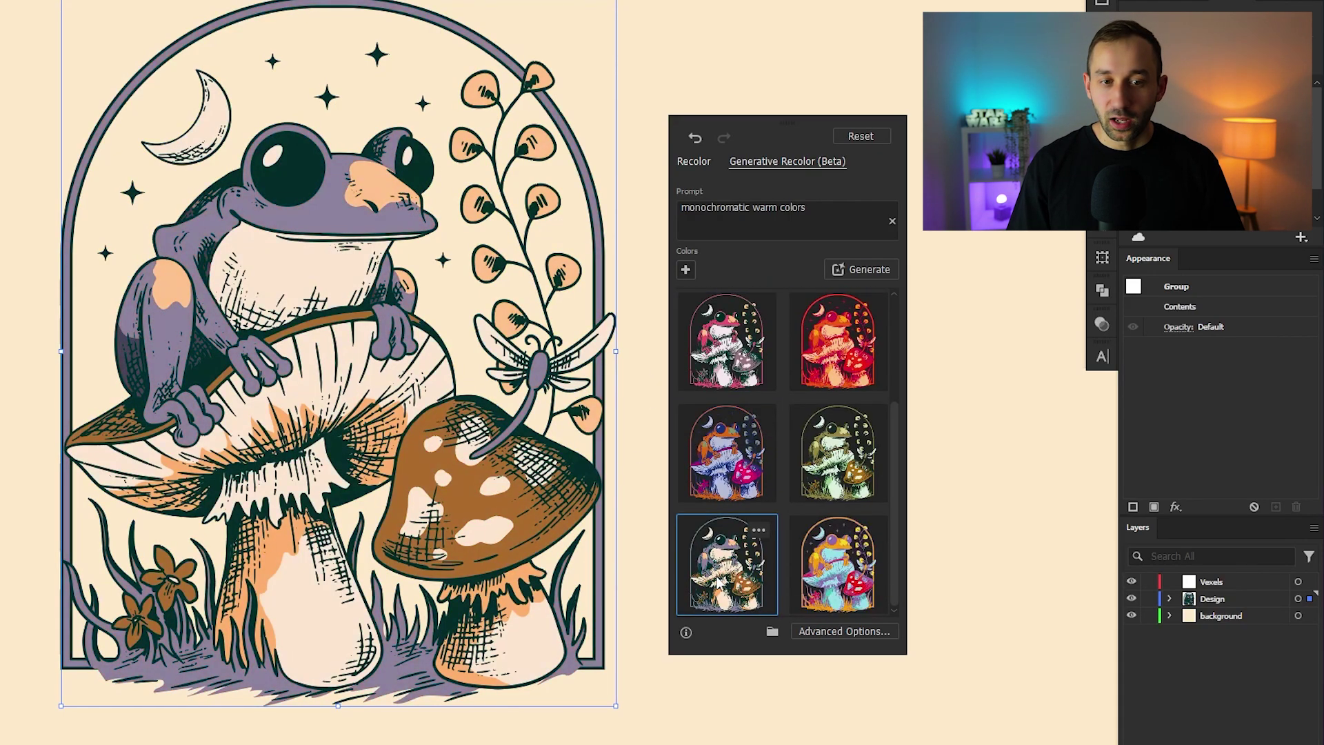
{"action": "left_click", "coordinate": [840, 469]}
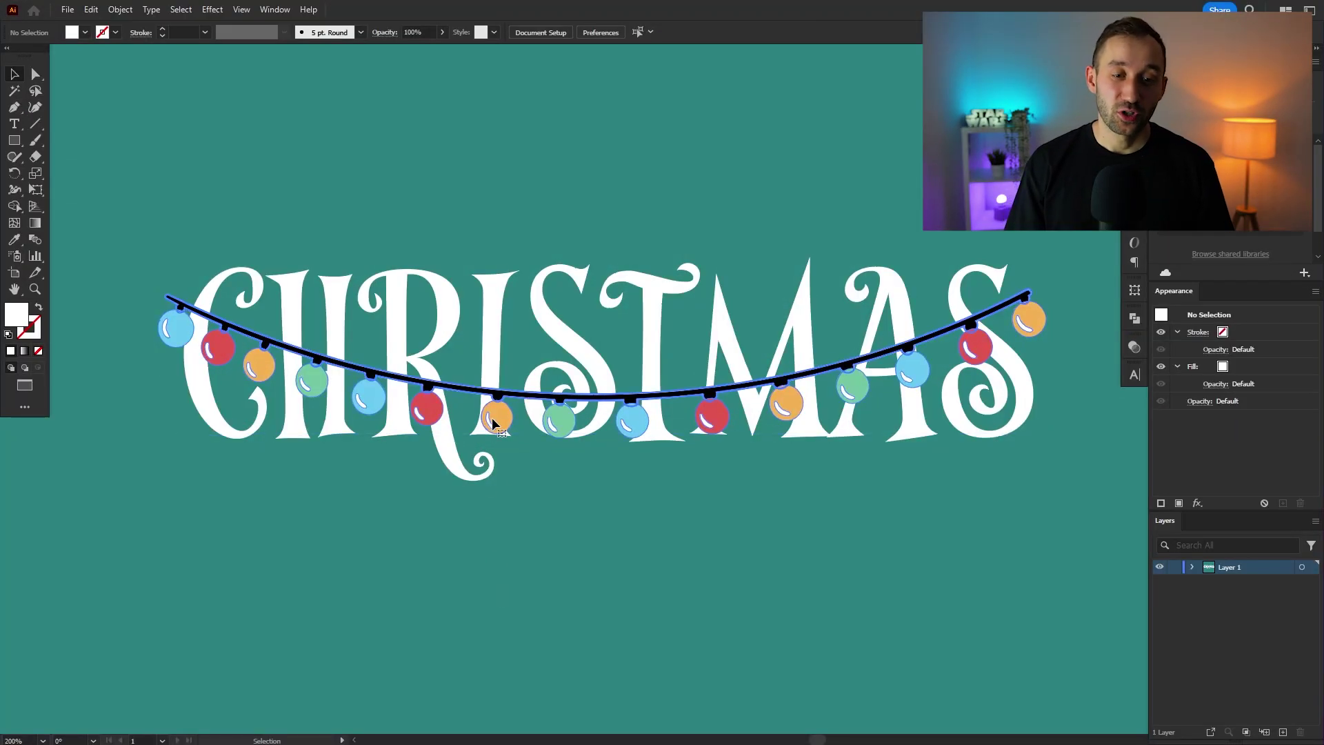
{"action": "mouse_move", "coordinate": [498, 419]}
{"action": "left_mouse_down"}
{"action": "mouse_move", "coordinate": [506, 395]}
{"action": "mouse_move", "coordinate": [504, 408]}
{"action": "left_mouse_up"}
{"action": "key", "text": "ctrl+z"}
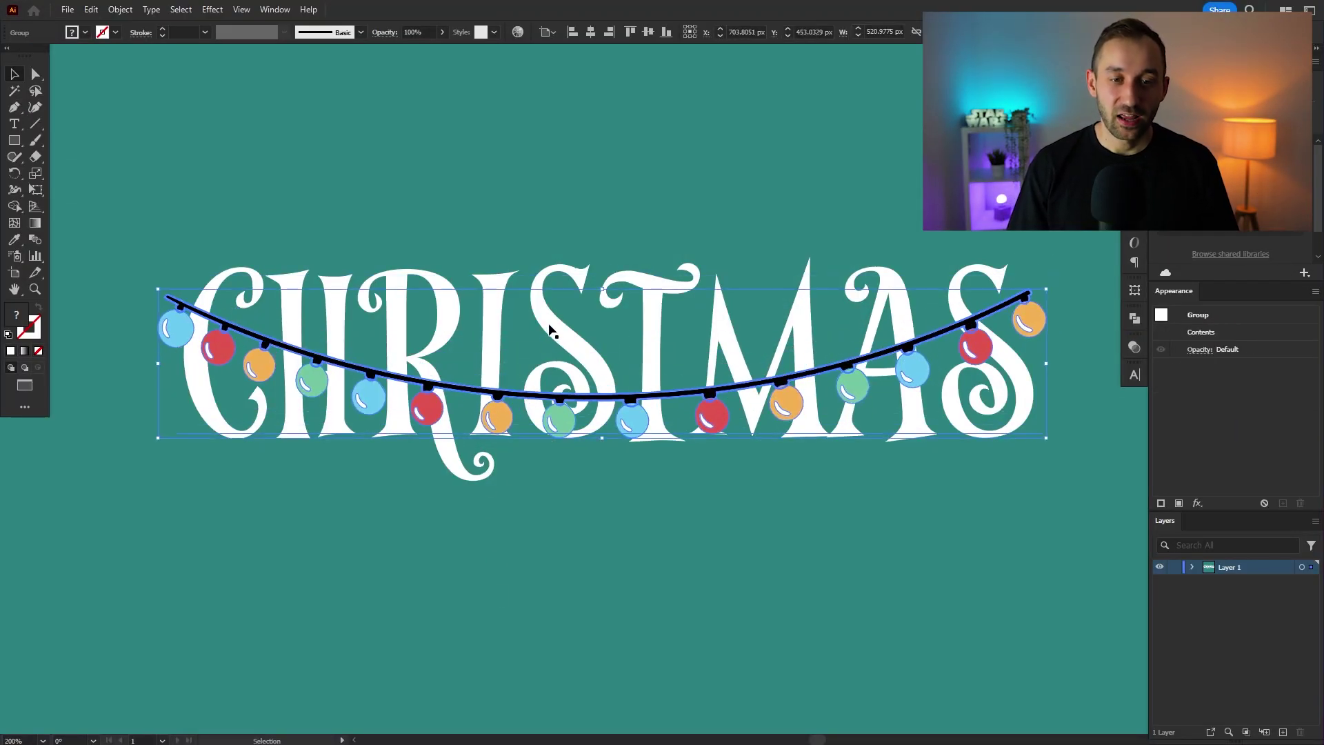
{"action": "left_click", "coordinate": [587, 284]}
{"action": "left_click_drag", "start_coordinate": [573, 290], "coordinate": [573, 147]}
{"action": "key", "text": "ctrl+z"}
{"action": "left_click", "coordinate": [578, 538]}
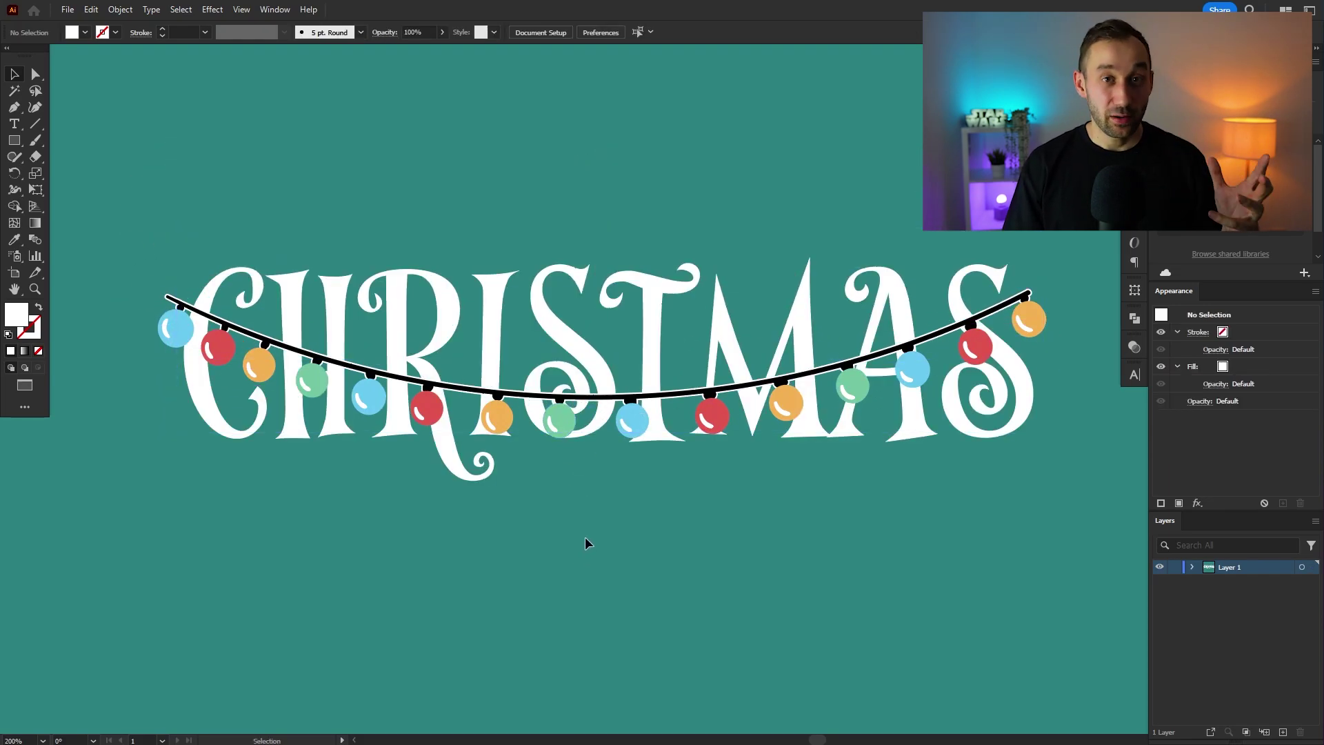
{"action": "scroll", "coordinate": [308, 388], "scroll_direction": "up", "scroll_amount": 2}
{"action": "scroll", "coordinate": [308, 388], "scroll_direction": "up", "scroll_amount": 1}
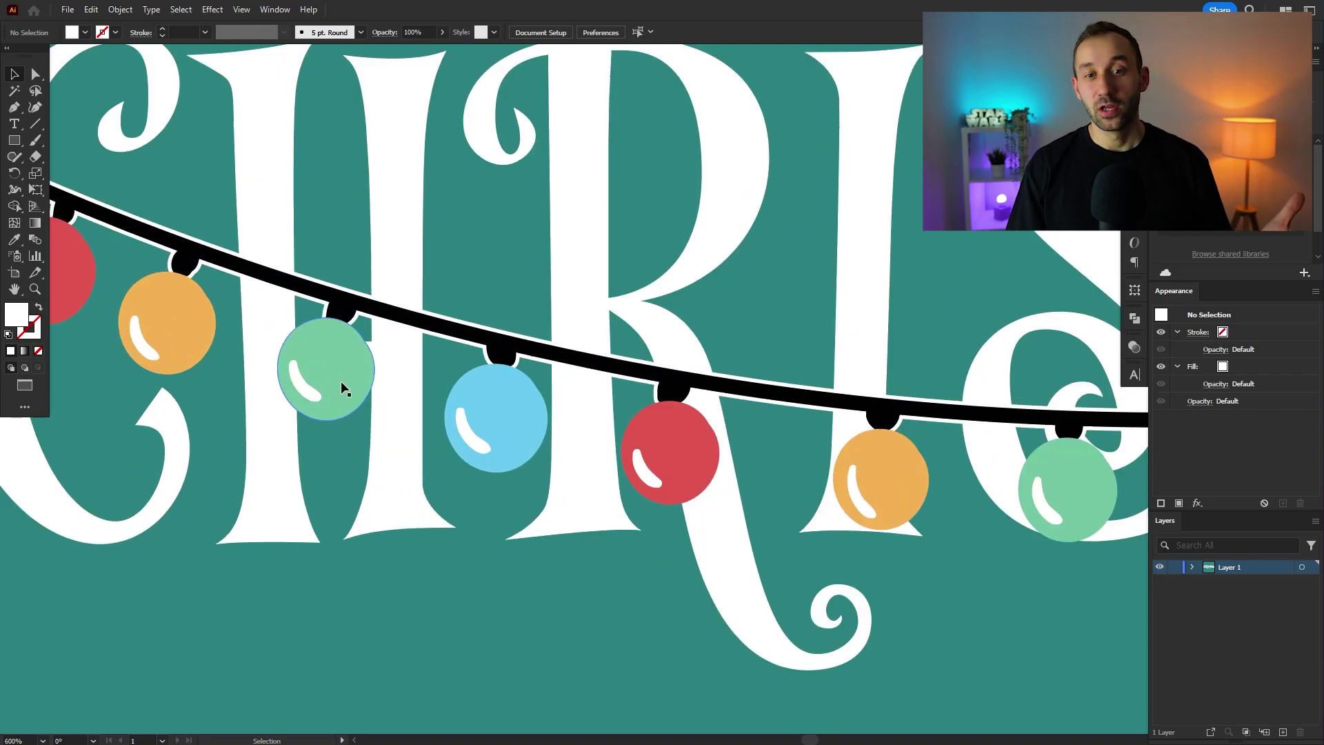
{"action": "scroll", "coordinate": [346, 524], "scroll_direction": "down", "scroll_amount": 3}
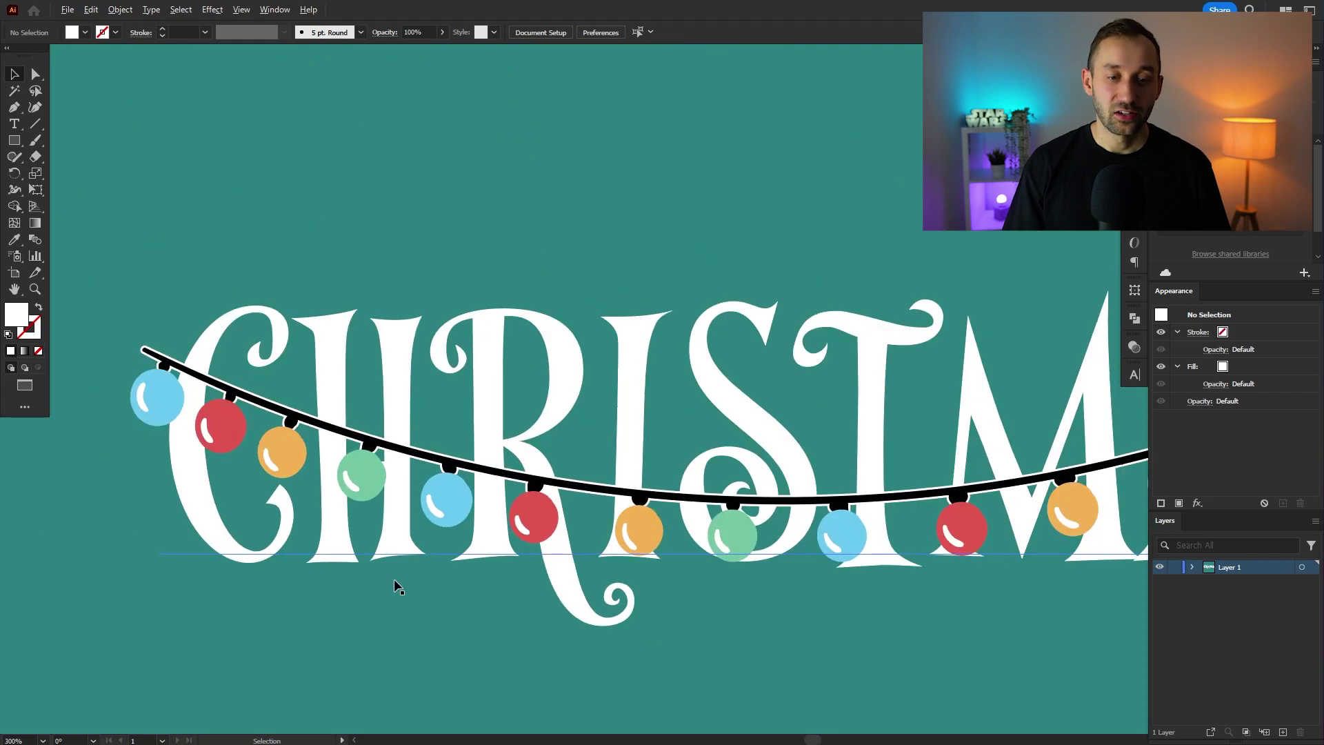
{"action": "left_click_drag", "start_coordinate": [778, 642], "coordinate": [704, 571]}
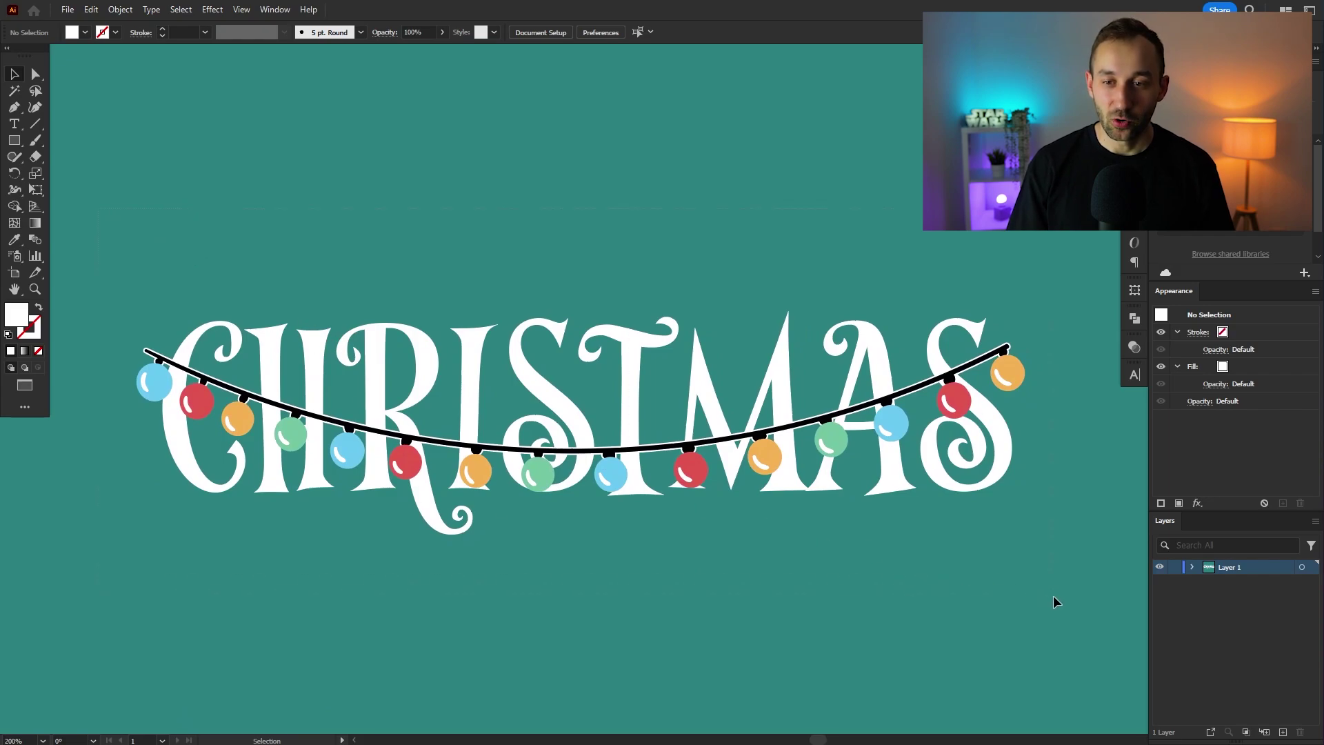
Step: Select all and make the lettering and bulb lights an Intertwine object
{"action": "key", "text": "ctrl+a"}
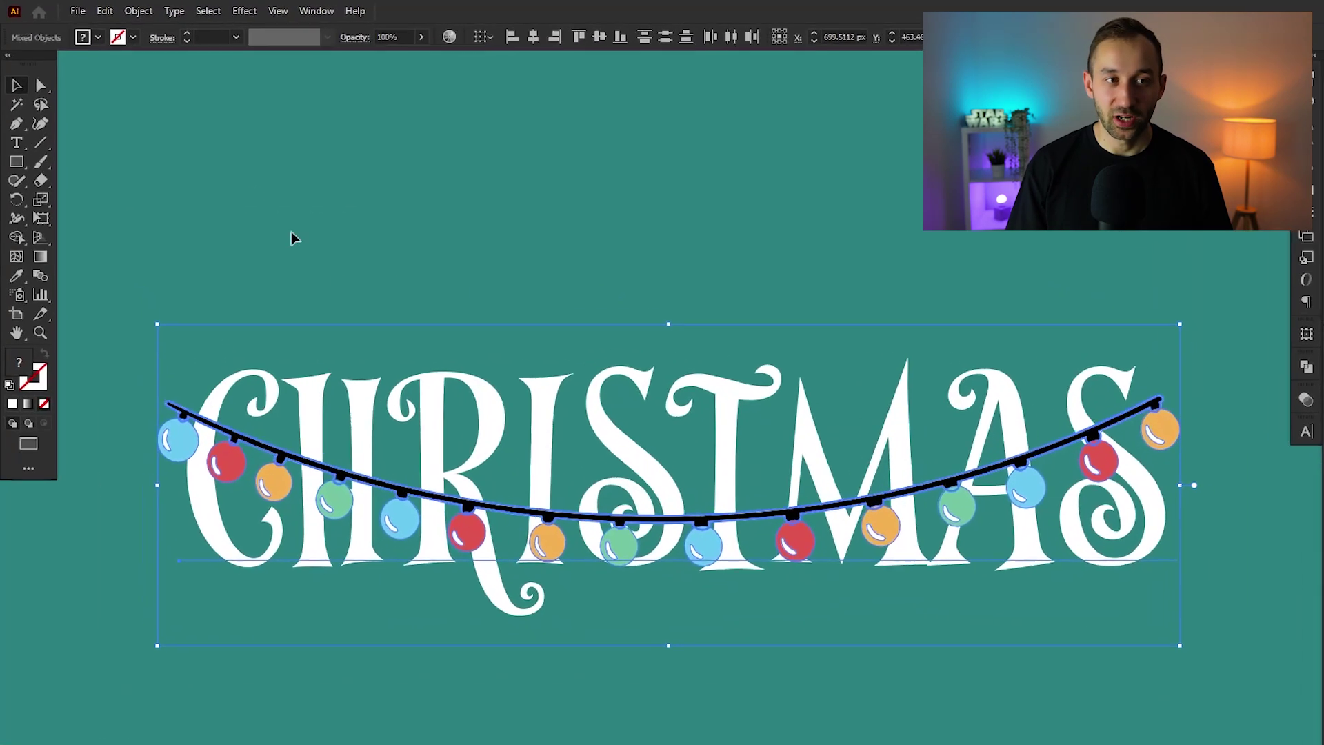
{"action": "left_click", "coordinate": [160, 13]}
{"action": "mouse_move", "coordinate": [187, 566]}
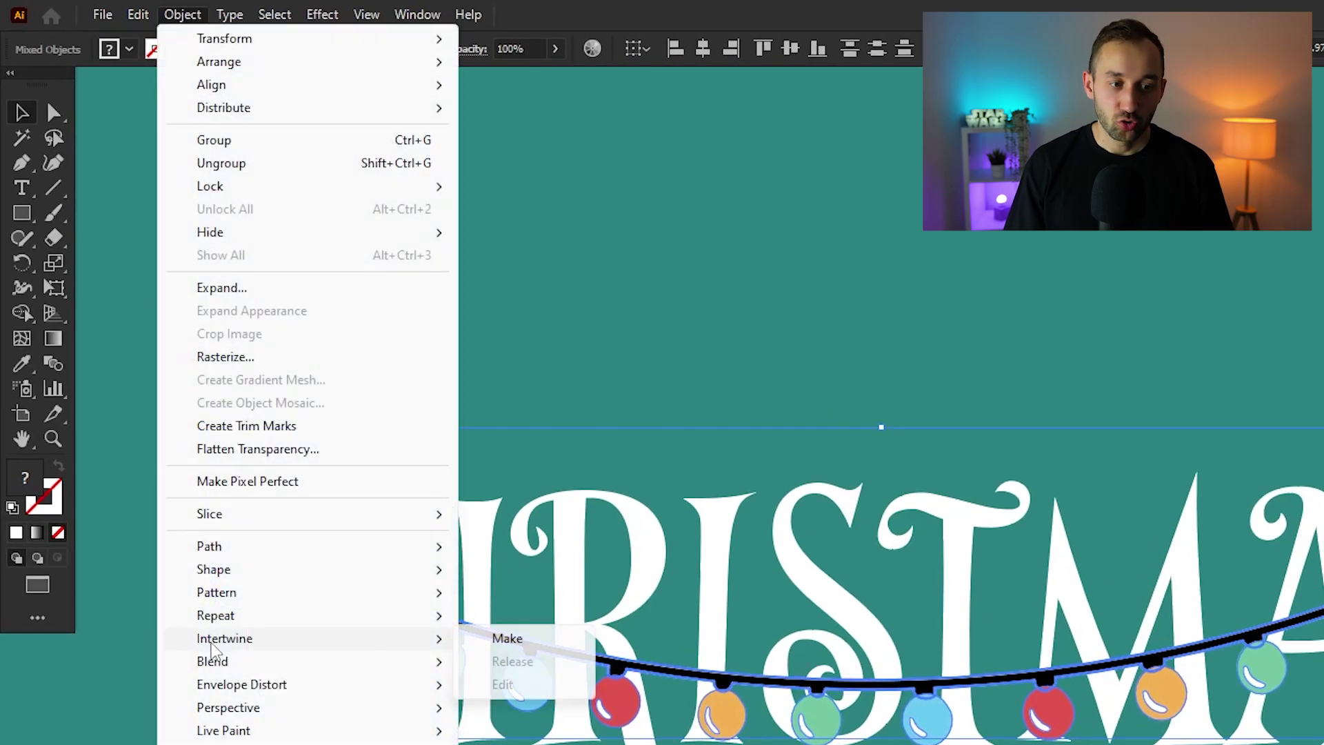
{"action": "left_click", "coordinate": [556, 647]}
Step: Lasso the zone where the blue bulb crosses a letter, flip it forward, then undo
{"action": "scroll", "coordinate": [177, 579], "scroll_direction": "up", "scroll_amount": 5}
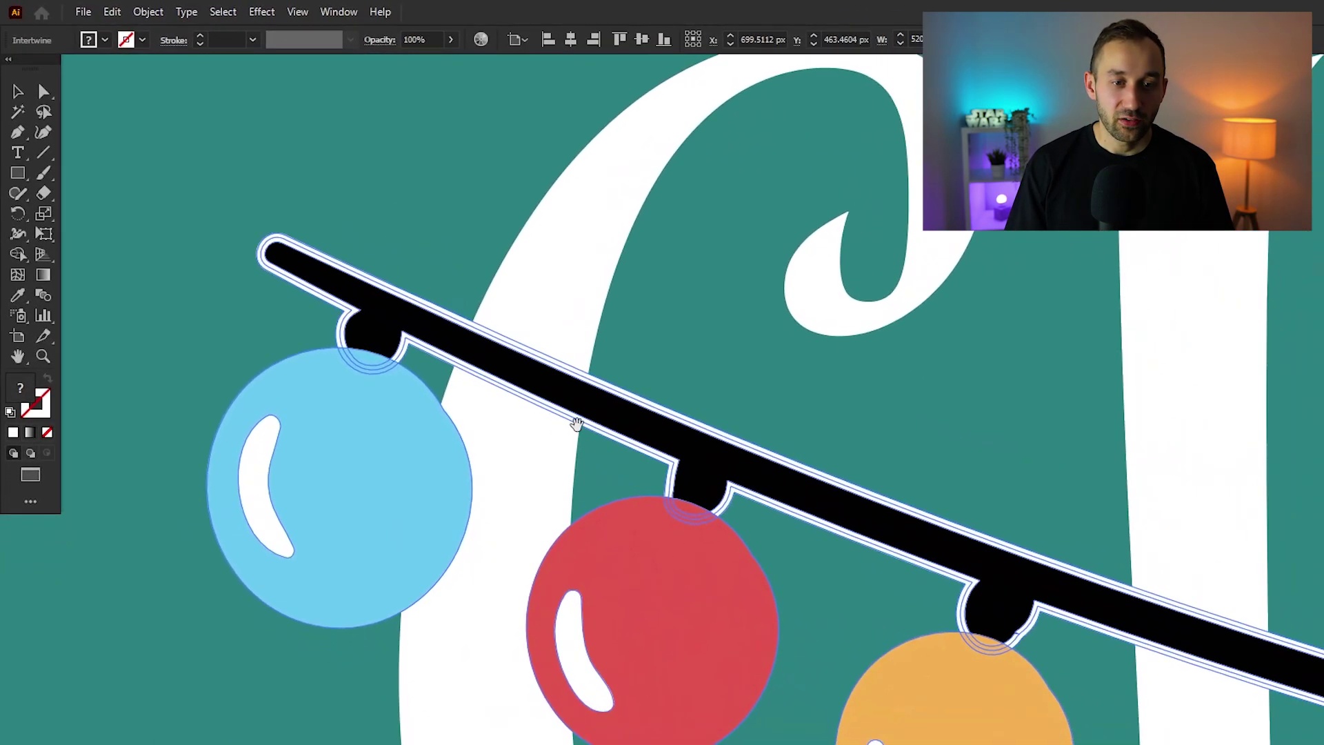
{"action": "key", "text": "q"}
{"action": "left_click_drag", "start_coordinate": [637, 332], "coordinate": [466, 591]}
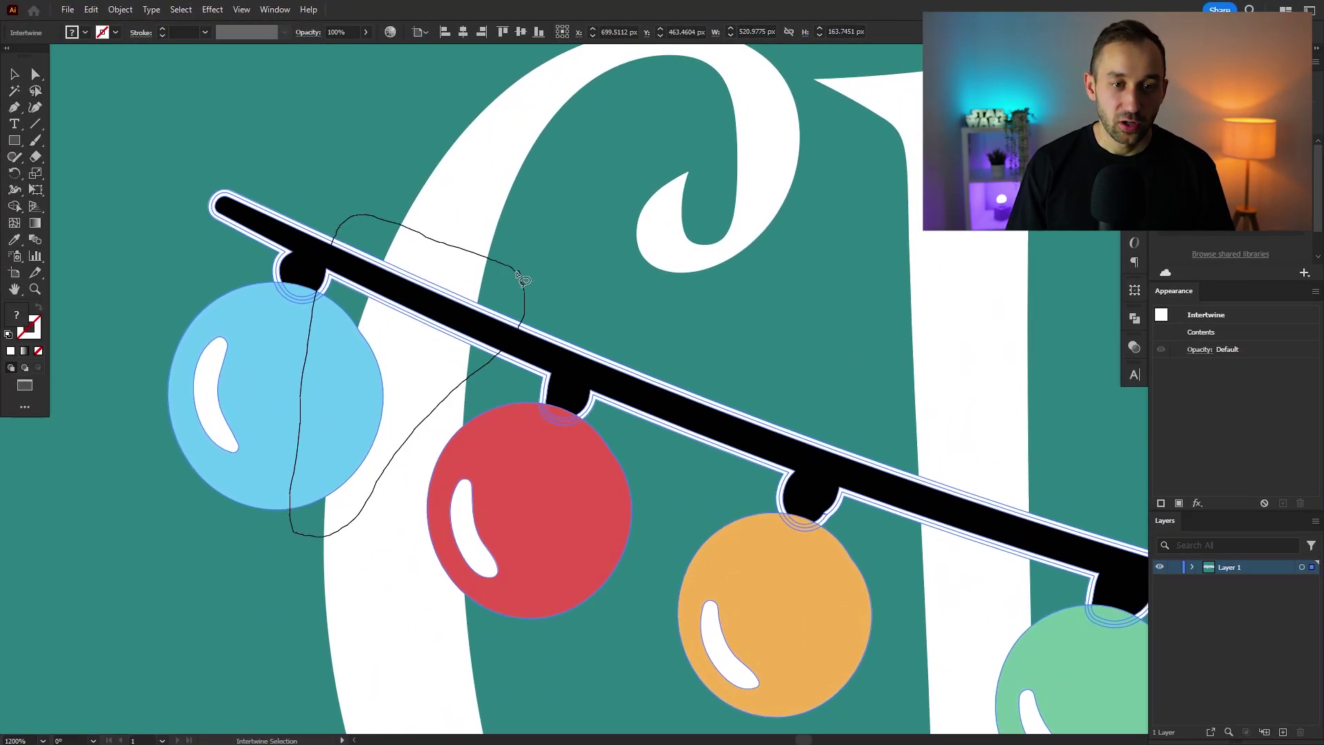
{"action": "left_click_drag", "start_coordinate": [522, 277], "coordinate": [522, 279]}
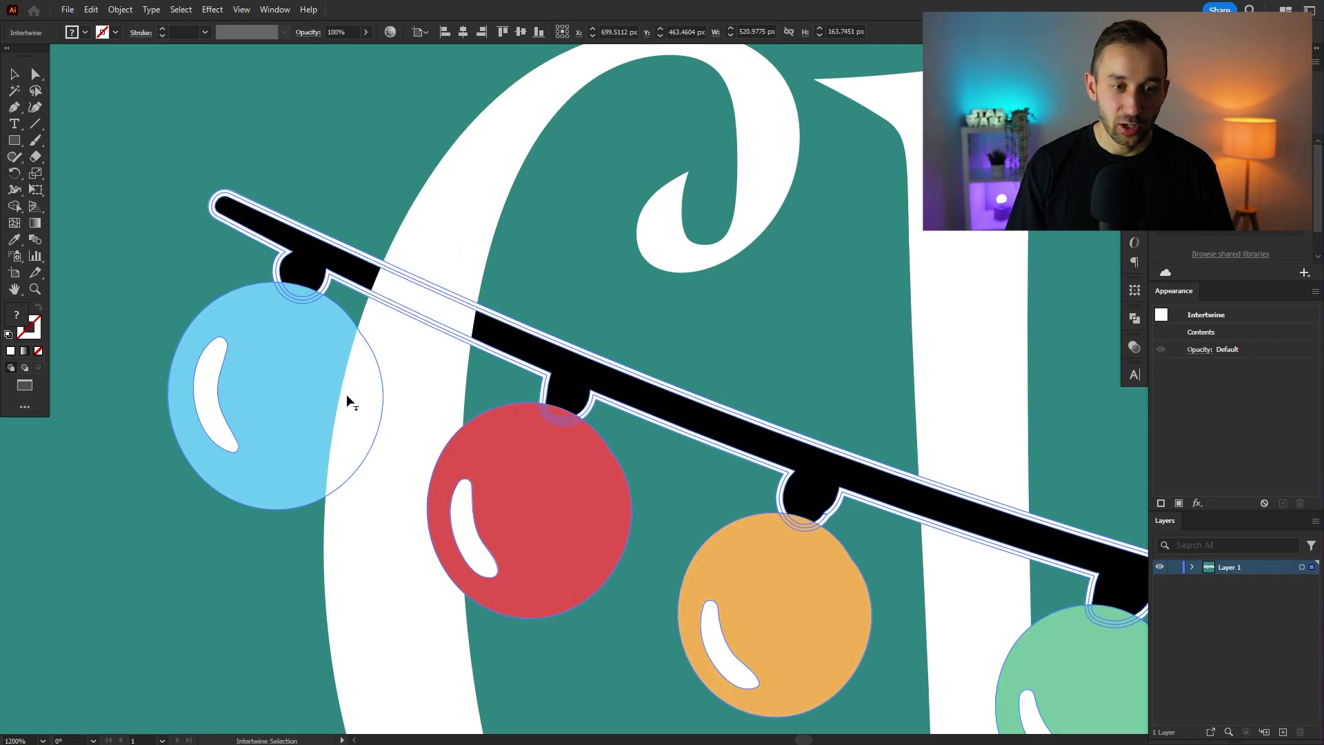
{"action": "scroll", "coordinate": [373, 420], "scroll_direction": "down", "scroll_amount": 3}
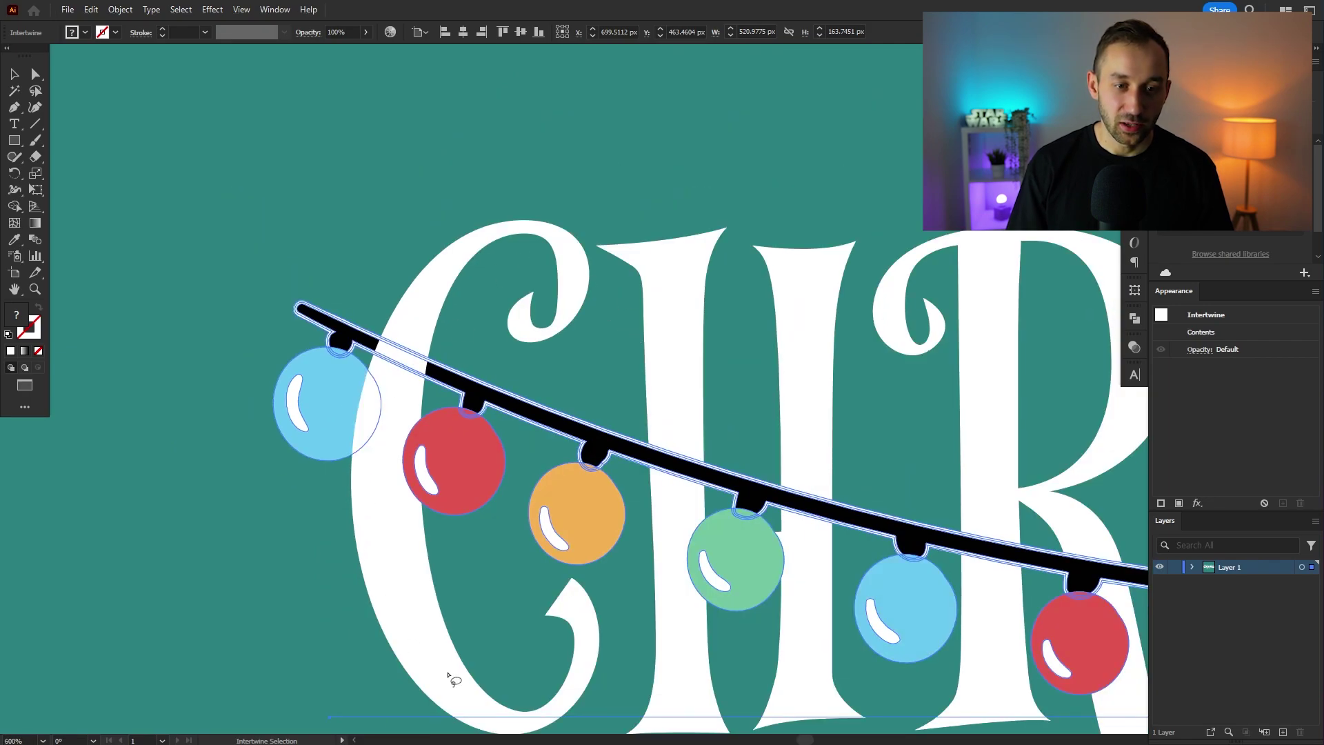
{"action": "scroll", "coordinate": [386, 463], "scroll_direction": "up", "scroll_amount": 5}
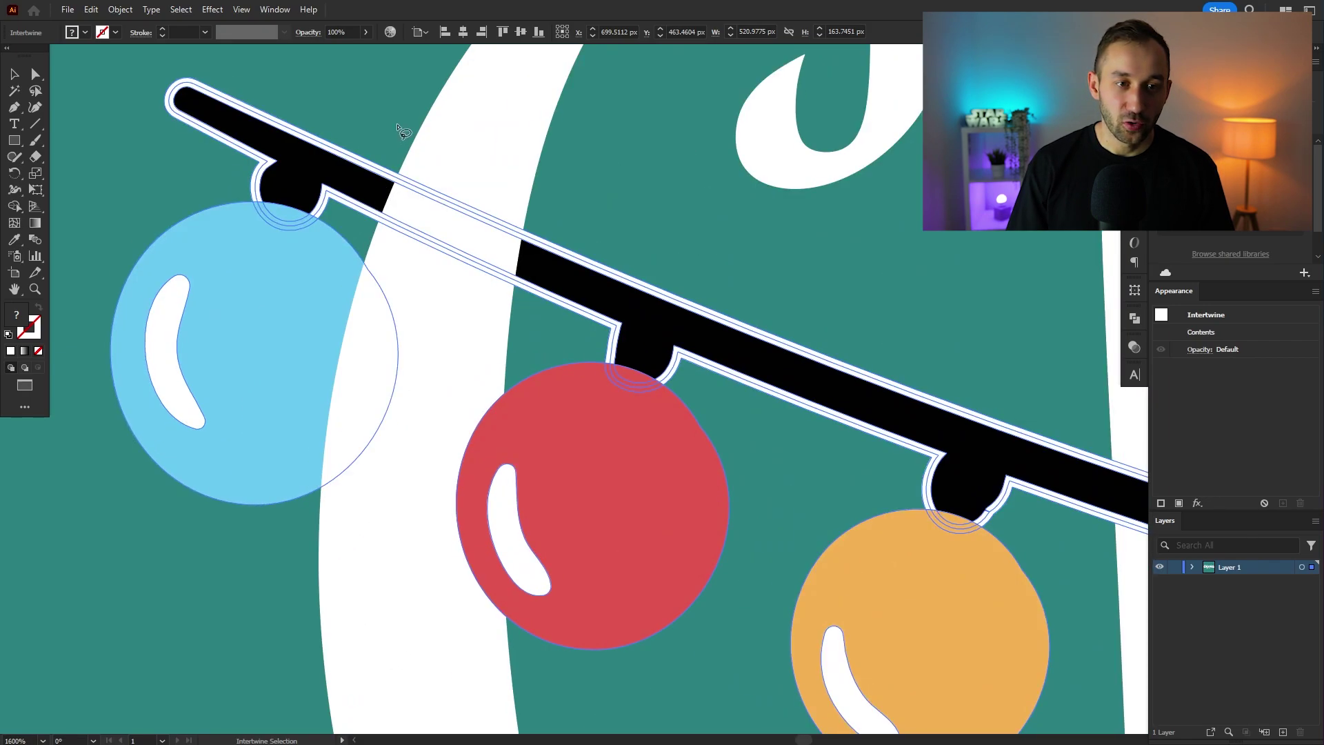
{"action": "left_click_drag", "start_coordinate": [302, 528], "coordinate": [393, 124]}
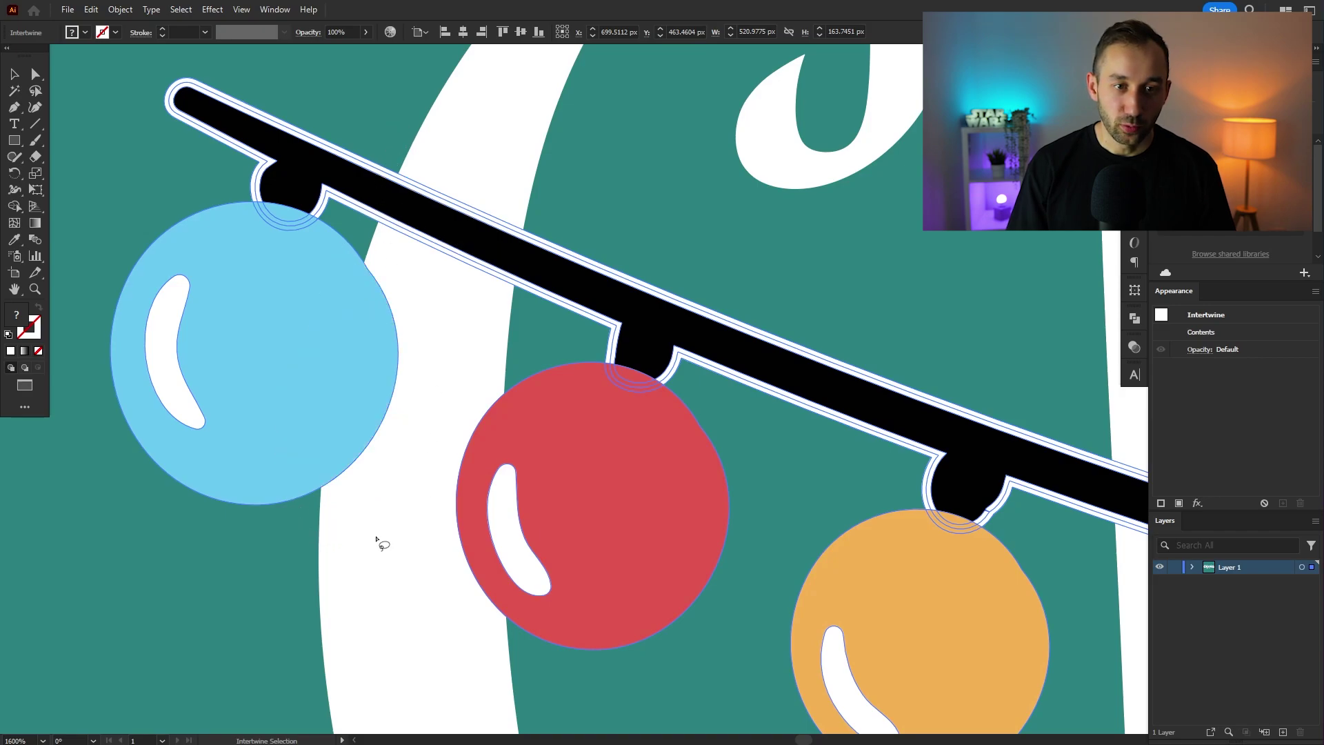
{"action": "scroll", "coordinate": [369, 549], "scroll_direction": "down", "scroll_amount": 2}
{"action": "scroll", "coordinate": [351, 556], "scroll_direction": "up", "scroll_amount": 2}
{"action": "key", "text": "ctrl+z"}
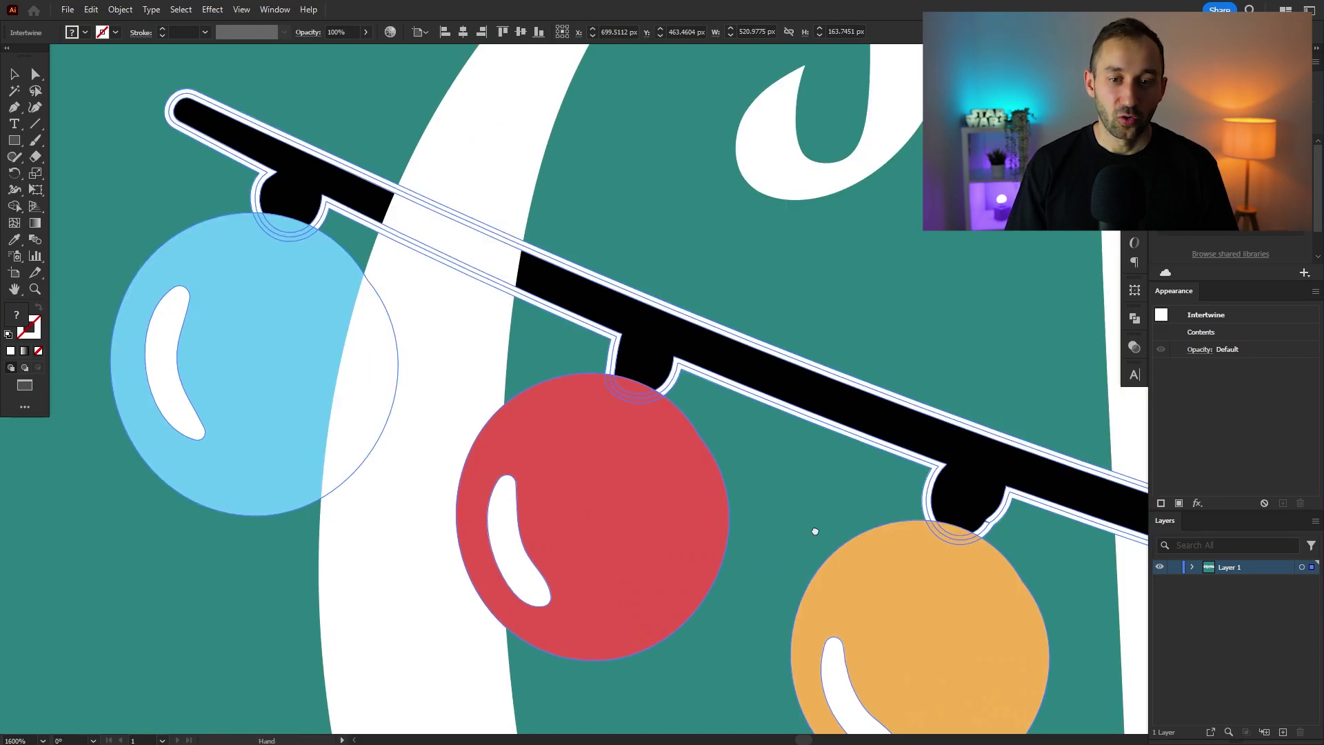
Step: Lasso the next string crossing and tuck the red bulb's edge behind the letter
{"action": "left_click_drag", "start_coordinate": [793, 512], "coordinate": [437, 330]}
{"action": "left_click_drag", "start_coordinate": [889, 468], "coordinate": [637, 464]}
{"action": "scroll", "coordinate": [638, 464], "scroll_direction": "down", "scroll_amount": 2}
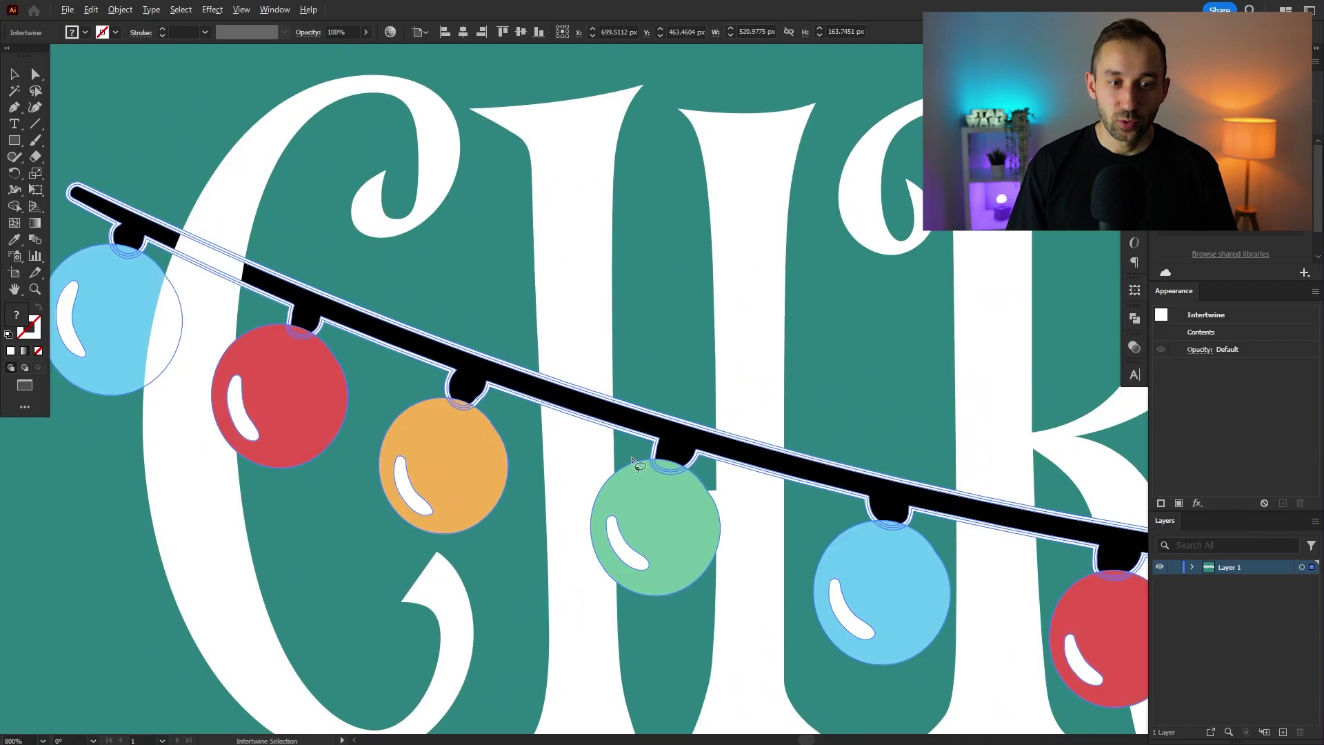
{"action": "scroll", "coordinate": [723, 472], "scroll_direction": "up", "scroll_amount": 1}
{"action": "left_click_drag", "start_coordinate": [872, 508], "coordinate": [630, 363]}
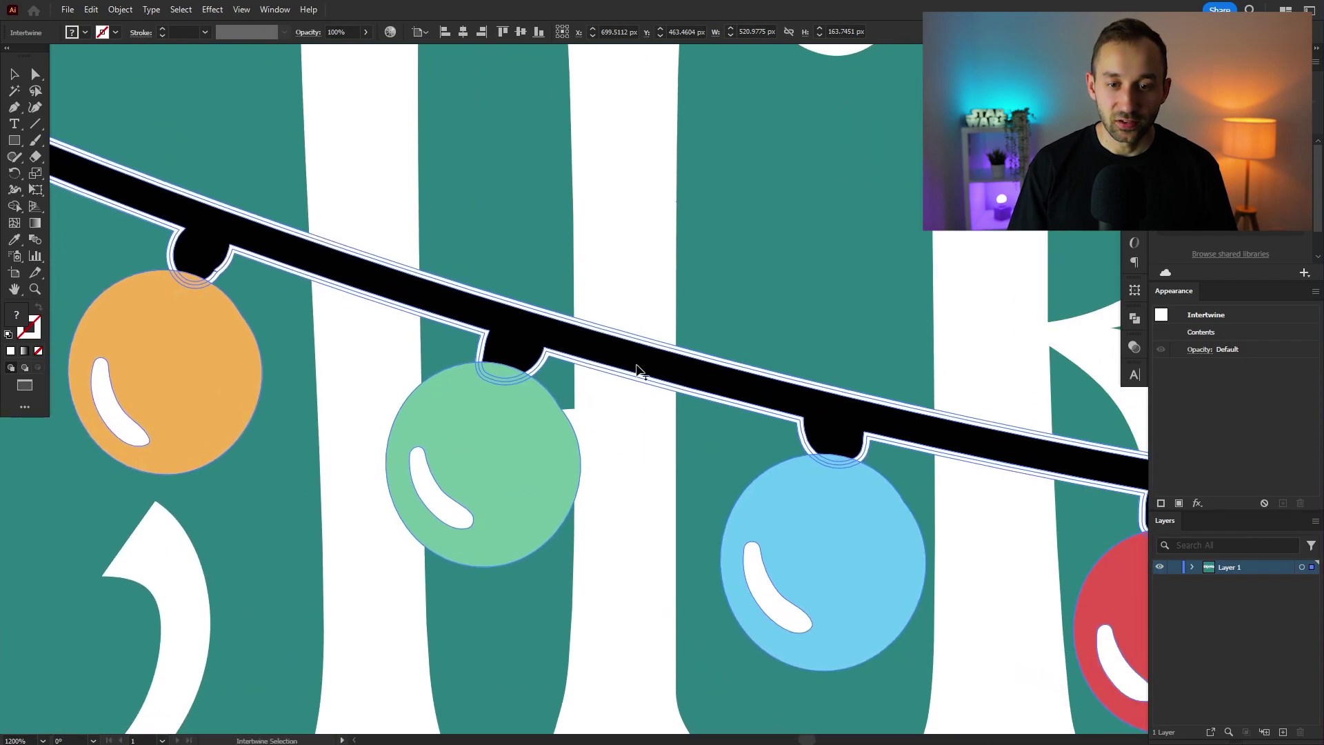
{"action": "scroll", "coordinate": [630, 364], "scroll_direction": "down", "scroll_amount": 3}
{"action": "key", "text": "q"}
{"action": "scroll", "coordinate": [672, 457], "scroll_direction": "up", "scroll_amount": 3}
{"action": "left_click_drag", "start_coordinate": [672, 457], "coordinate": [697, 387]}
{"action": "scroll", "coordinate": [697, 387], "scroll_direction": "up", "scroll_amount": 2}
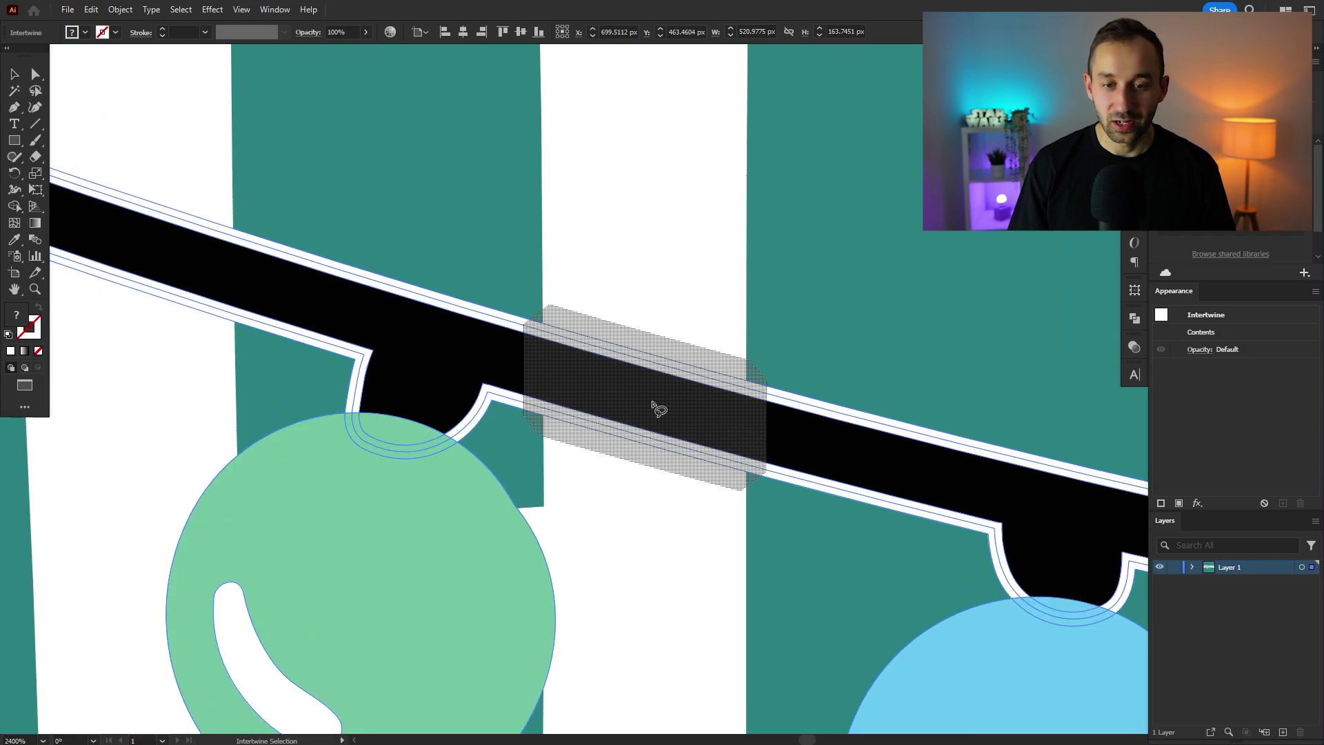
{"action": "scroll", "coordinate": [655, 407], "scroll_direction": "down", "scroll_amount": 5}
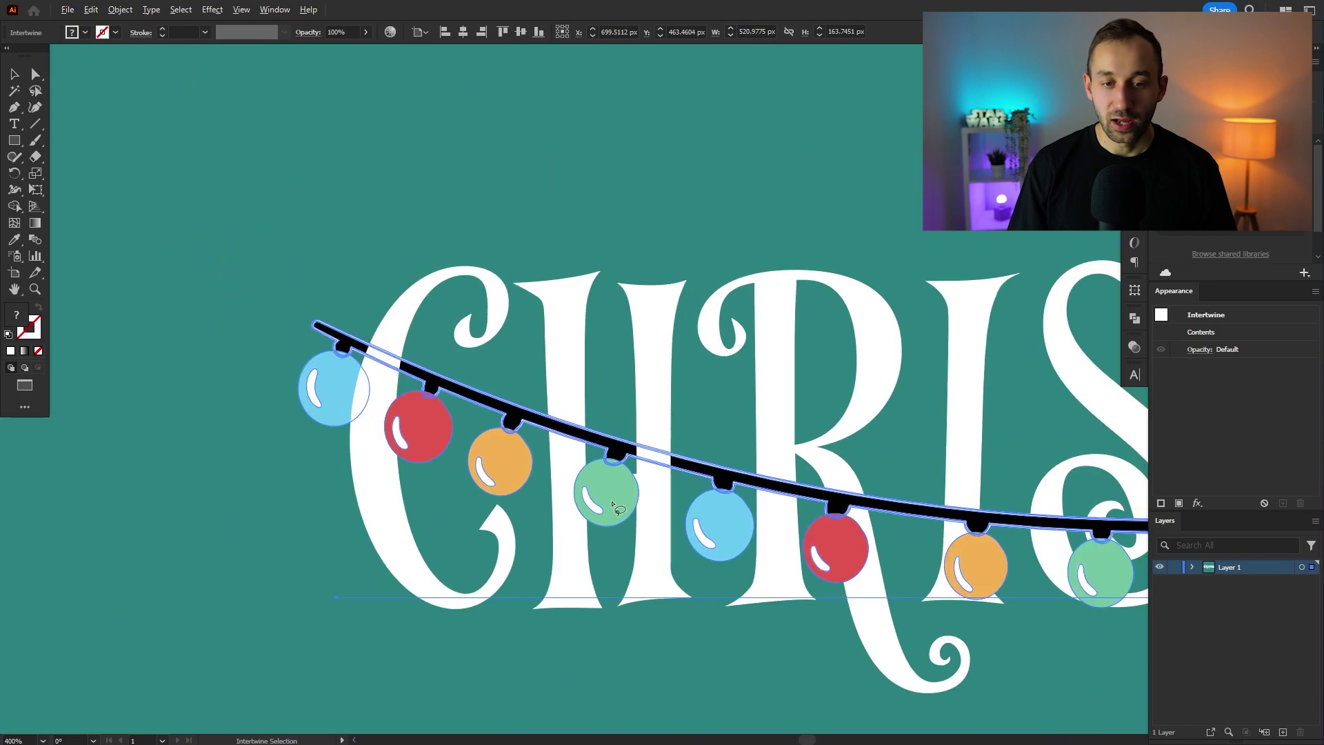
{"action": "scroll", "coordinate": [611, 506], "scroll_direction": "up", "scroll_amount": 3}
{"action": "scroll", "coordinate": [618, 478], "scroll_direction": "down", "scroll_amount": 3}
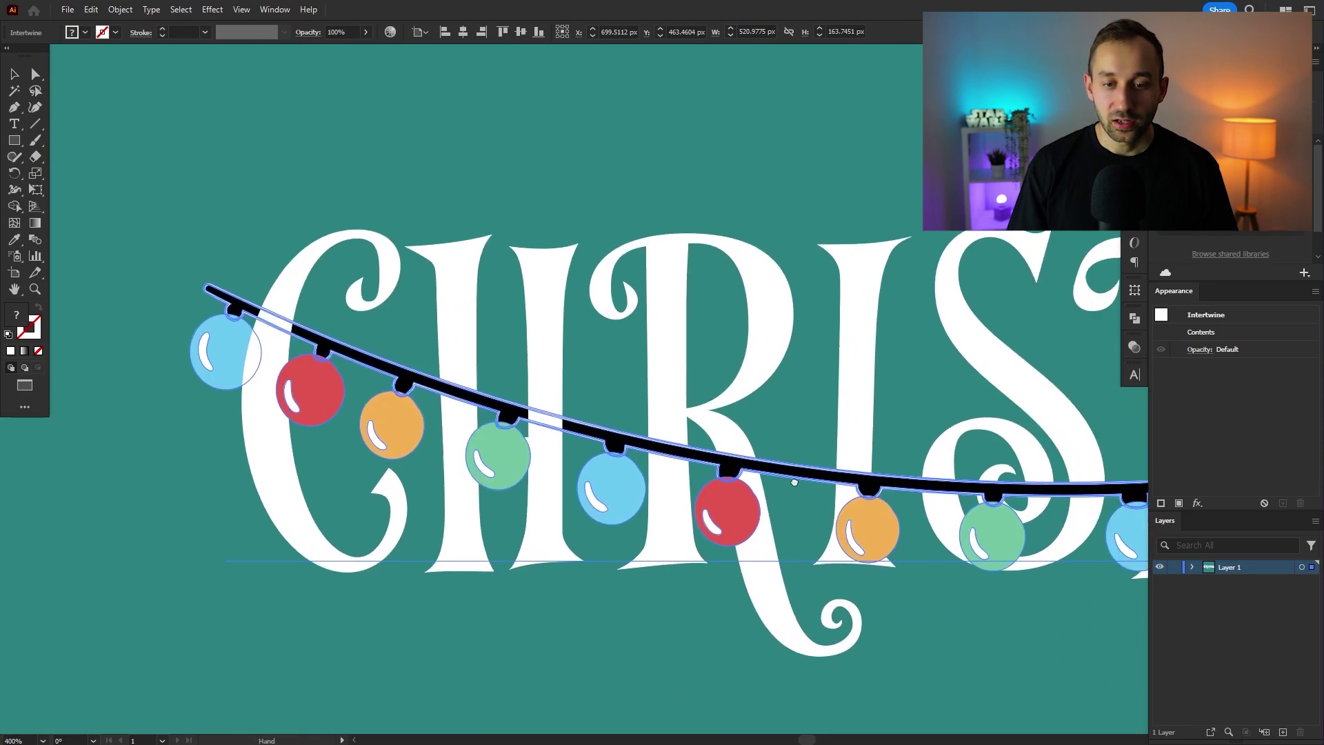
{"action": "scroll", "coordinate": [672, 462], "scroll_direction": "up", "scroll_amount": 1}
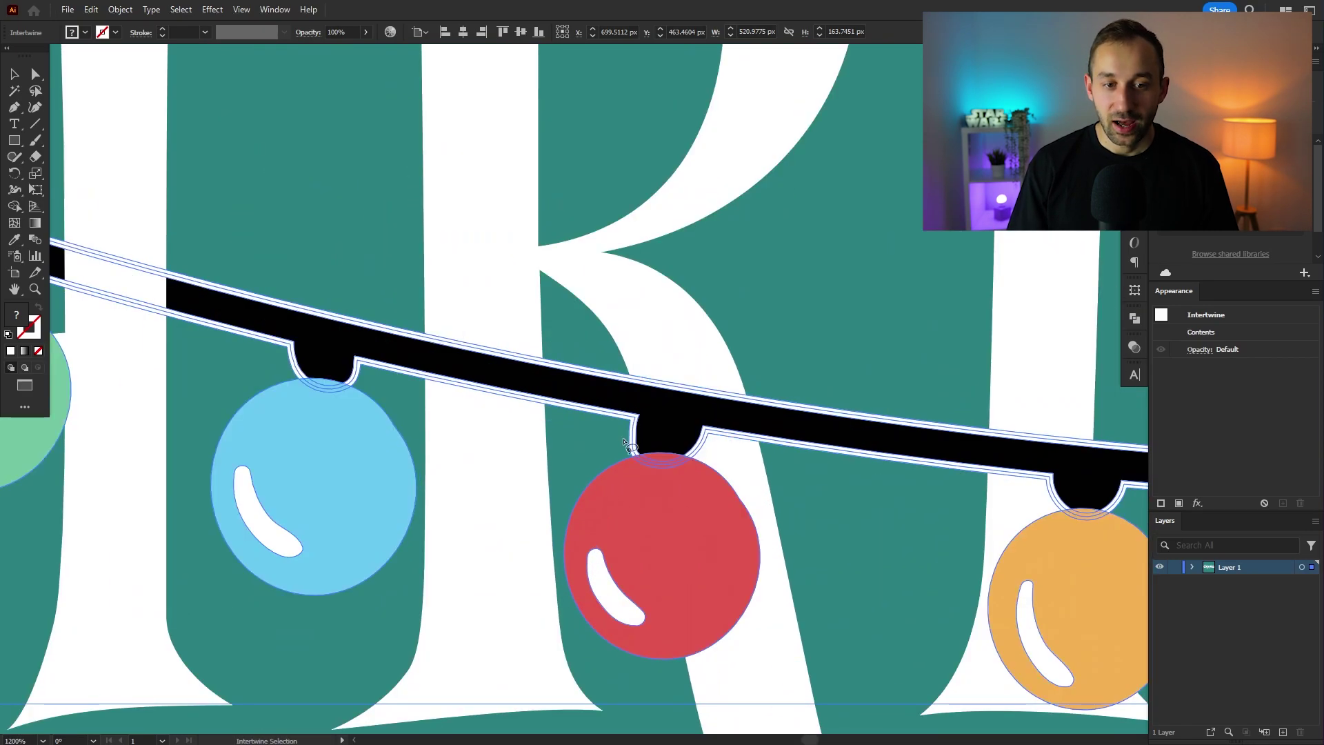
{"action": "left_click", "coordinate": [679, 435]}
Step: Pass the string behind the letter's left stroke and move on to the next stretch
{"action": "scroll", "coordinate": [719, 582], "scroll_direction": "down", "scroll_amount": 3}
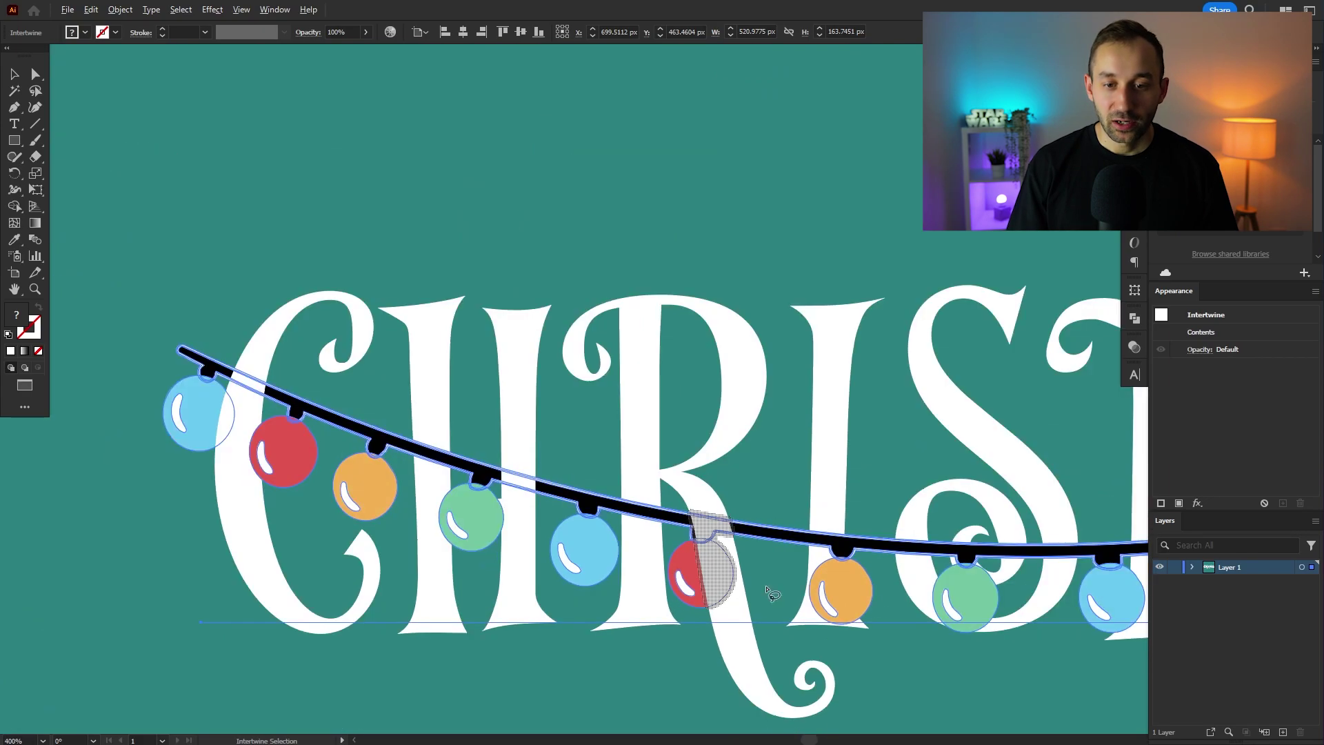
{"action": "scroll", "coordinate": [965, 555], "scroll_direction": "up", "scroll_amount": 4}
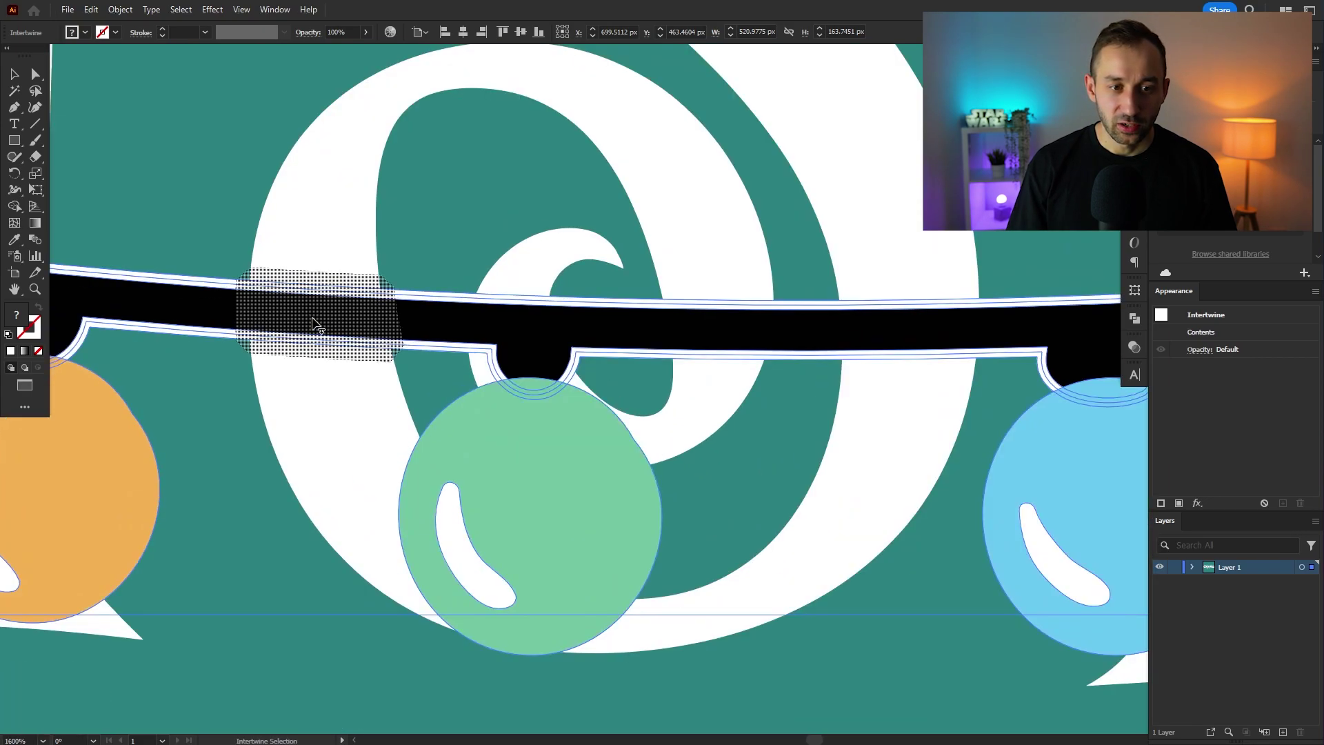
{"action": "left_click", "coordinate": [314, 323]}
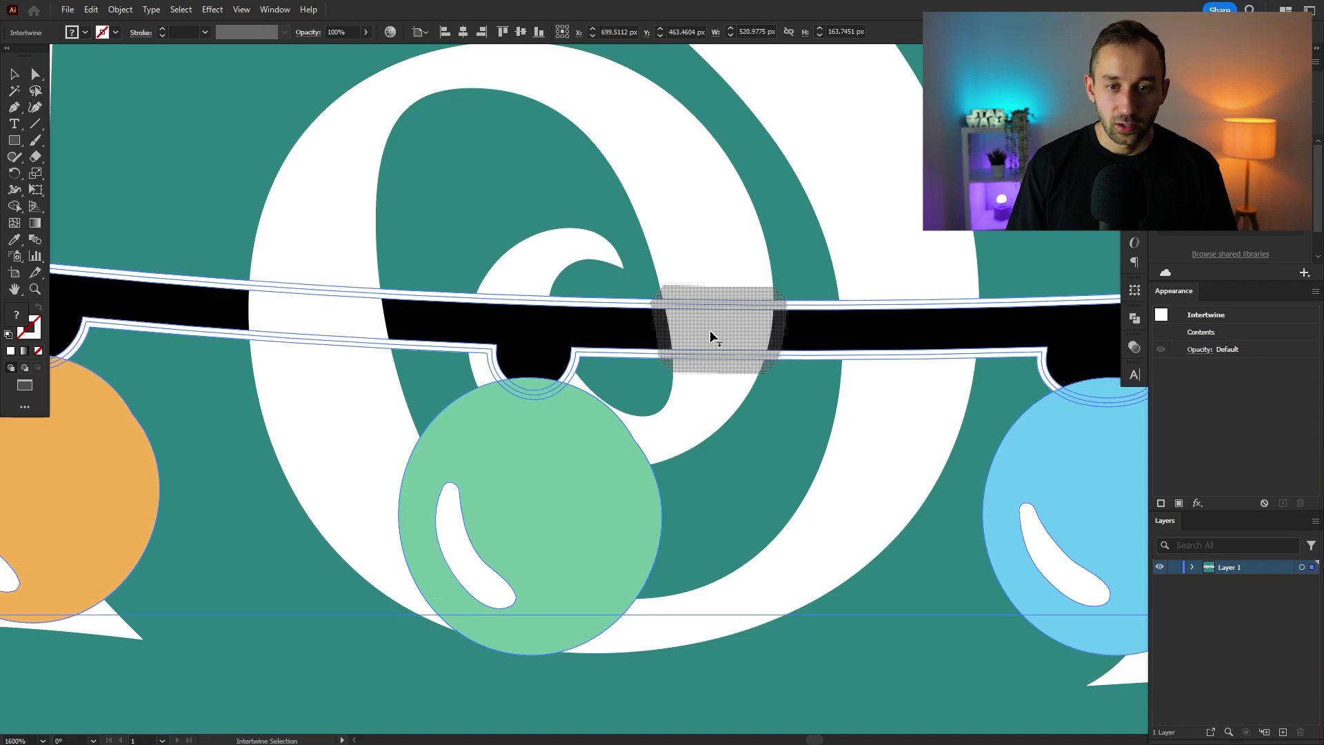
{"action": "scroll", "coordinate": [567, 440], "scroll_direction": "down", "scroll_amount": 4}
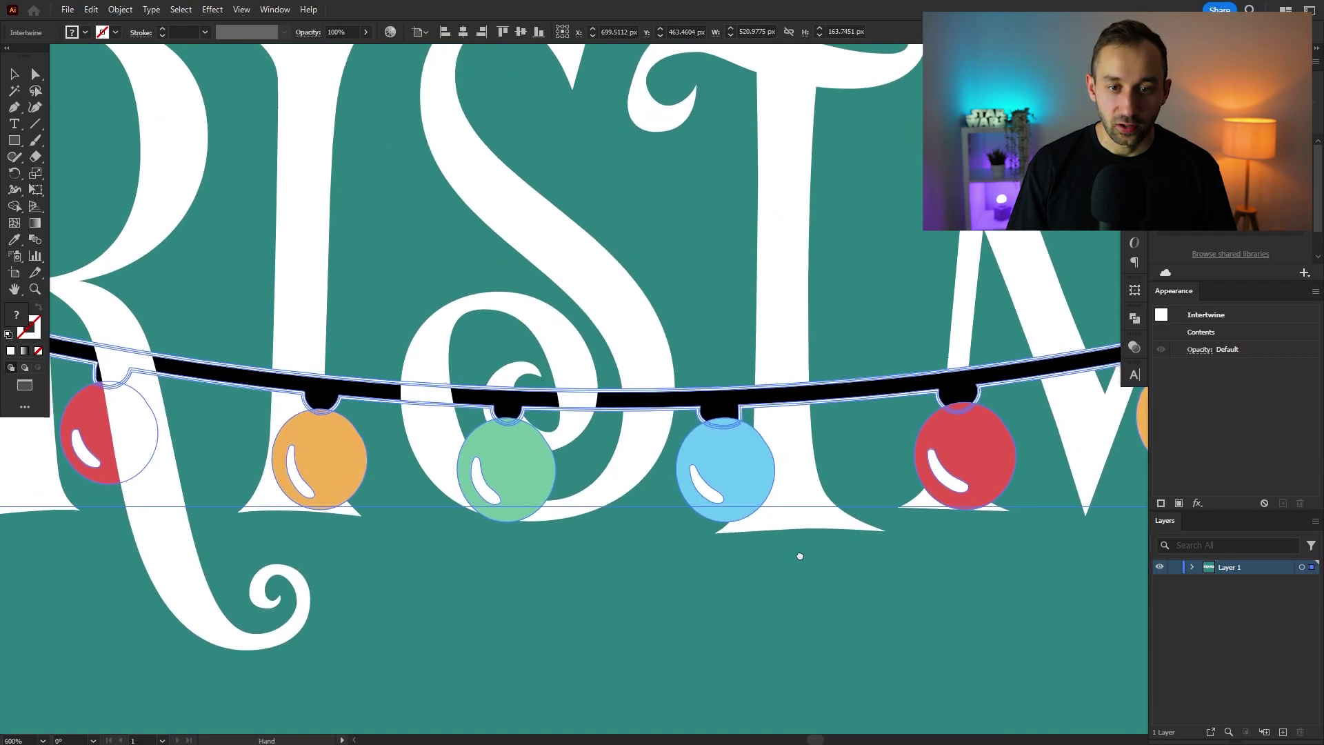
{"action": "left_click_drag", "start_coordinate": [866, 523], "coordinate": [718, 524]}
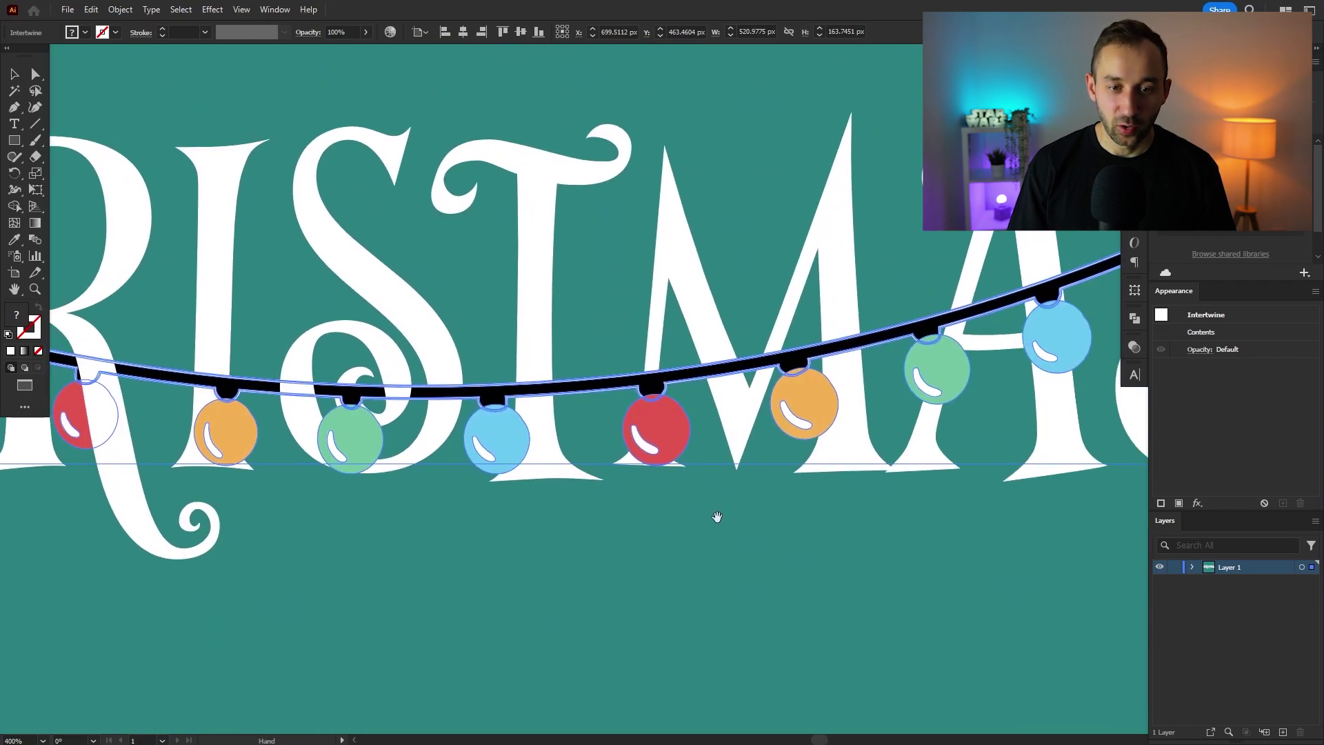
{"action": "scroll", "coordinate": [558, 392], "scroll_direction": "up", "scroll_amount": 2}
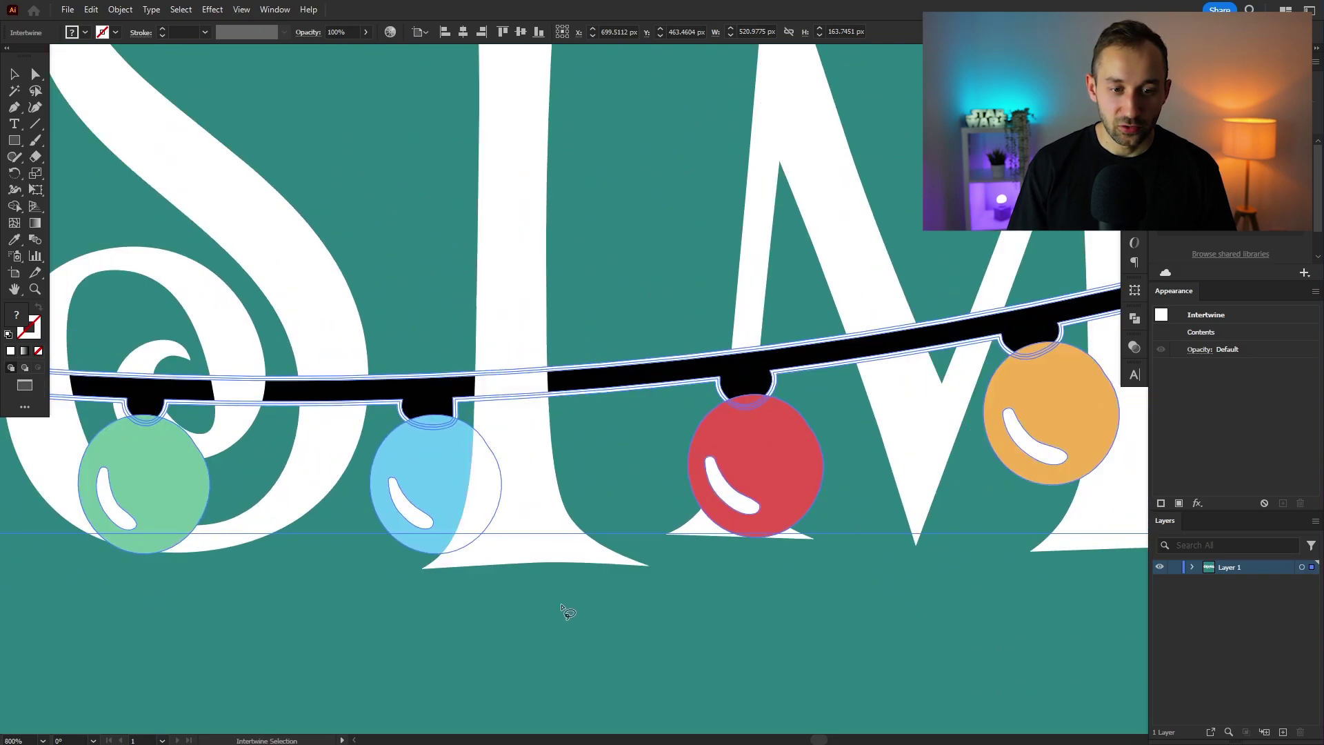
{"action": "scroll", "coordinate": [570, 611], "scroll_direction": "down", "scroll_amount": 3}
{"action": "scroll", "coordinate": [814, 568], "scroll_direction": "down", "scroll_amount": 1}
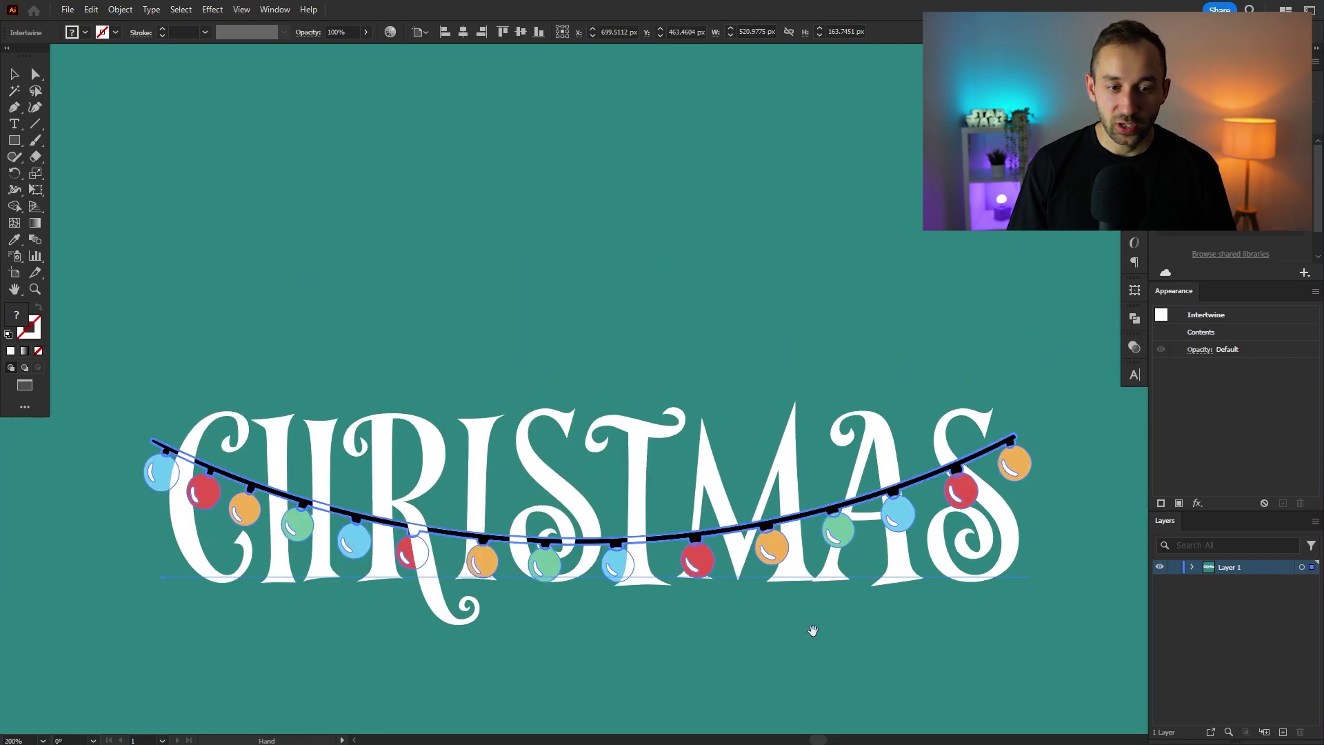
{"action": "left_click_drag", "start_coordinate": [813, 630], "coordinate": [825, 550]}
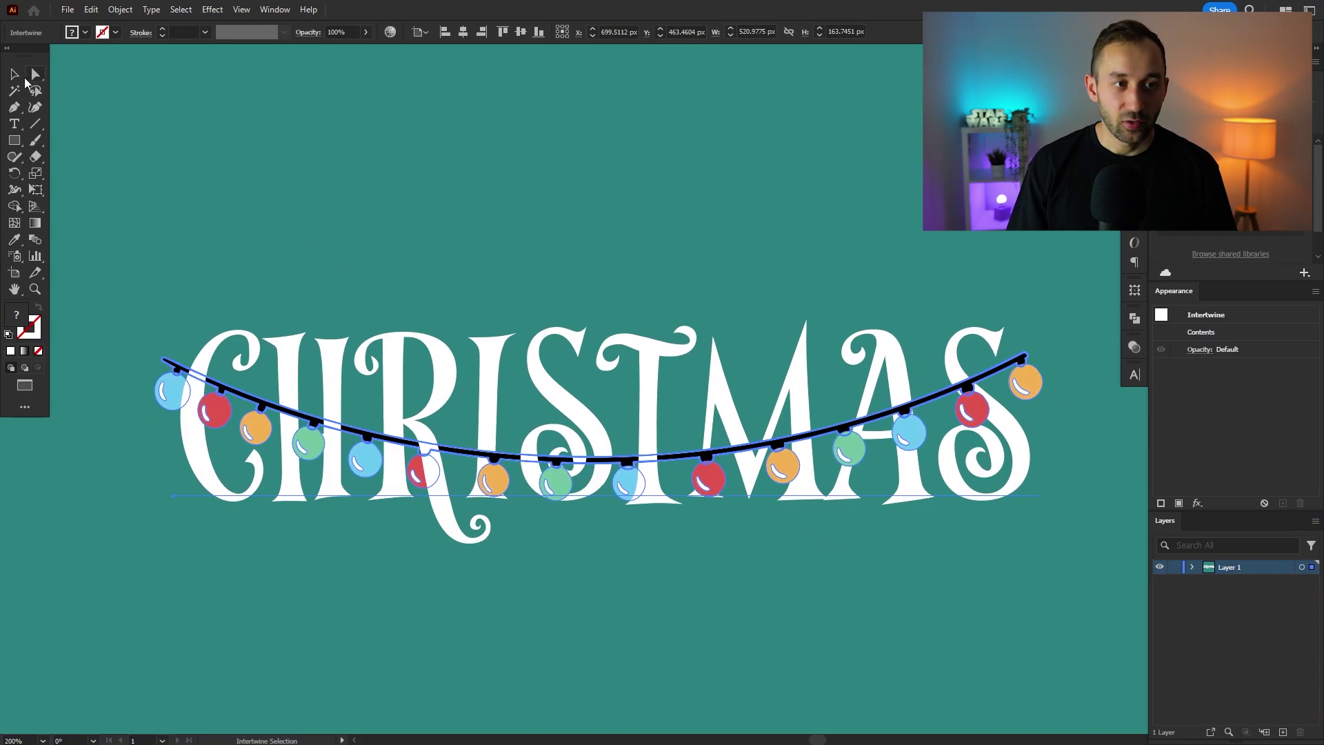
{"action": "left_click", "coordinate": [449, 212], "text": "ctrl"}
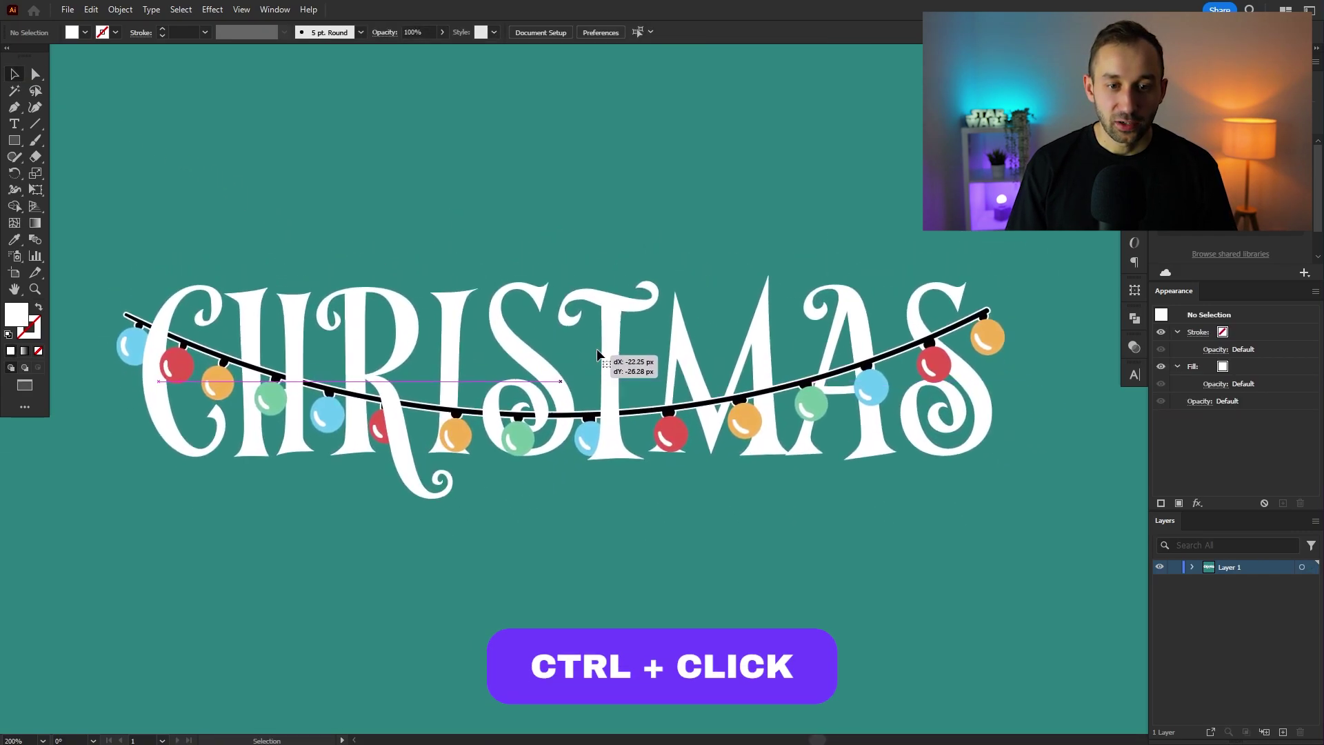
{"action": "left_click", "coordinate": [425, 324], "text": "ctrl"}
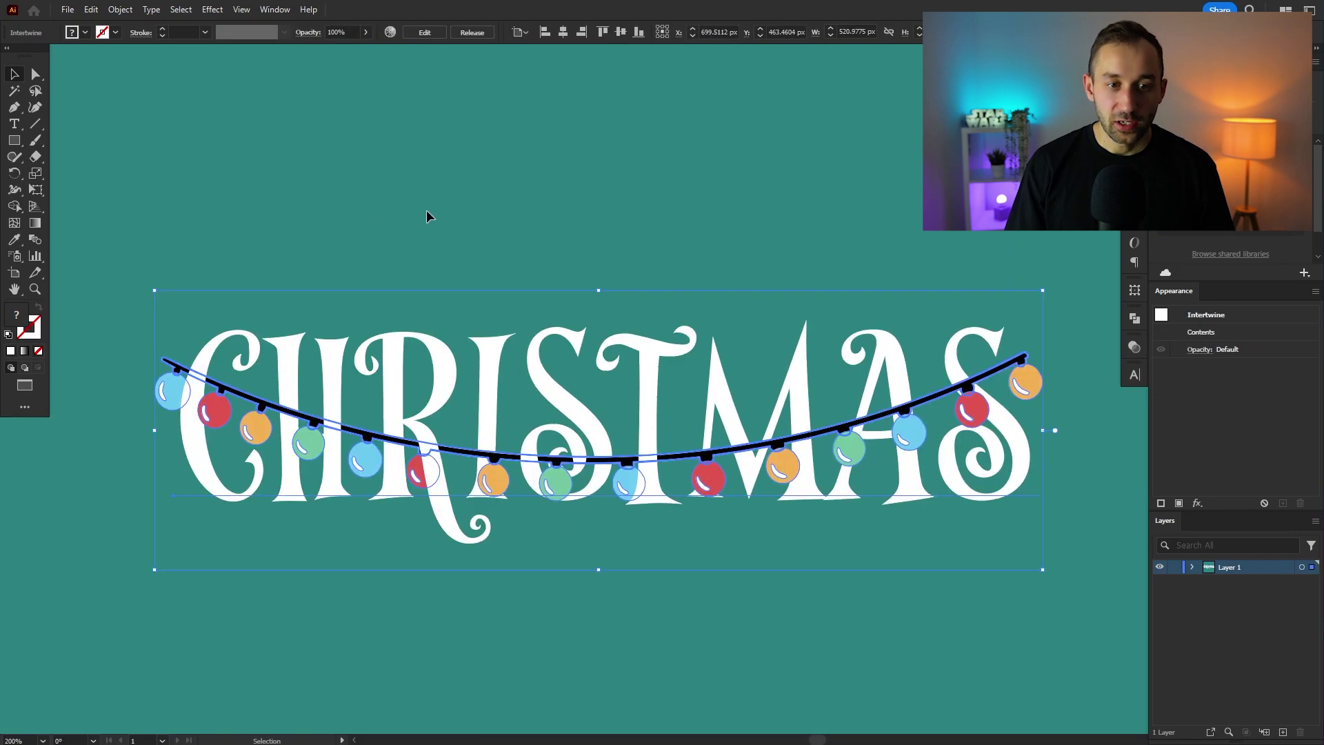
{"action": "left_click", "coordinate": [427, 211], "text": "ctrl"}
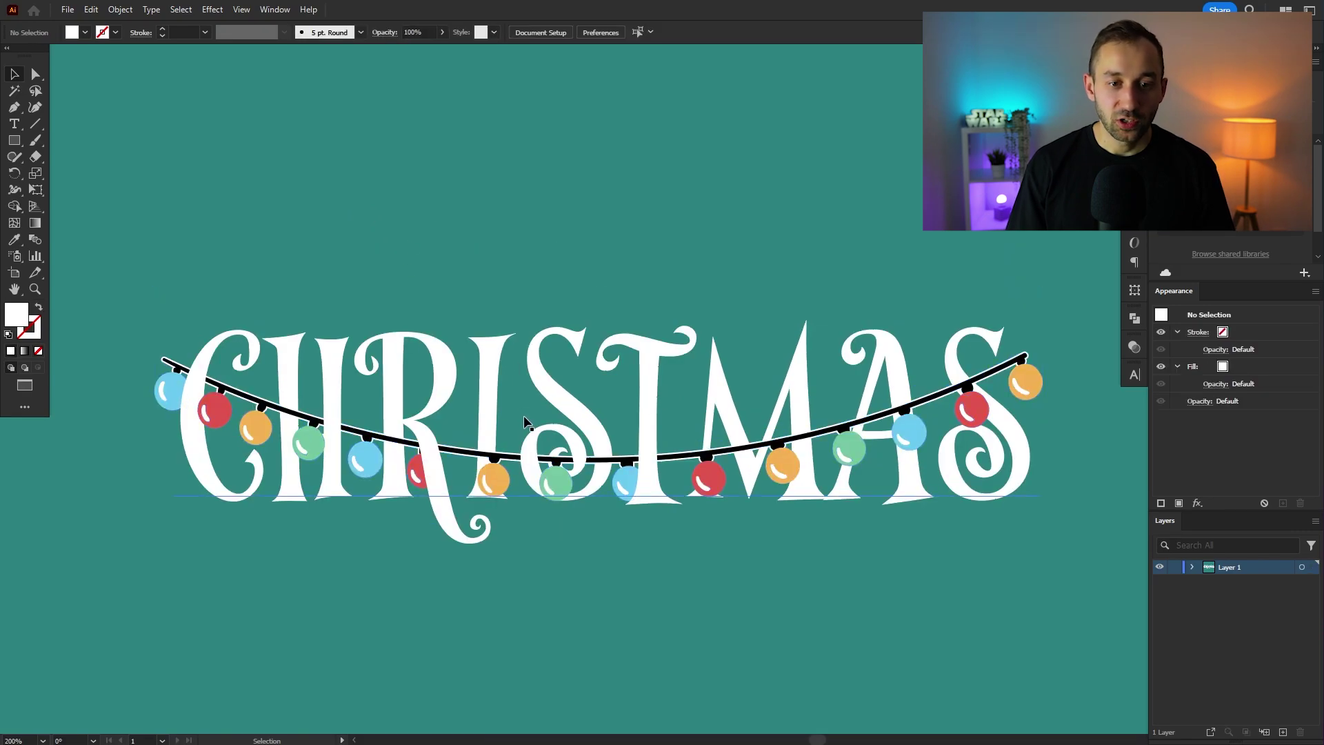
{"action": "left_click", "coordinate": [523, 415], "text": "ctrl"}
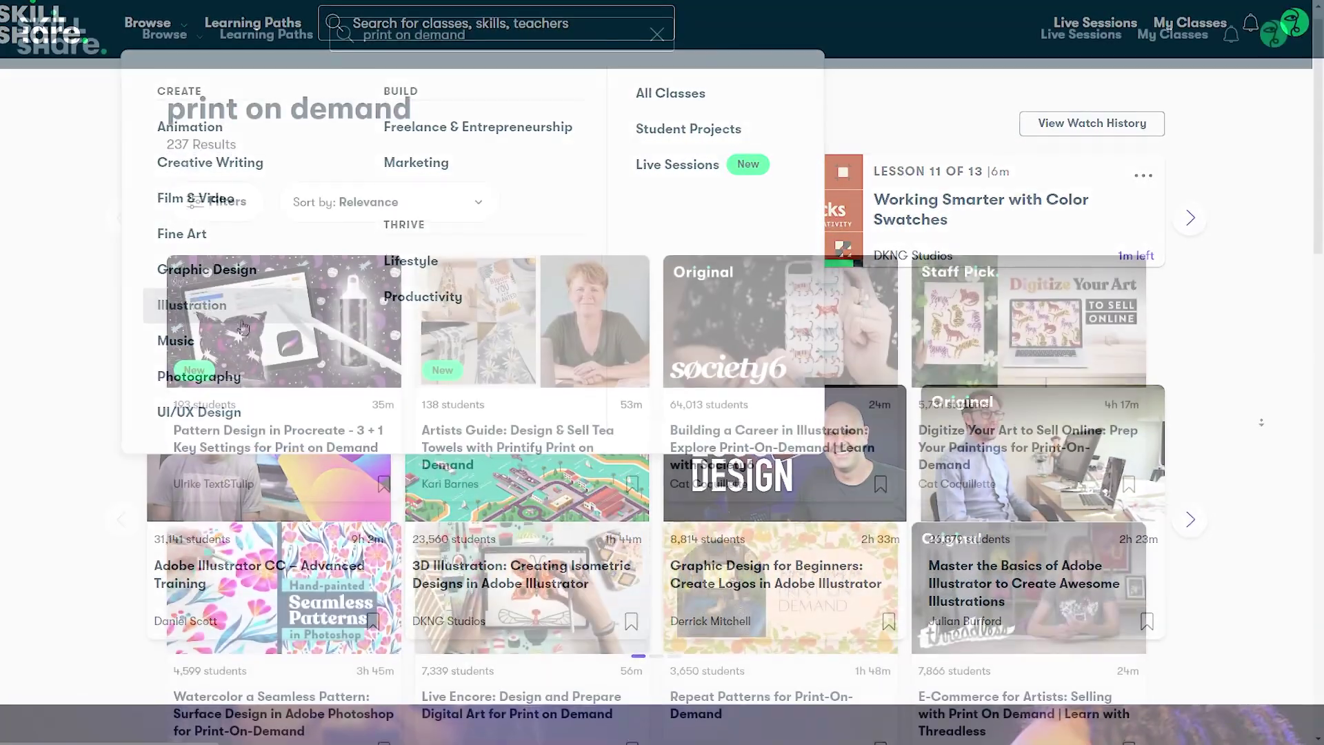
Step: Scroll through the print on demand class results
{"action": "scroll", "coordinate": [1267, 425], "scroll_direction": "down", "scroll_amount": 3}
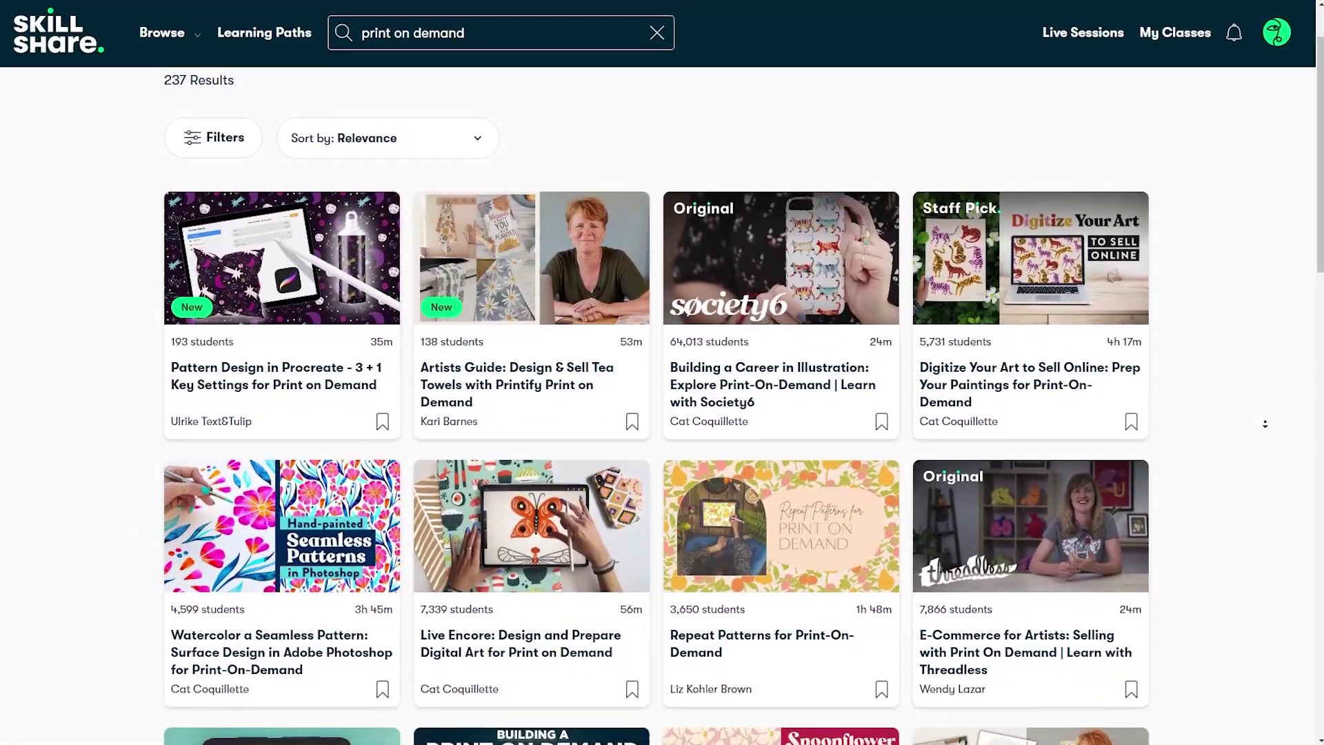
{"action": "scroll", "coordinate": [1267, 424], "scroll_direction": "down", "scroll_amount": 4}
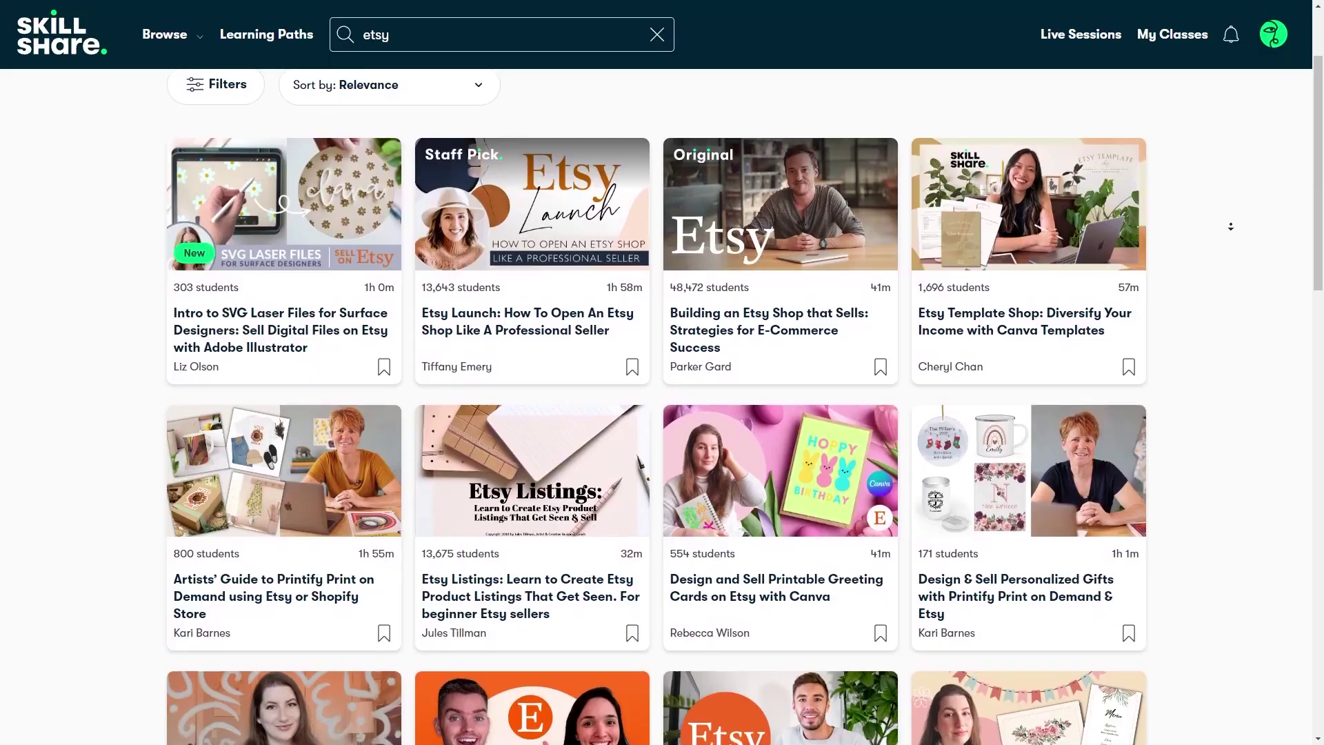
{"action": "scroll", "coordinate": [1232, 226], "scroll_direction": "down", "scroll_amount": 2}
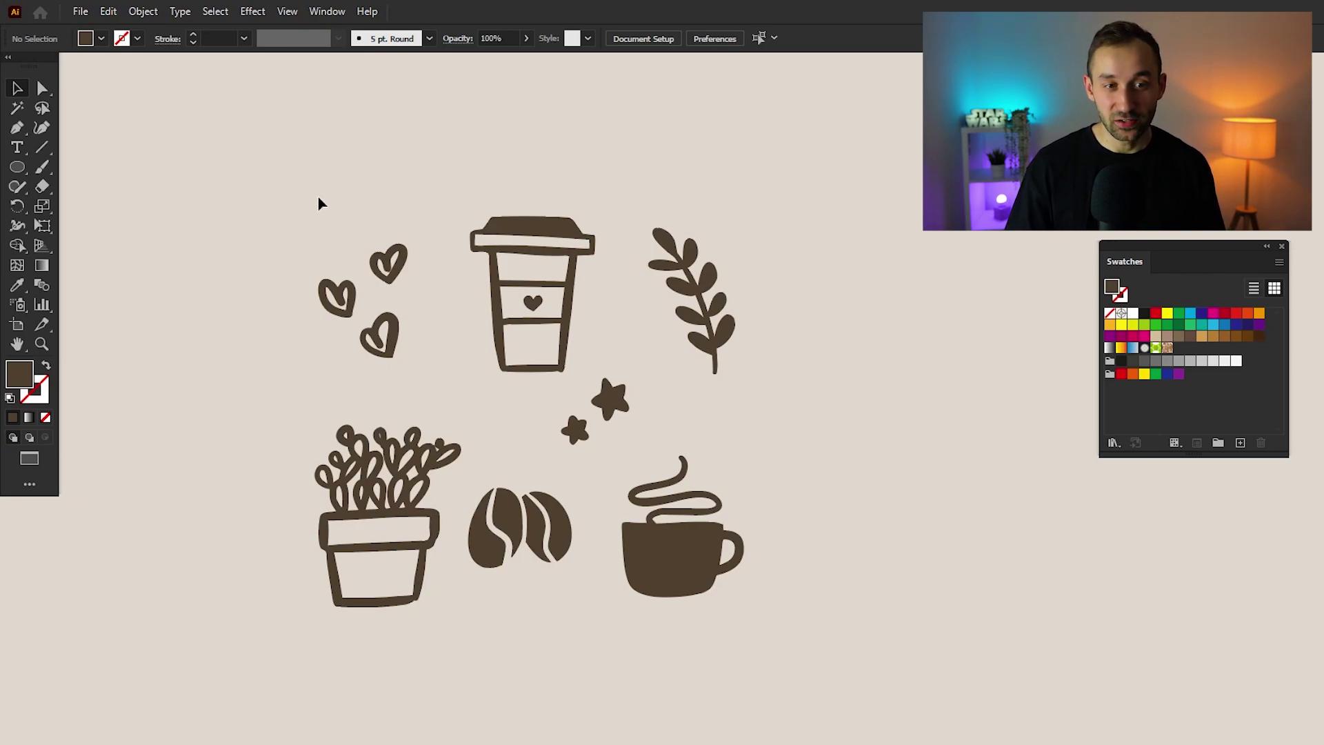
Step: Marquee-select all the coffee doodles and group them with Ctrl+G
{"action": "mouse_move", "coordinate": [166, 140]}
{"action": "left_mouse_down"}
{"action": "mouse_move", "coordinate": [878, 674]}
{"action": "mouse_move", "coordinate": [903, 721]}
{"action": "left_mouse_up"}
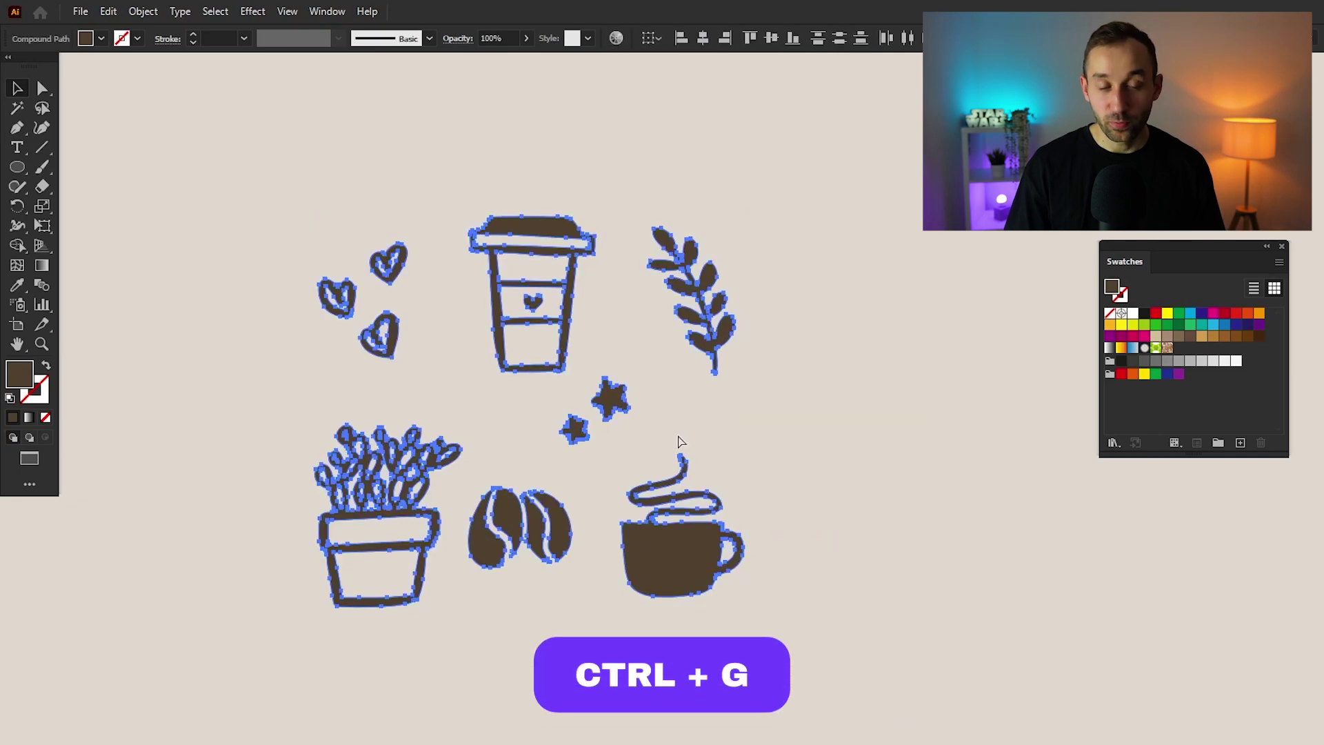
{"action": "key", "text": "ctrl+g"}
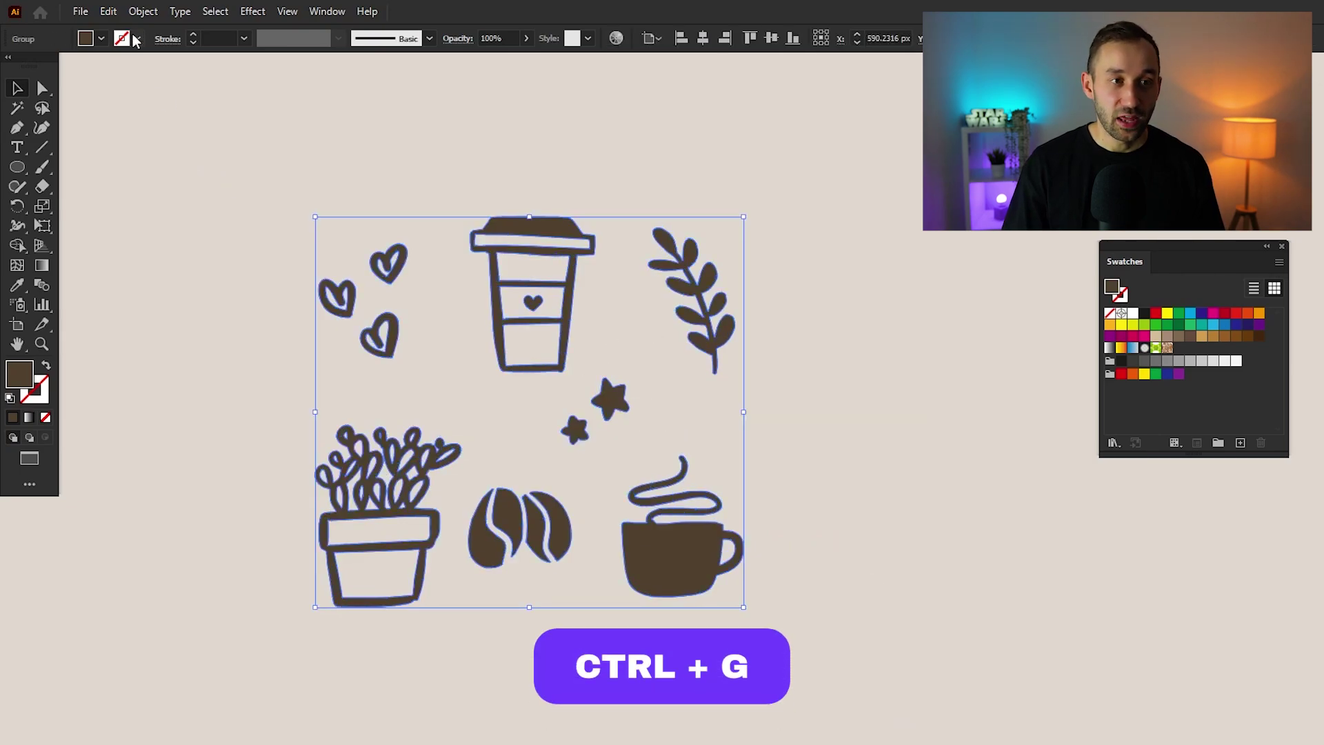
{"action": "left_click", "coordinate": [143, 11]}
Step: Make the grouped doodles a pattern and enlarge the tile boundary with the Pattern Tile Tool
{"action": "mouse_move", "coordinate": [176, 474]}
{"action": "left_click", "coordinate": [472, 473]}
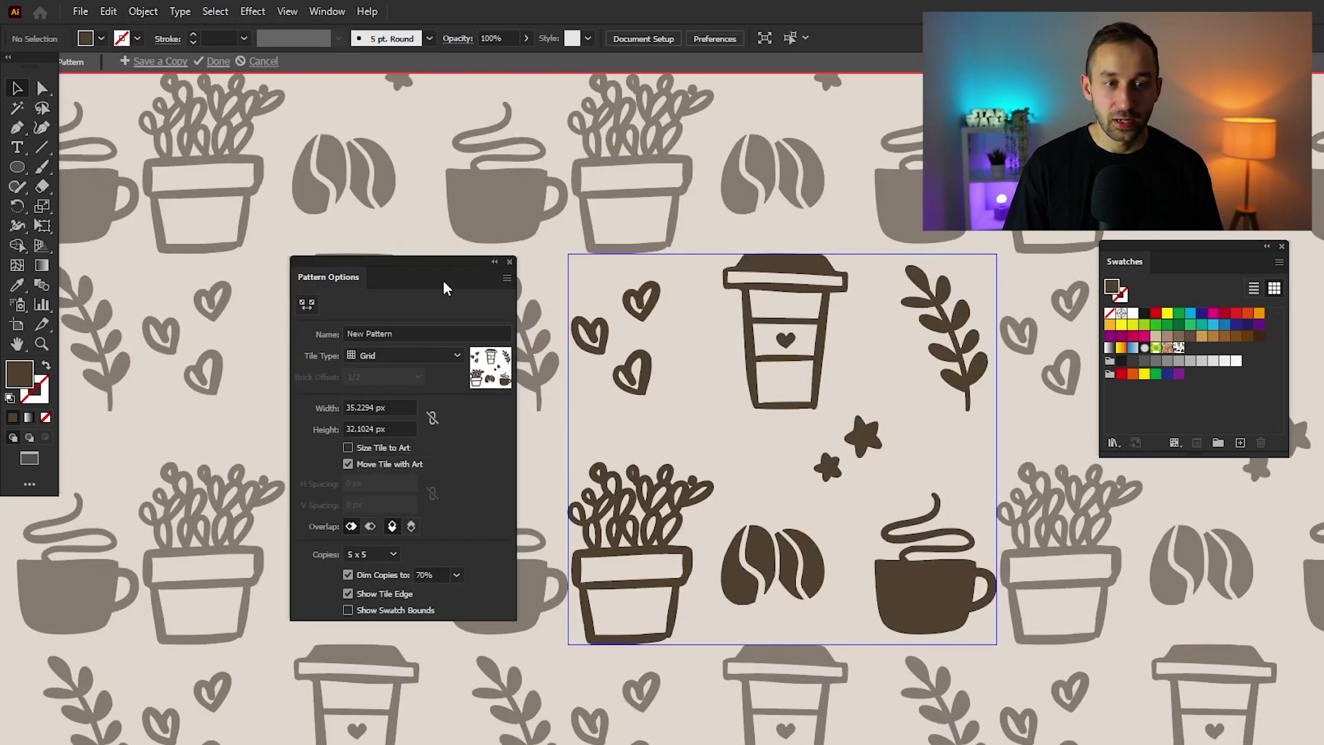
{"action": "left_click_drag", "start_coordinate": [426, 260], "coordinate": [289, 287]}
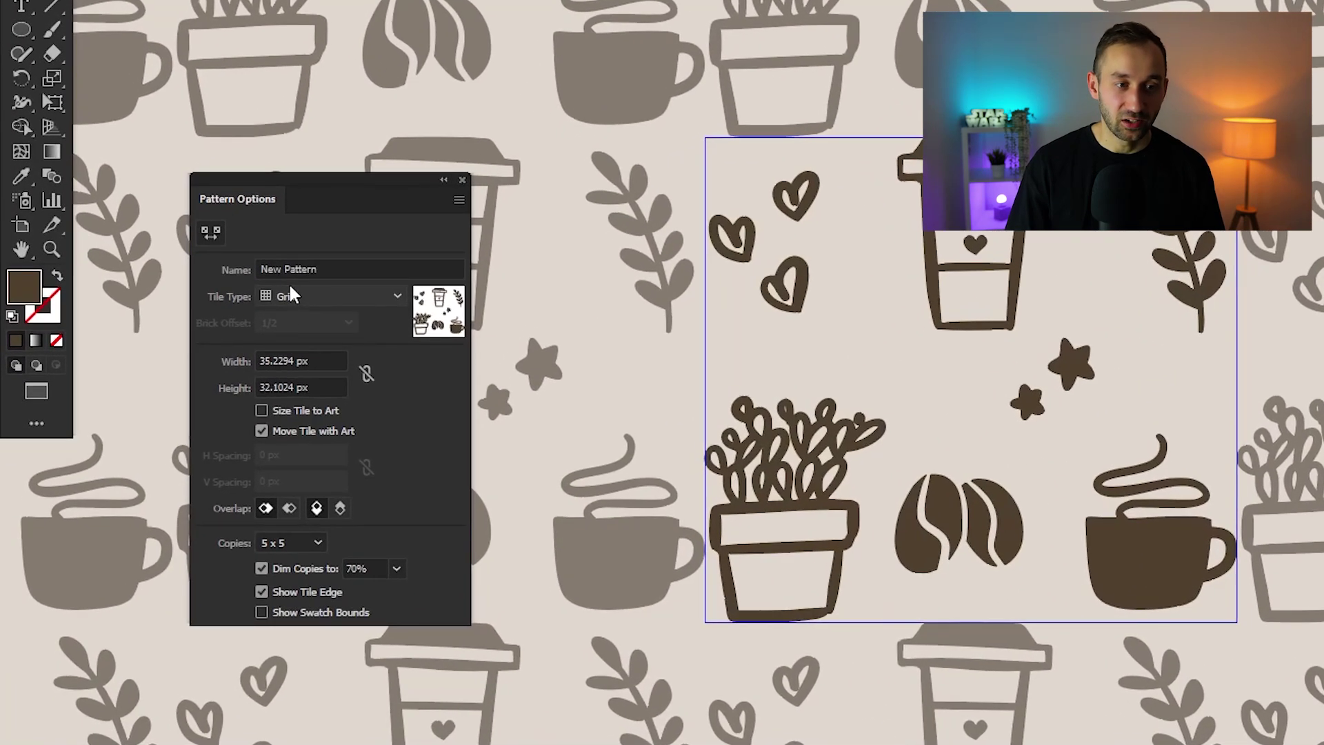
{"action": "left_click", "coordinate": [209, 233]}
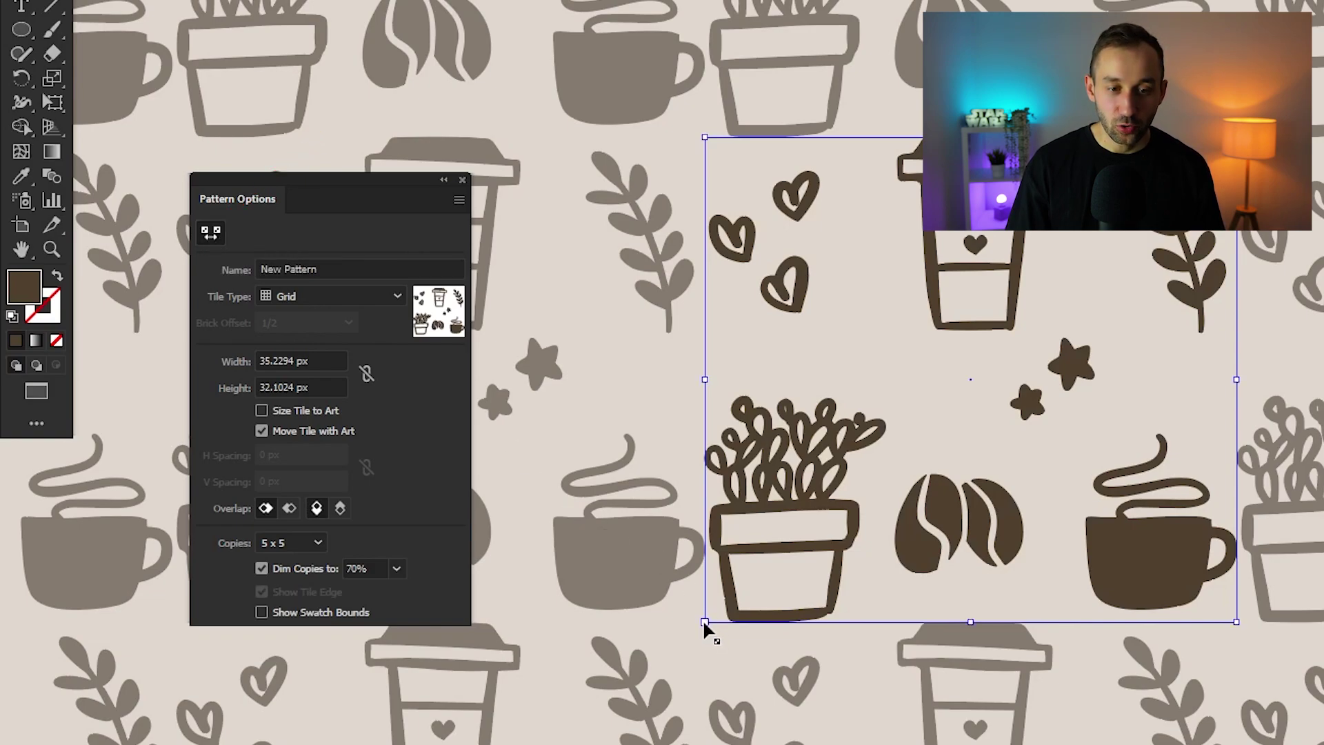
{"action": "left_click_drag", "start_coordinate": [704, 623], "coordinate": [696, 649]}
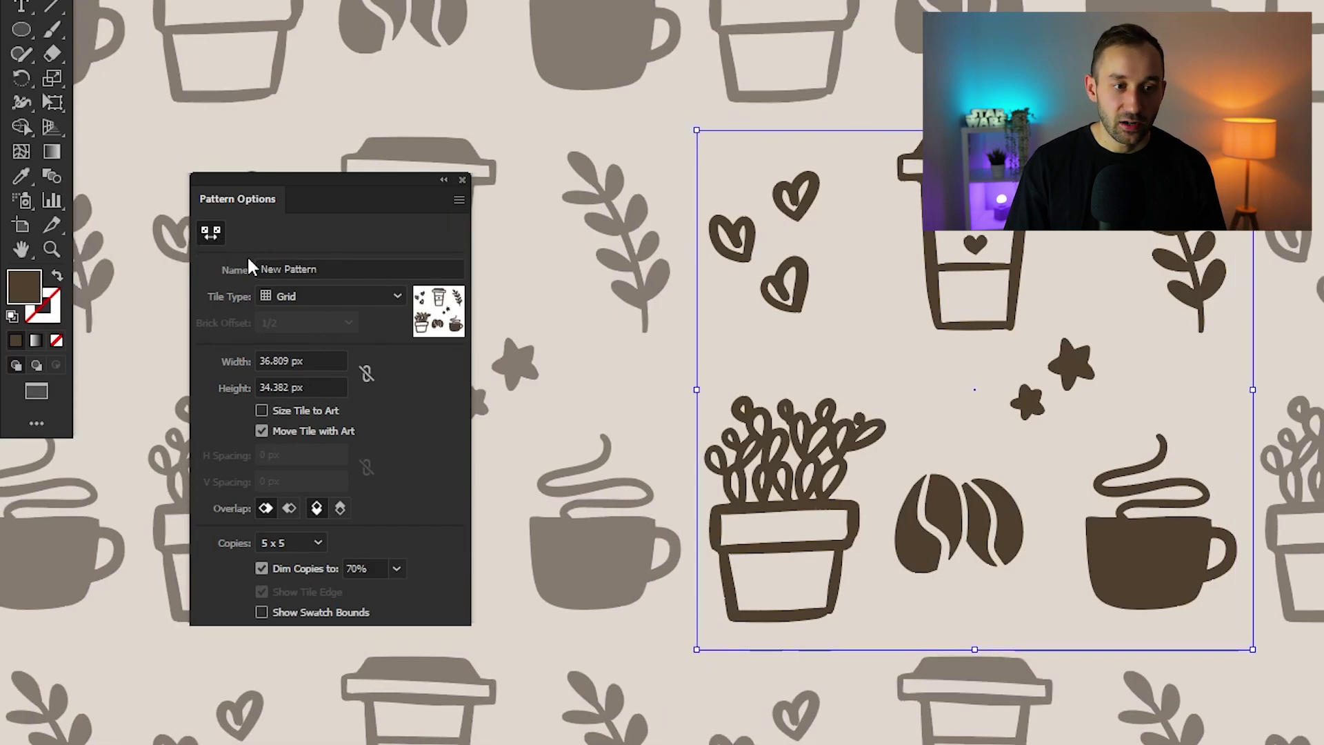
Step: Try Brick by Row and Brick by Column with 2/3 offset, then return to Grid with 9 x 9 copies
{"action": "left_click", "coordinate": [309, 296]}
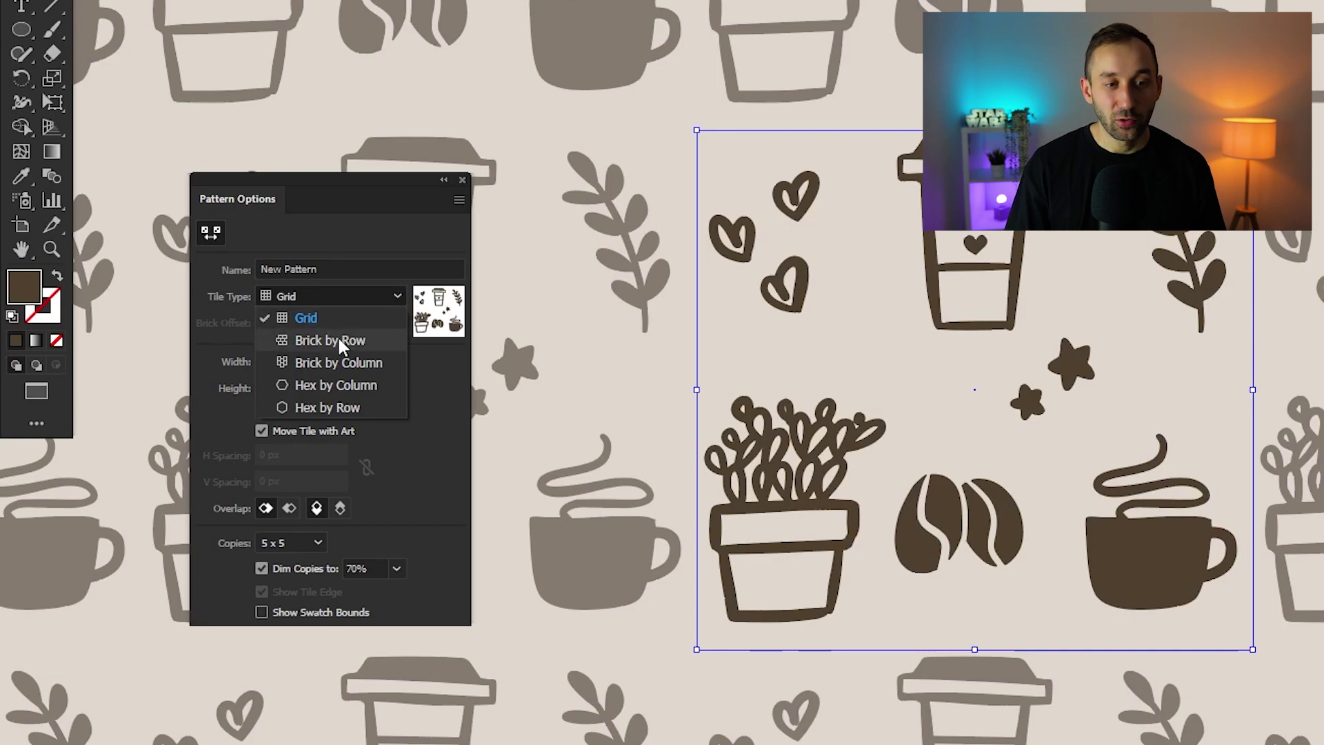
{"action": "left_click", "coordinate": [317, 342]}
{"action": "left_click", "coordinate": [328, 293]}
{"action": "left_click", "coordinate": [318, 360]}
{"action": "left_click", "coordinate": [295, 324]}
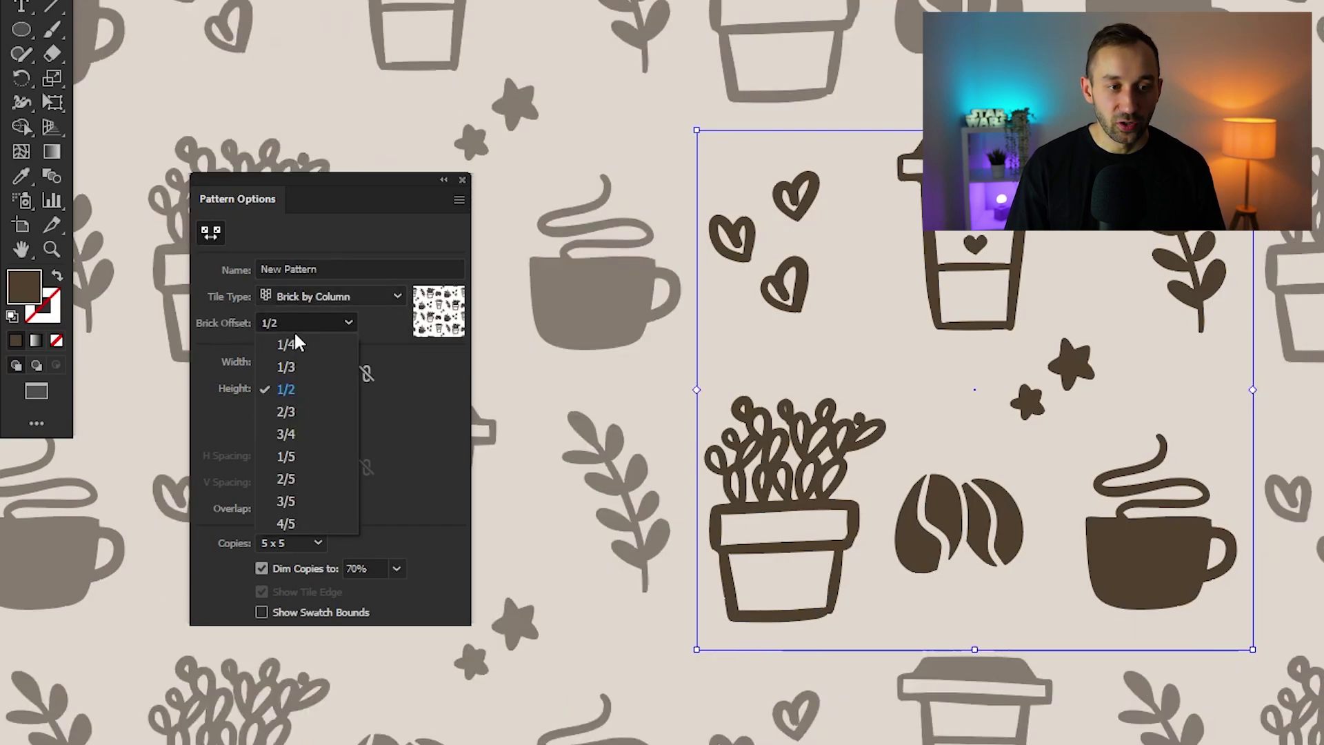
{"action": "left_click", "coordinate": [309, 412]}
{"action": "left_click", "coordinate": [325, 297]}
{"action": "left_click", "coordinate": [333, 314]}
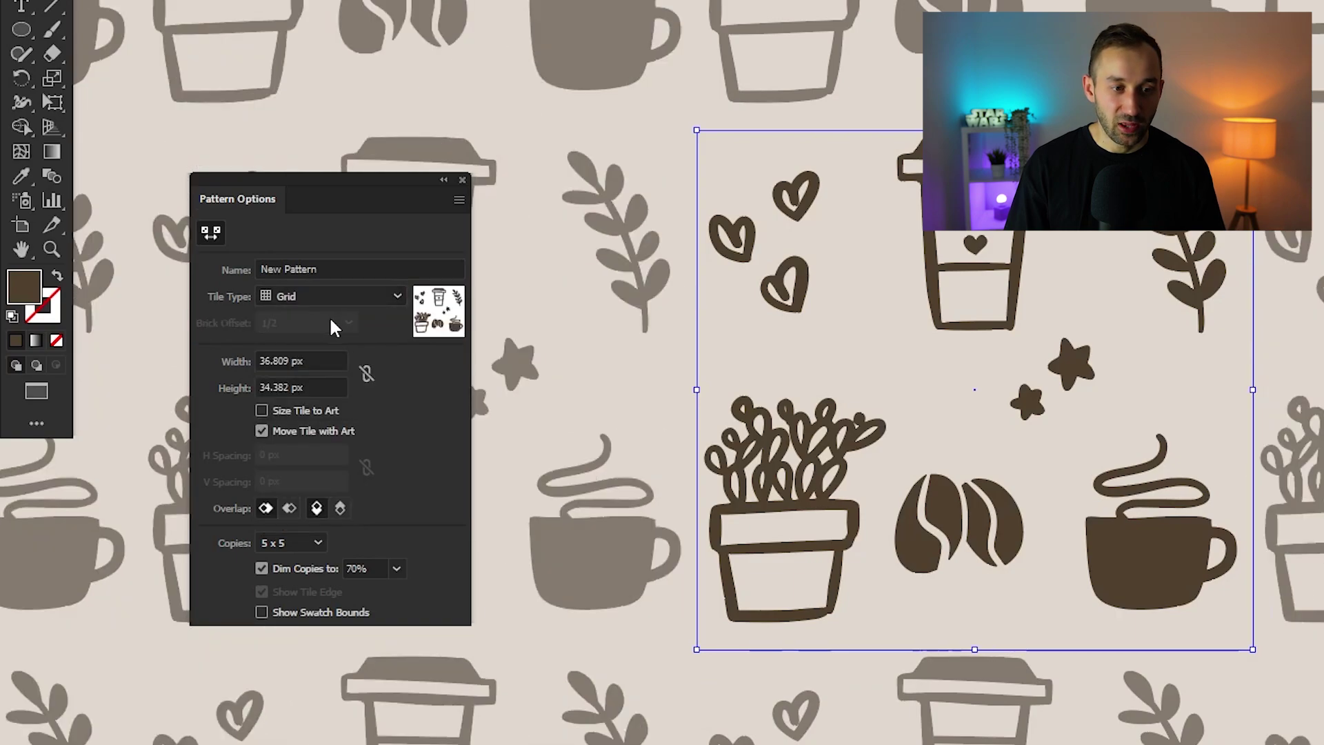
{"action": "left_click", "coordinate": [282, 545]}
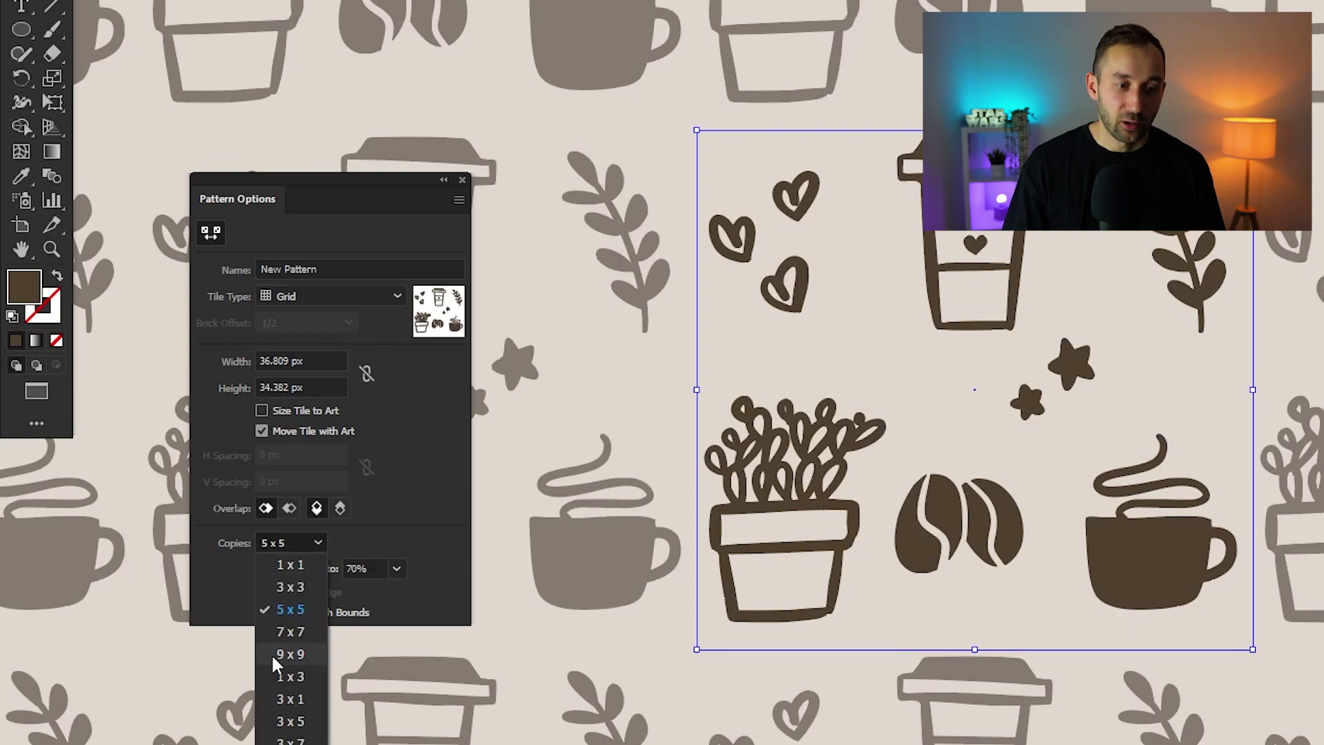
{"action": "key", "text": "Escape"}
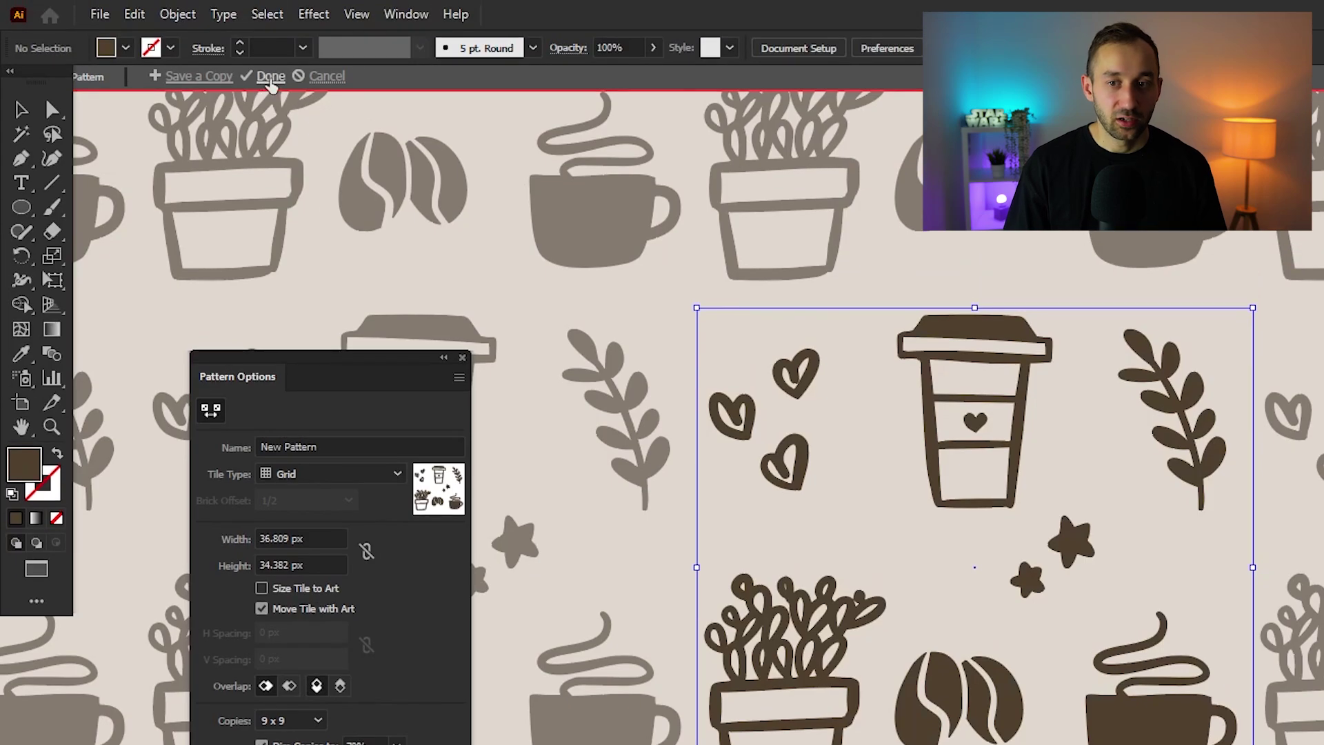
Step: Finish pattern editing and delete the original doodle artwork
{"action": "left_click", "coordinate": [271, 77]}
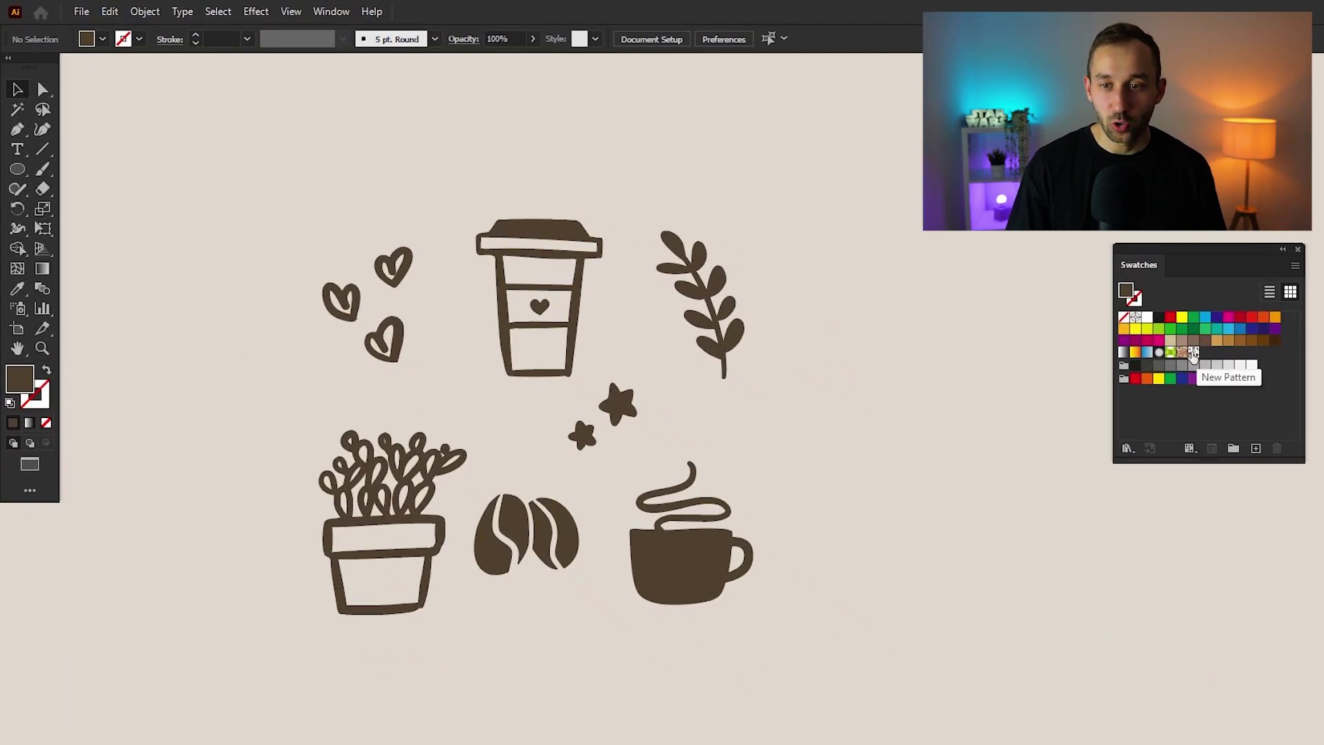
{"action": "left_click_drag", "start_coordinate": [1198, 274], "coordinate": [1194, 261]}
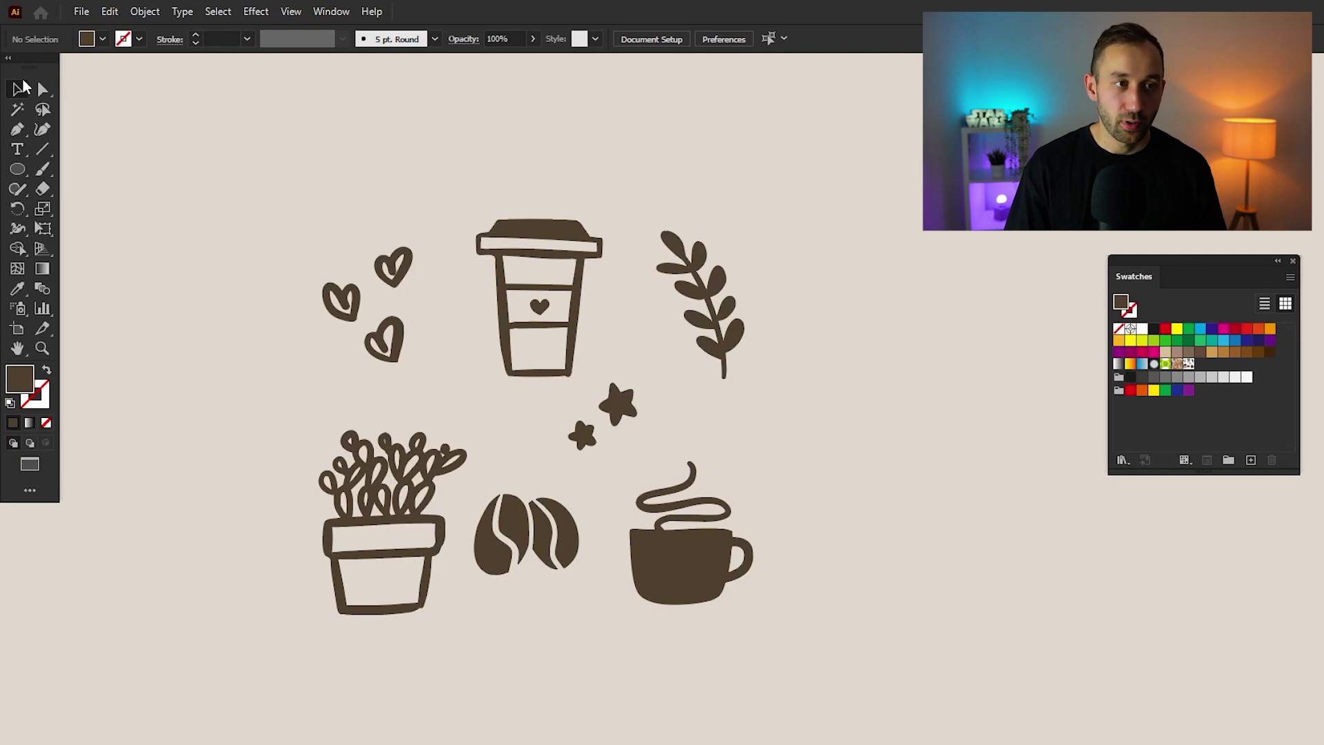
{"action": "key", "text": "ctrl+a"}
{"action": "left_click_drag", "start_coordinate": [754, 418], "coordinate": [669, 412]}
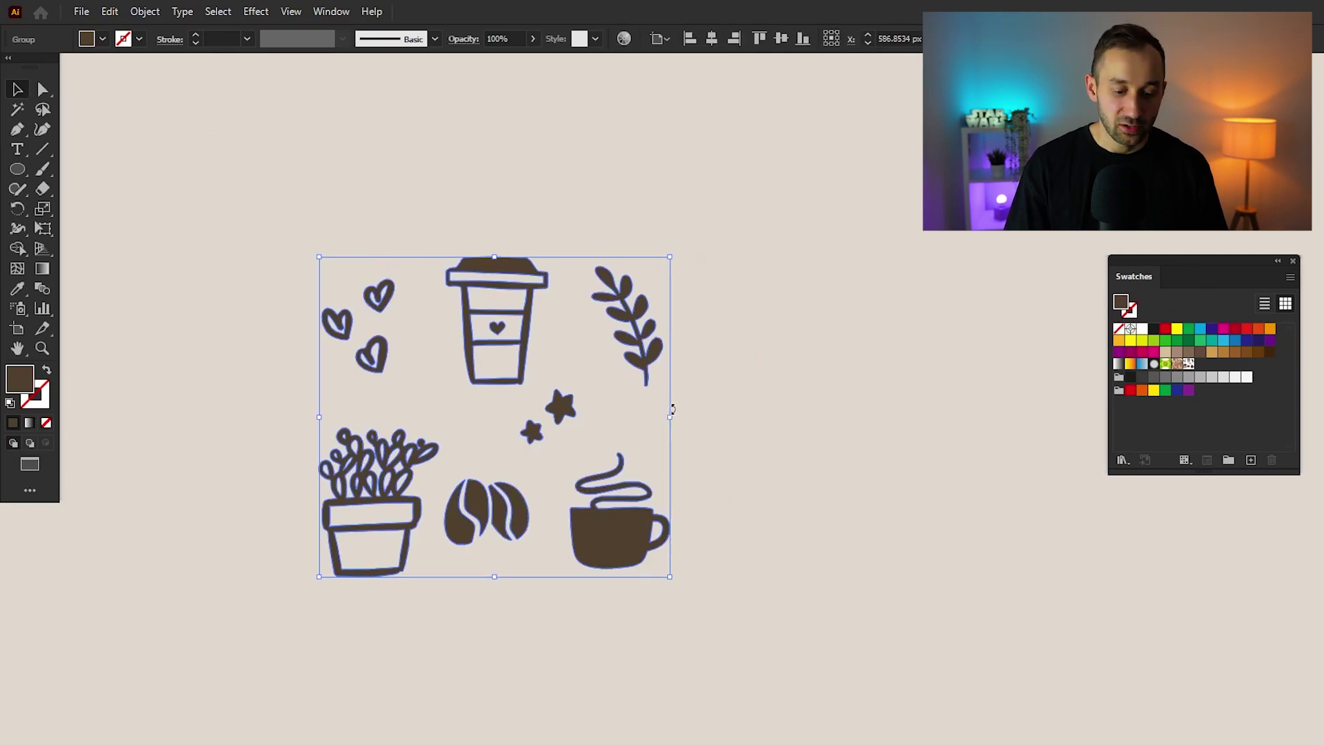
{"action": "key", "text": "Delete"}
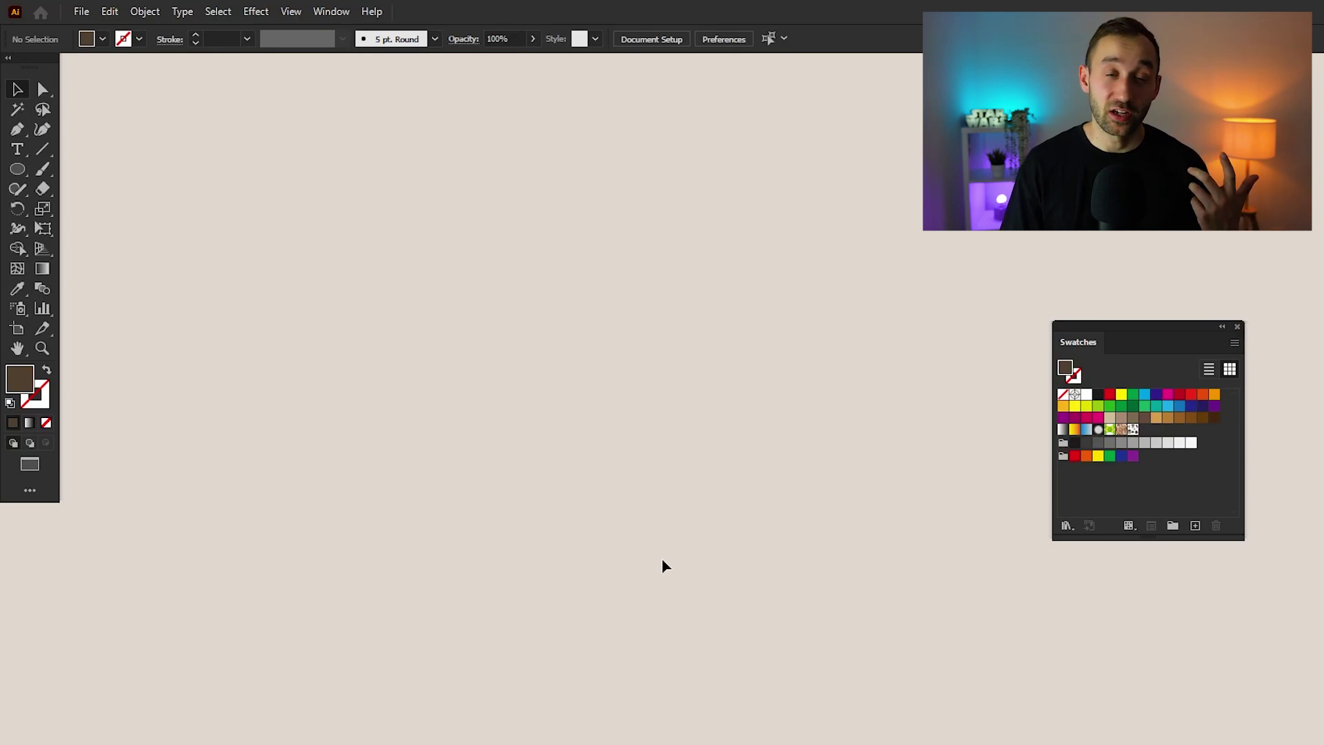
Step: Draw a tall rectangle, nudge it right, and fill it with the New Pattern swatch
{"action": "left_click", "coordinate": [18, 171]}
{"action": "left_click", "coordinate": [104, 174]}
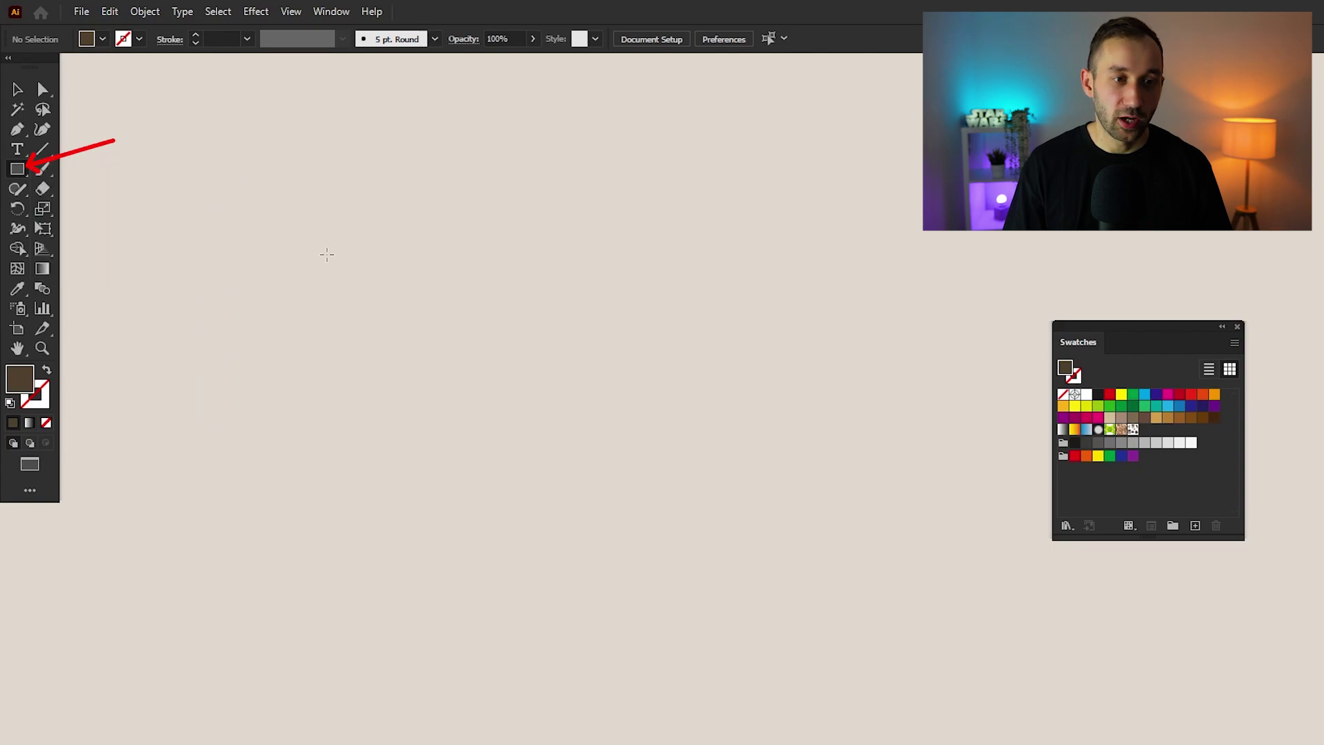
{"action": "left_click_drag", "start_coordinate": [268, 196], "coordinate": [672, 708]}
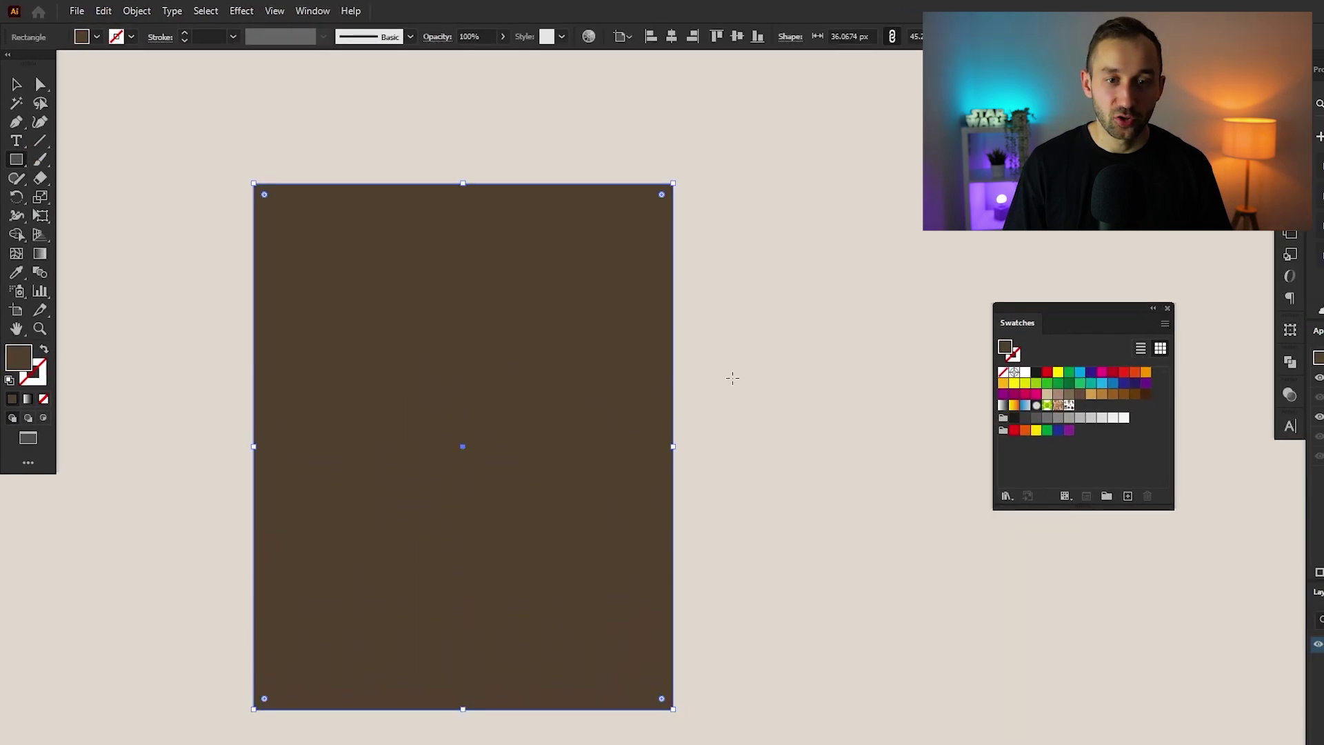
{"action": "left_click", "coordinate": [732, 376]}
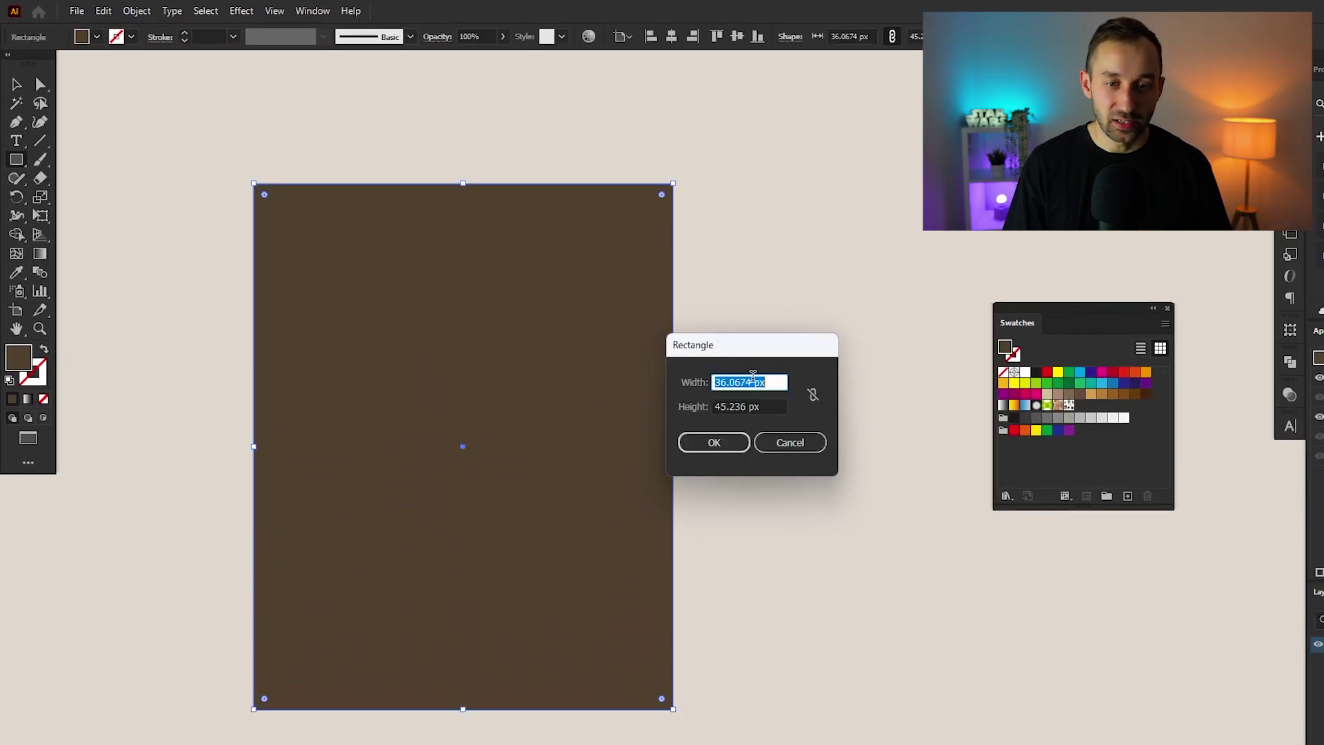
{"action": "left_click", "coordinate": [789, 442]}
{"action": "key", "text": "v"}
{"action": "left_click_drag", "start_coordinate": [355, 286], "coordinate": [455, 305]}
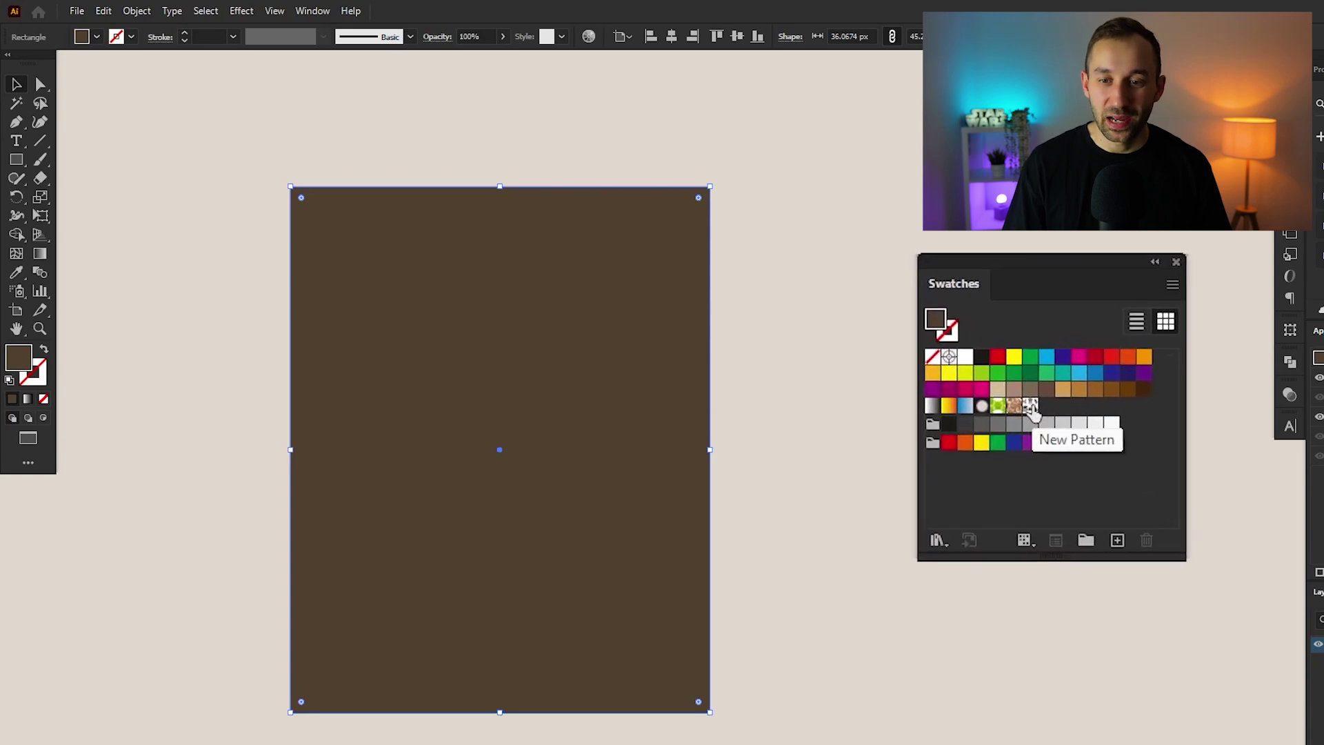
{"action": "left_click", "coordinate": [1030, 408]}
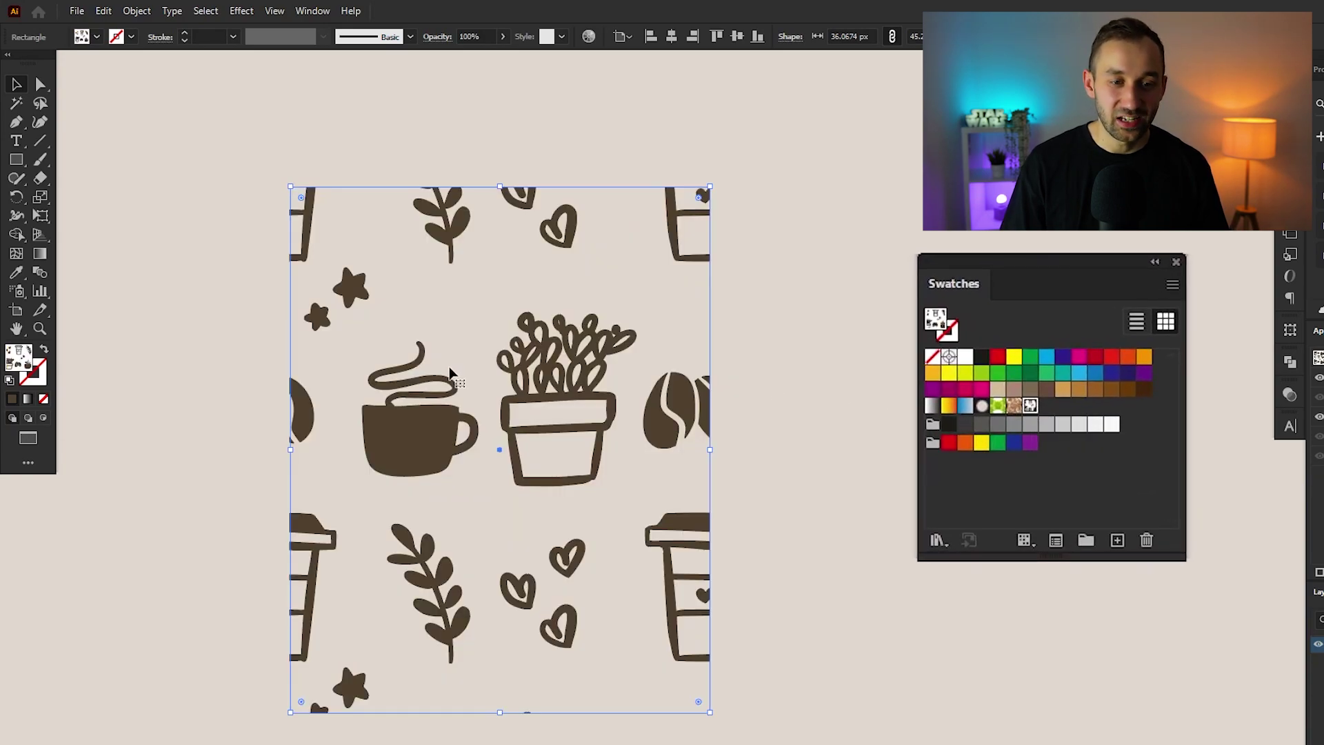
Step: Scale only the rectangle's coffee pattern to 25% uniform, with Transform Objects turned off
{"action": "double_click", "coordinate": [42, 200]}
{"action": "left_click_drag", "start_coordinate": [1007, 318], "coordinate": [848, 293]}
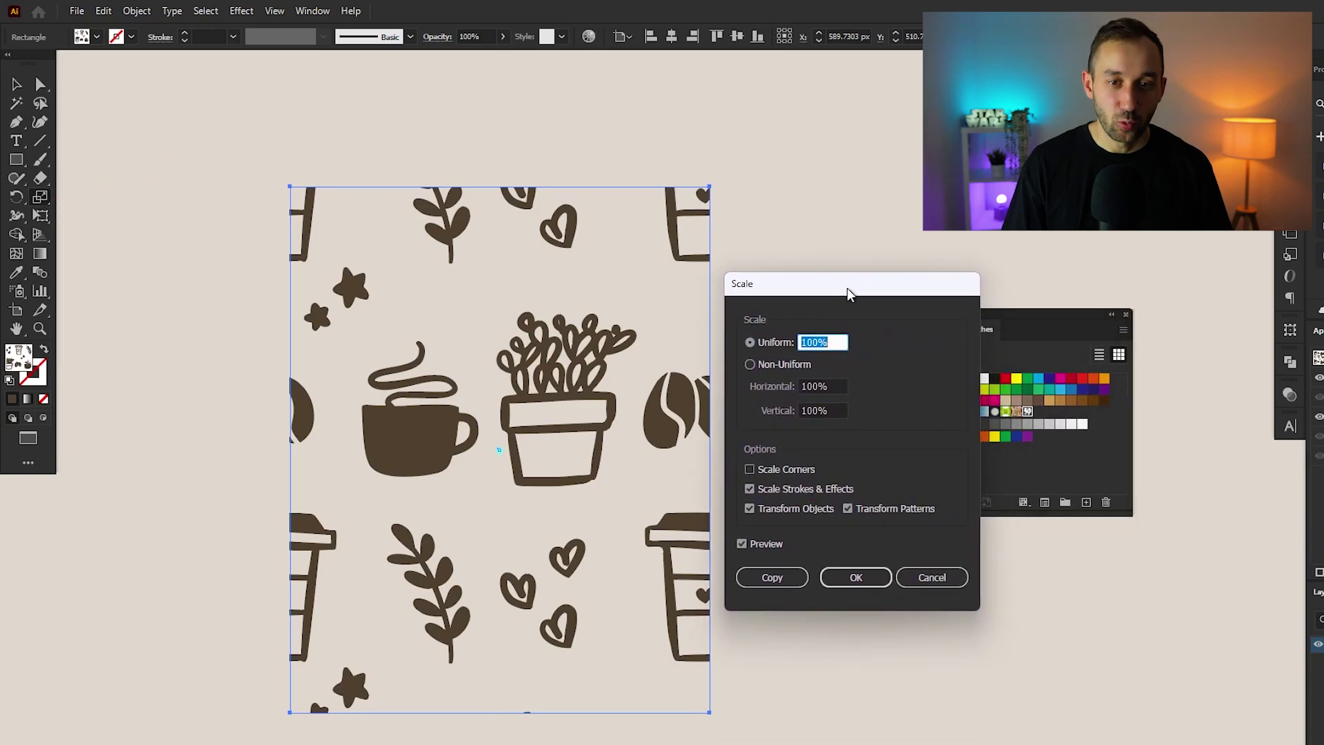
{"action": "left_click", "coordinate": [759, 515]}
{"action": "left_click", "coordinate": [820, 343]}
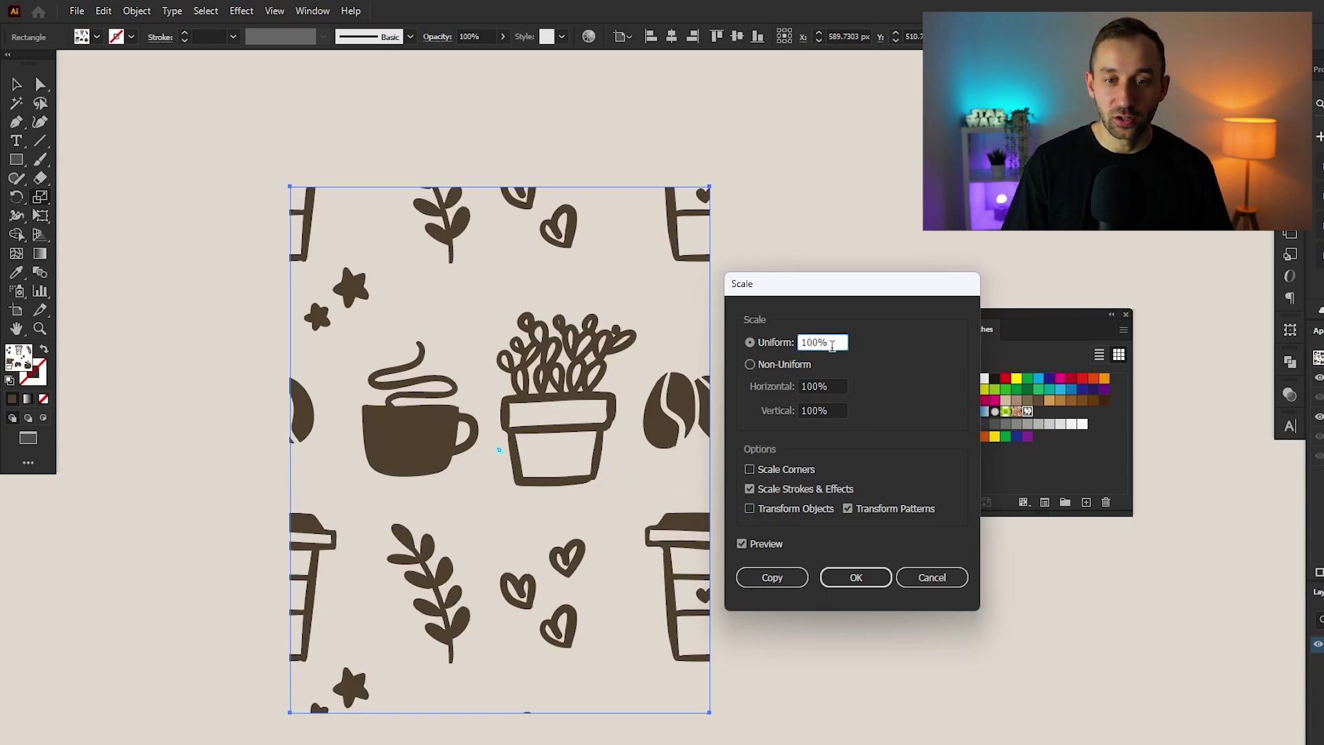
{"action": "key", "text": "Down"}
{"action": "key", "text": "Down"}
{"action": "scroll", "coordinate": [820, 343], "scroll_direction": "down", "scroll_amount": 20}
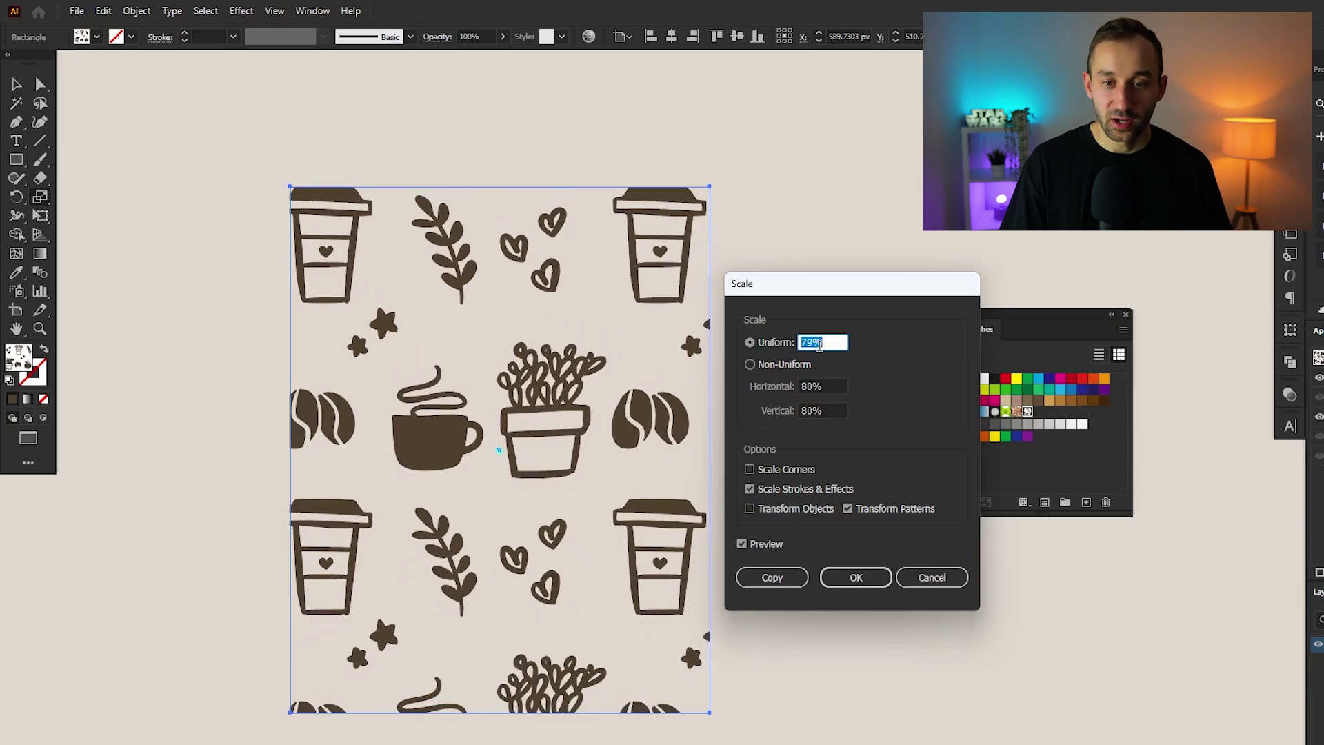
{"action": "scroll", "coordinate": [820, 344], "scroll_direction": "down", "scroll_amount": 20}
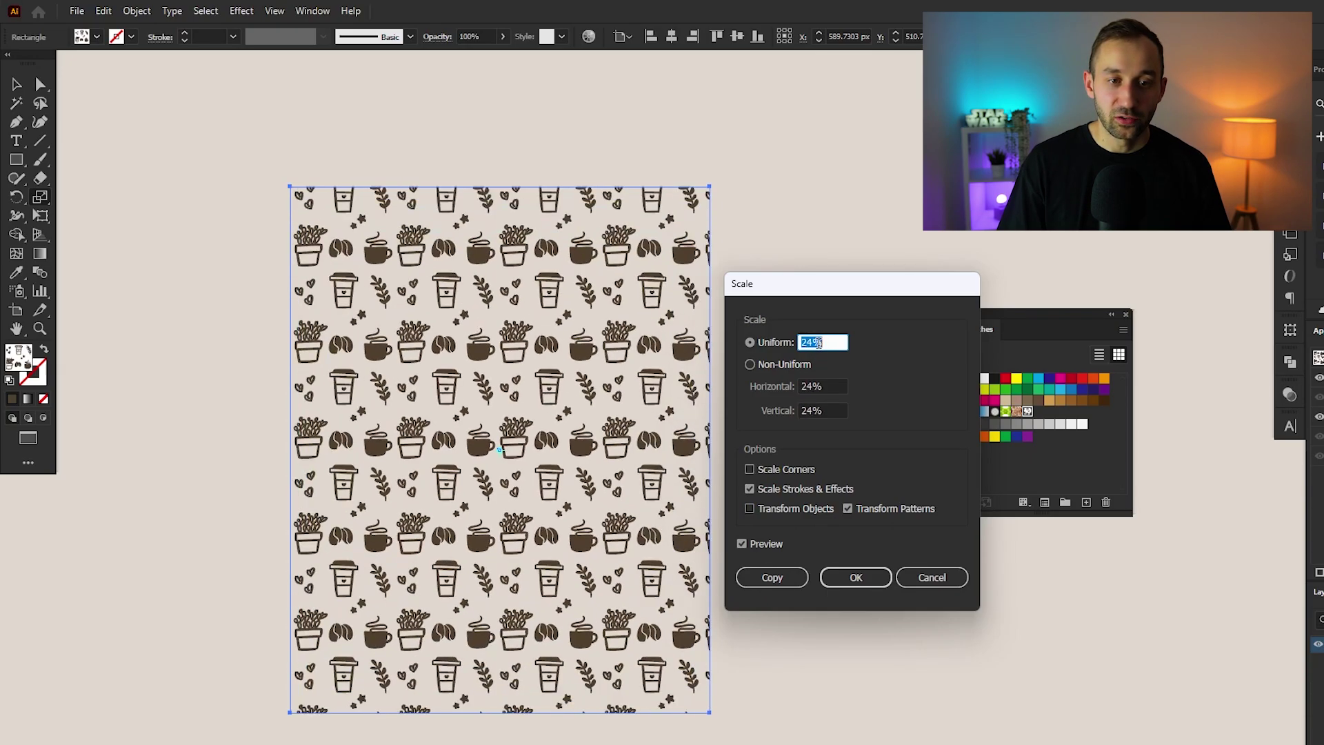
{"action": "scroll", "coordinate": [819, 343], "scroll_direction": "down", "scroll_amount": 1}
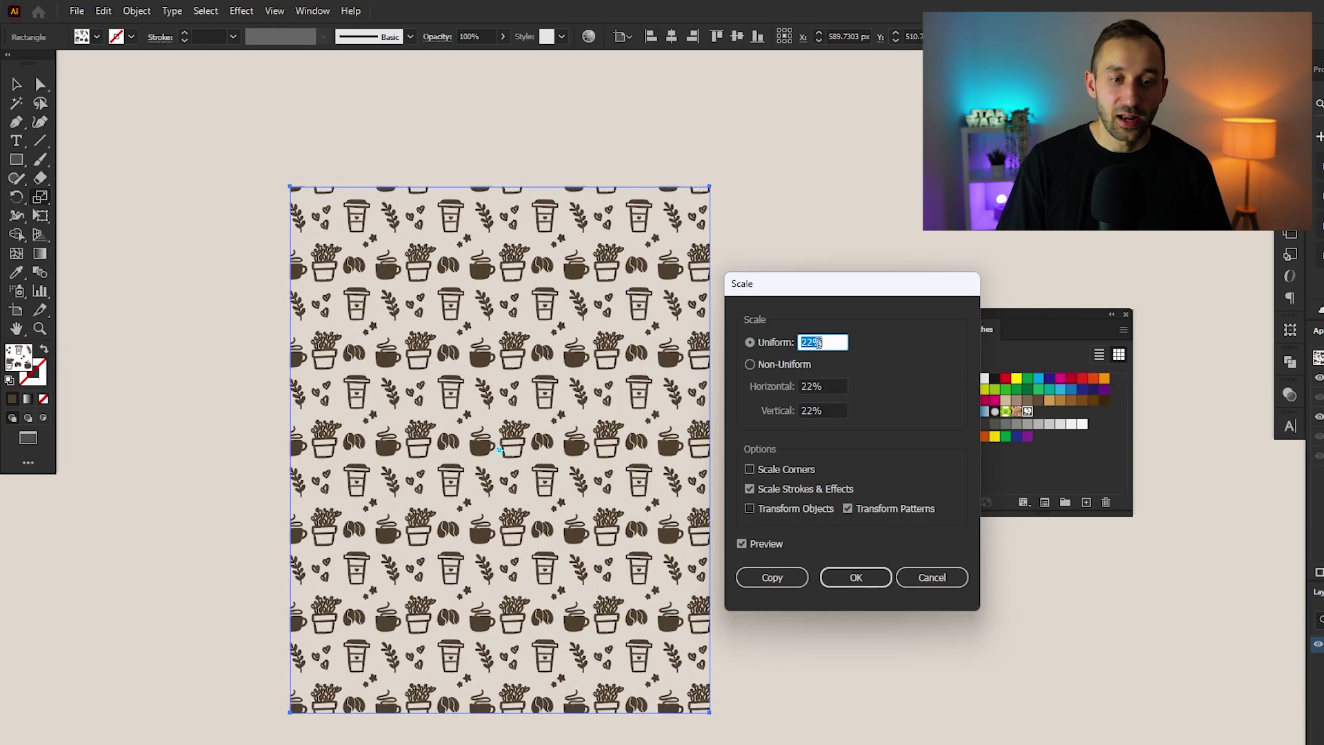
{"action": "scroll", "coordinate": [818, 343], "scroll_direction": "up", "scroll_amount": 2}
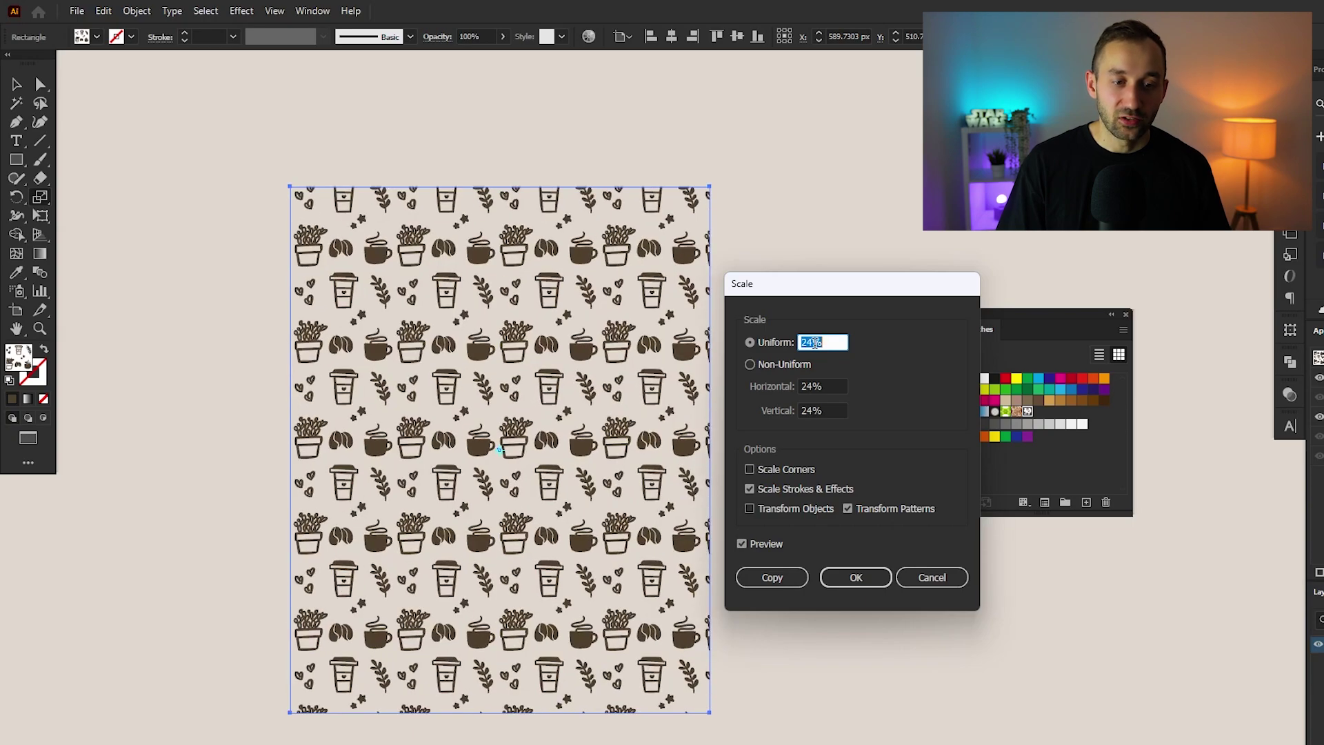
{"action": "scroll", "coordinate": [814, 343], "scroll_direction": "up", "scroll_amount": 1}
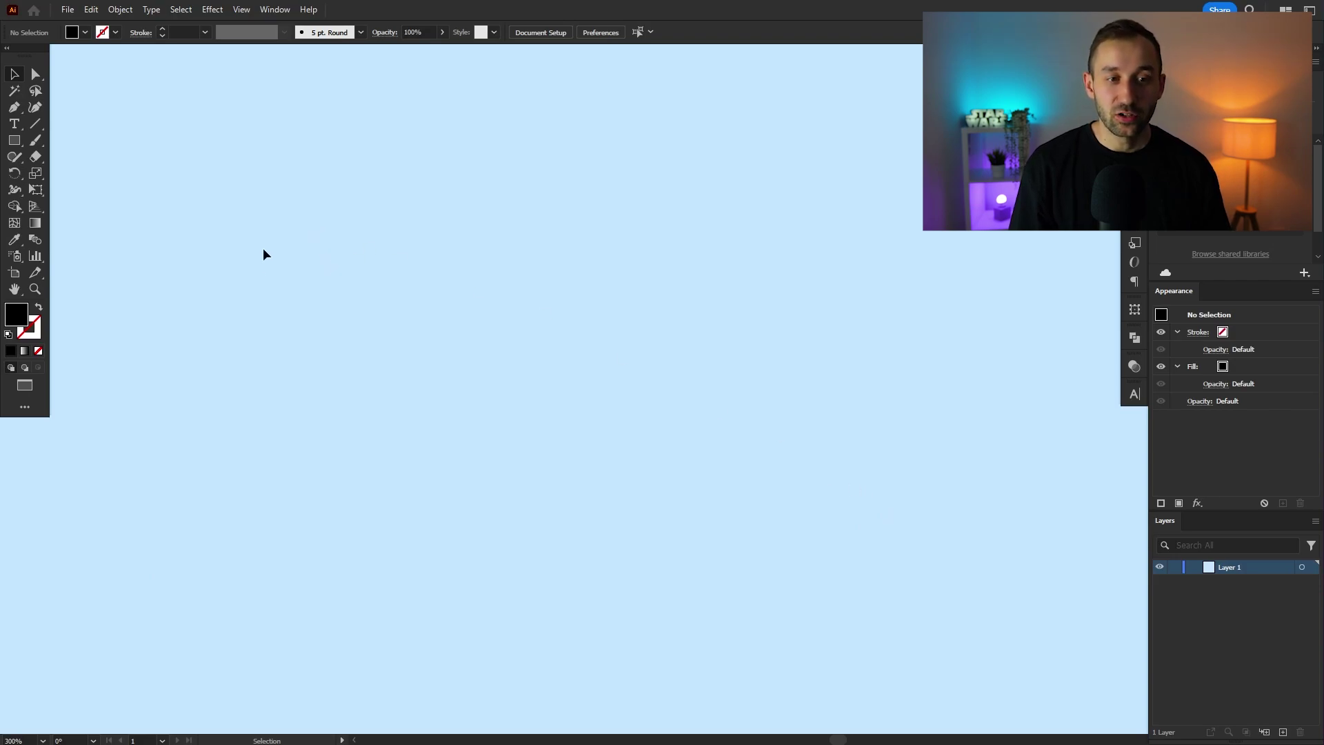
Step: Place Lorem ipsum placeholder text on the blue artboard, enlarge it, and centre it
{"action": "key", "text": "t"}
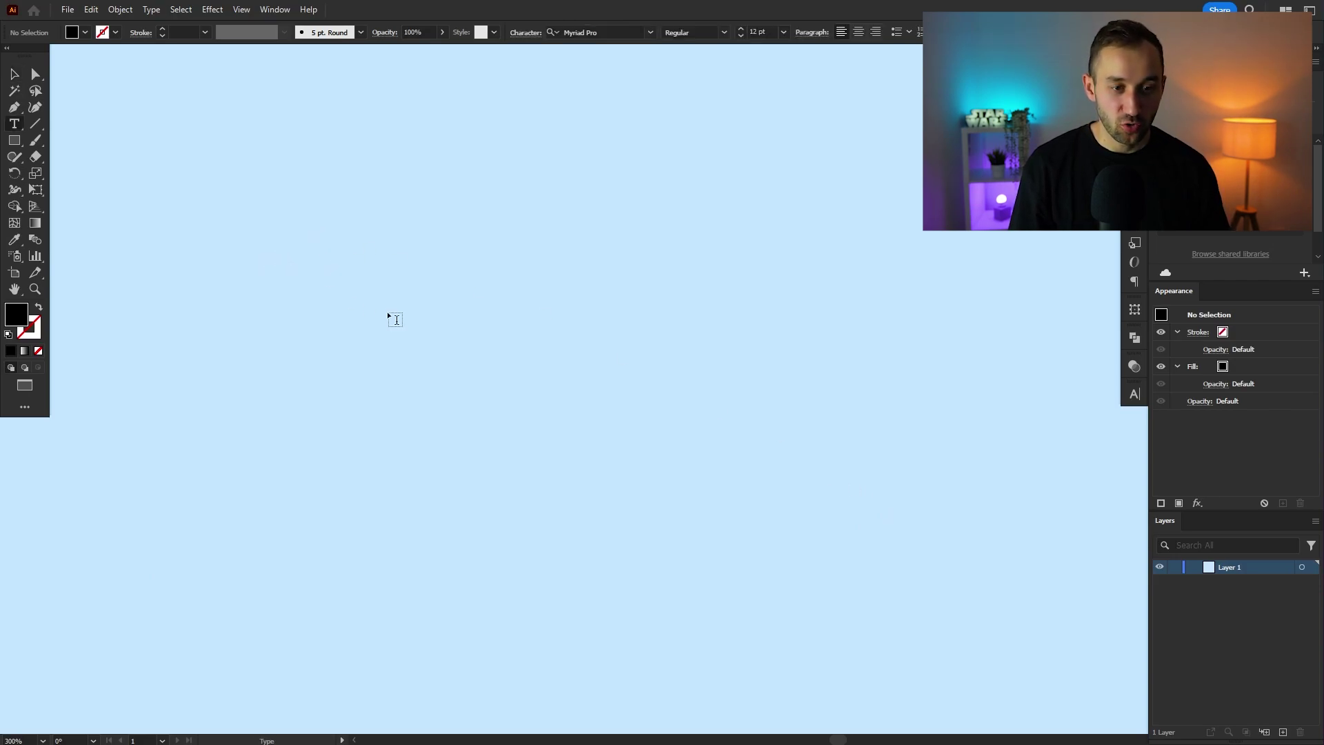
{"action": "left_click", "coordinate": [332, 347]}
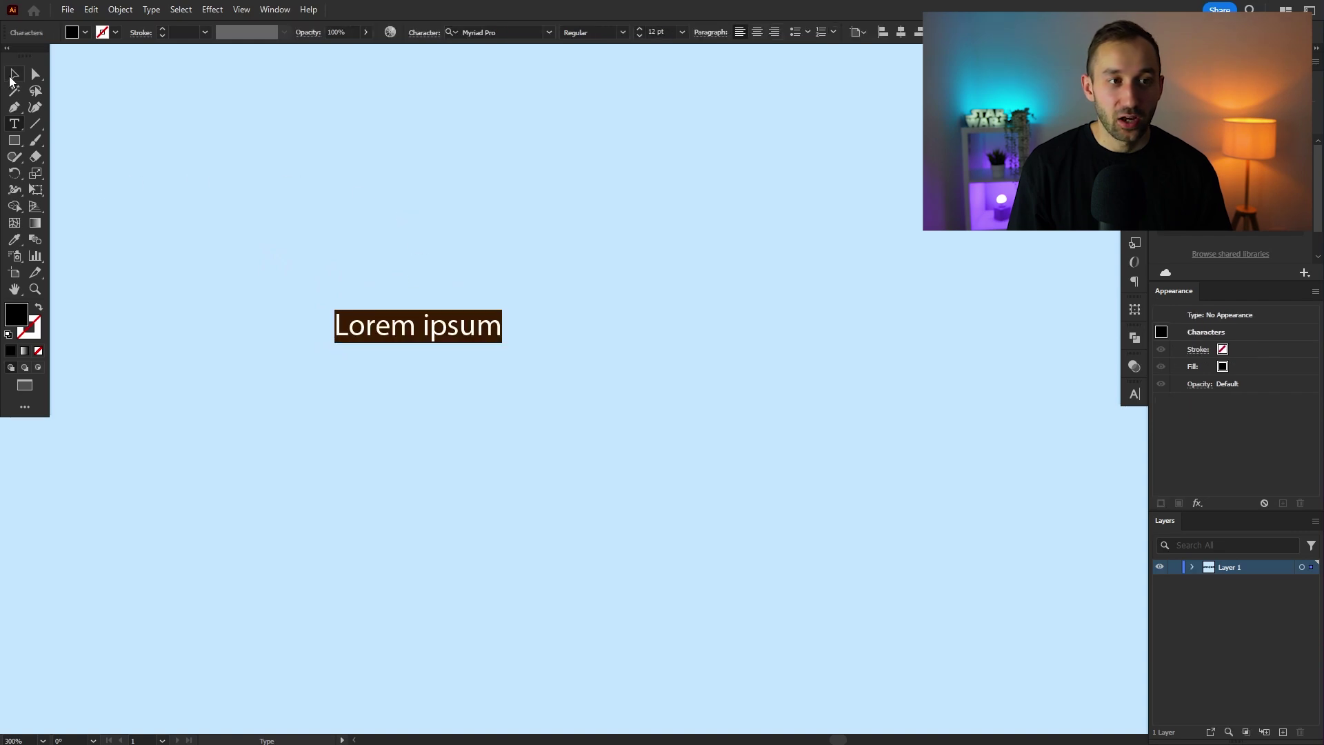
{"action": "key", "text": "Escape"}
{"action": "left_click_drag", "start_coordinate": [507, 325], "coordinate": [870, 303]}
{"action": "left_click_drag", "start_coordinate": [779, 308], "coordinate": [680, 275]}
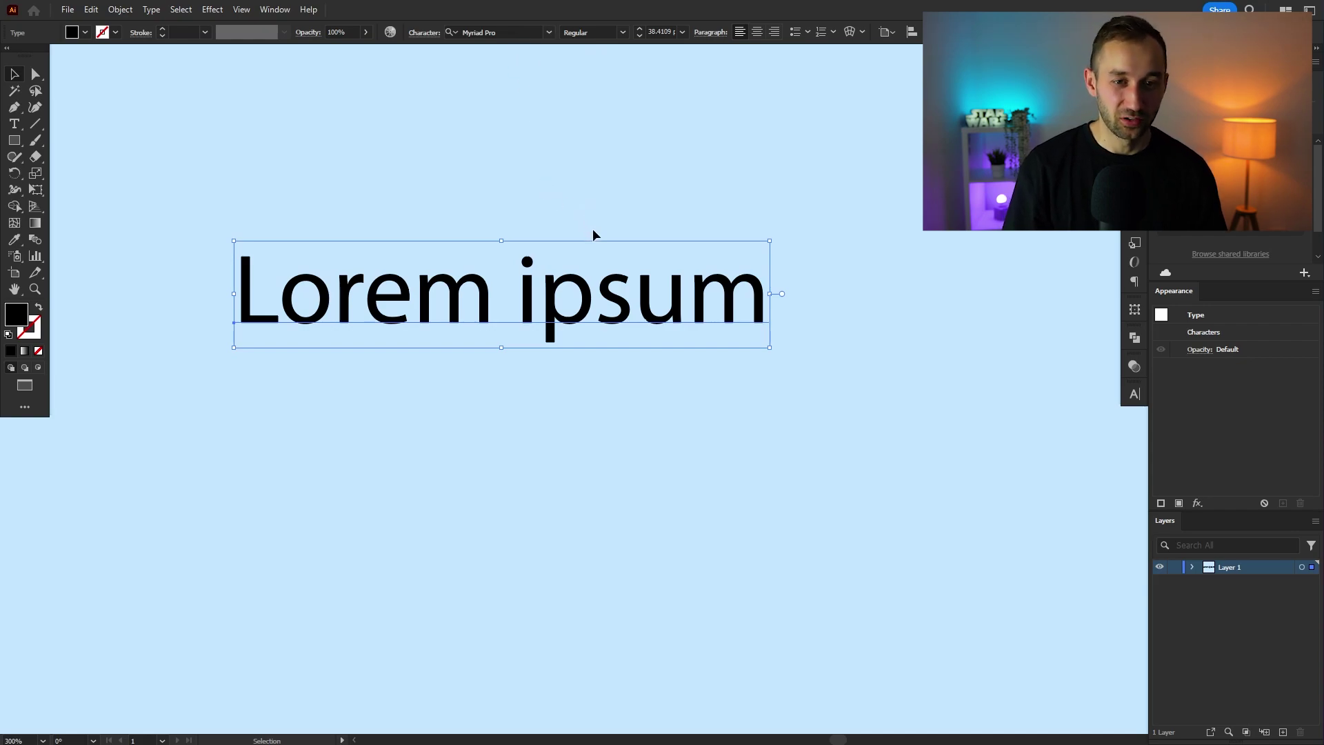
{"action": "mouse_move", "coordinate": [605, 295]}
{"action": "left_mouse_down"}
{"action": "mouse_move", "coordinate": [629, 307]}
{"action": "mouse_move", "coordinate": [602, 319]}
{"action": "left_mouse_up"}
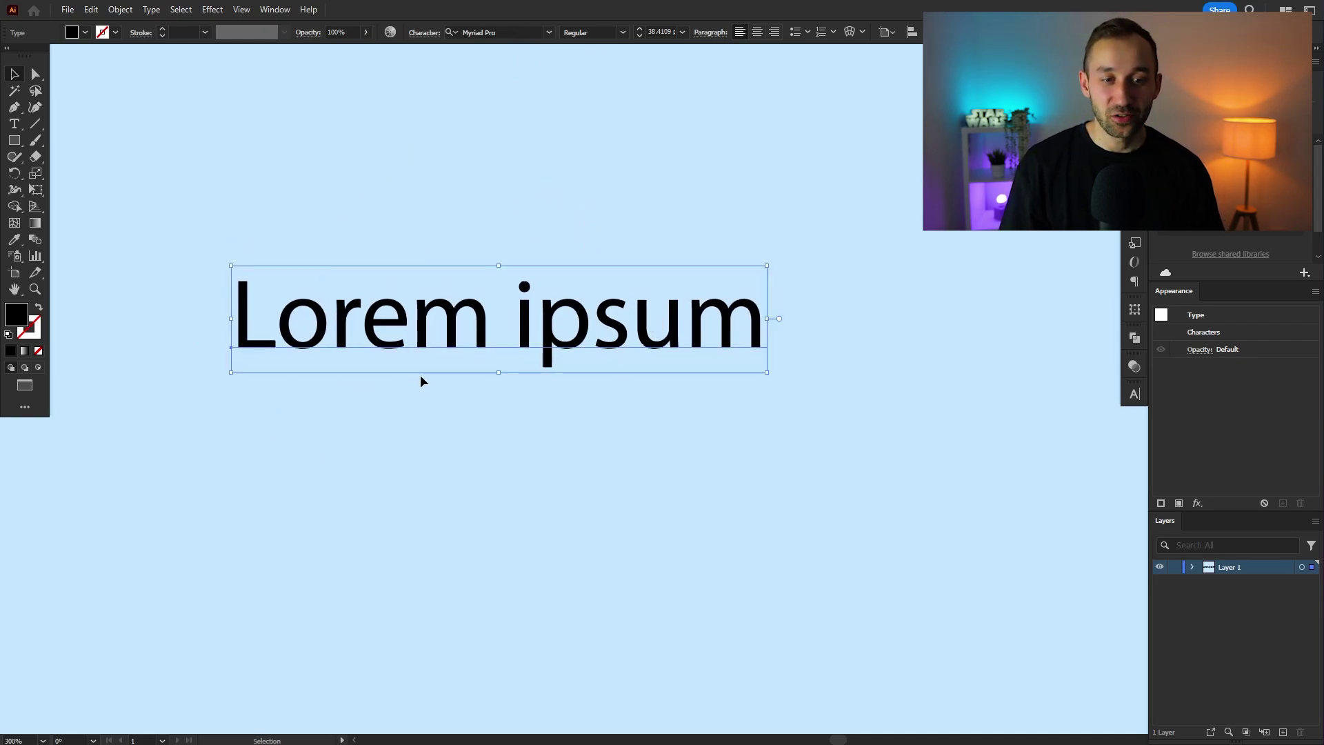
Step: Open the Character Styles panel and the Normal Character Style's options dialog
{"action": "left_click", "coordinate": [274, 10]}
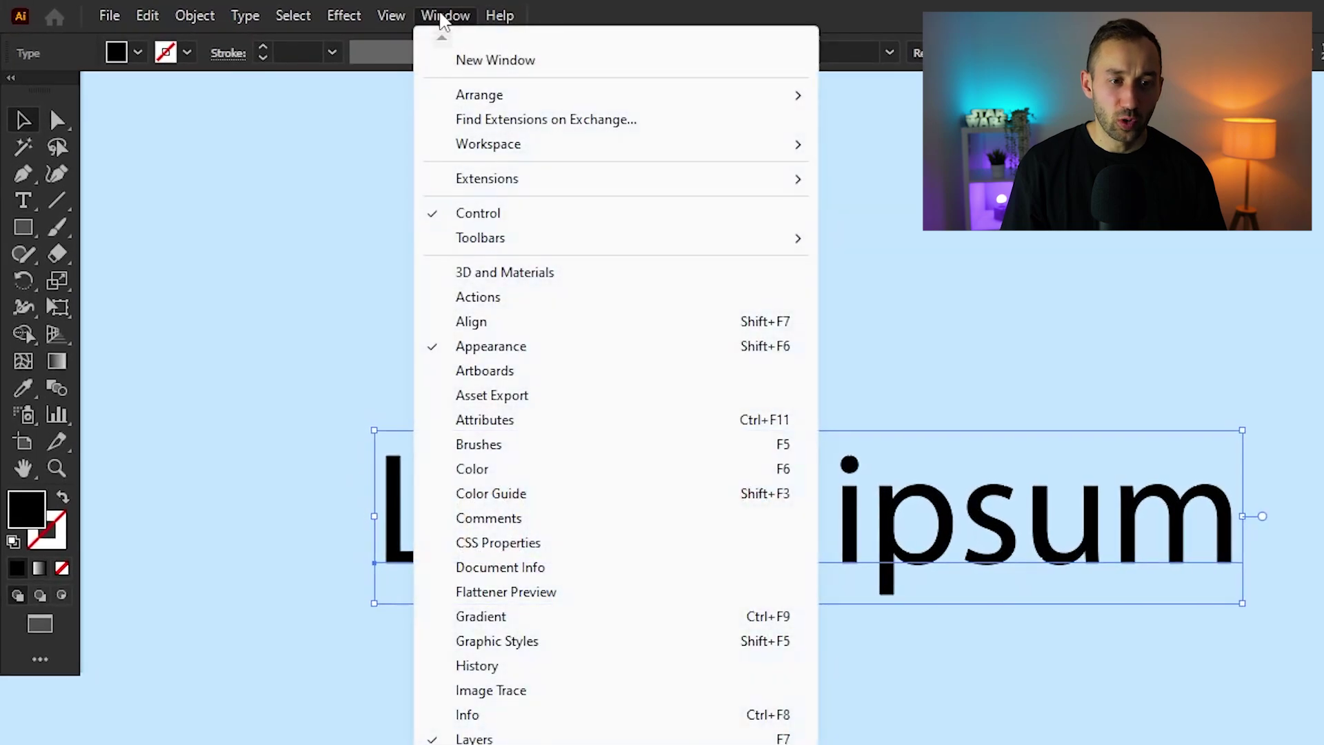
{"action": "scroll", "coordinate": [668, 656], "scroll_direction": "down", "scroll_amount": 2}
{"action": "mouse_move", "coordinate": [505, 635]}
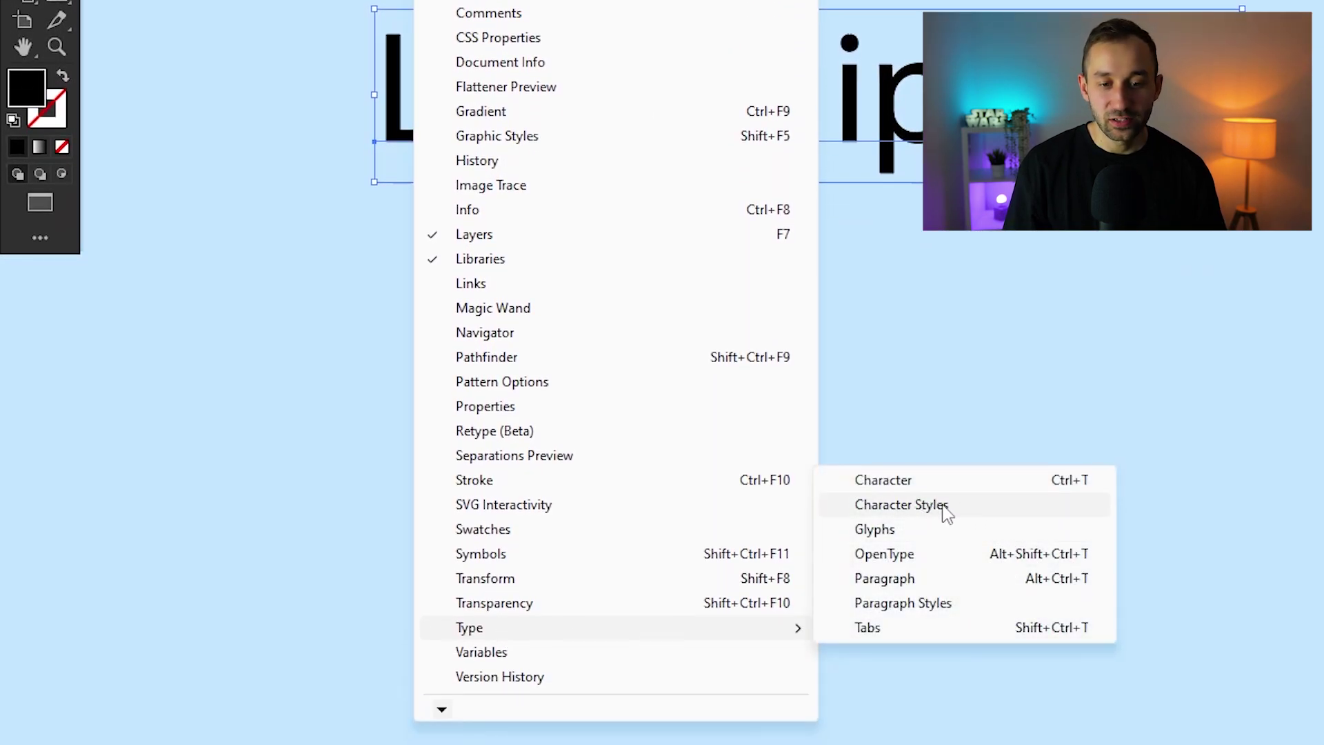
{"action": "left_click", "coordinate": [946, 512]}
{"action": "left_click_drag", "start_coordinate": [1163, 74], "coordinate": [892, 211]}
{"action": "left_click", "coordinate": [1057, 216]}
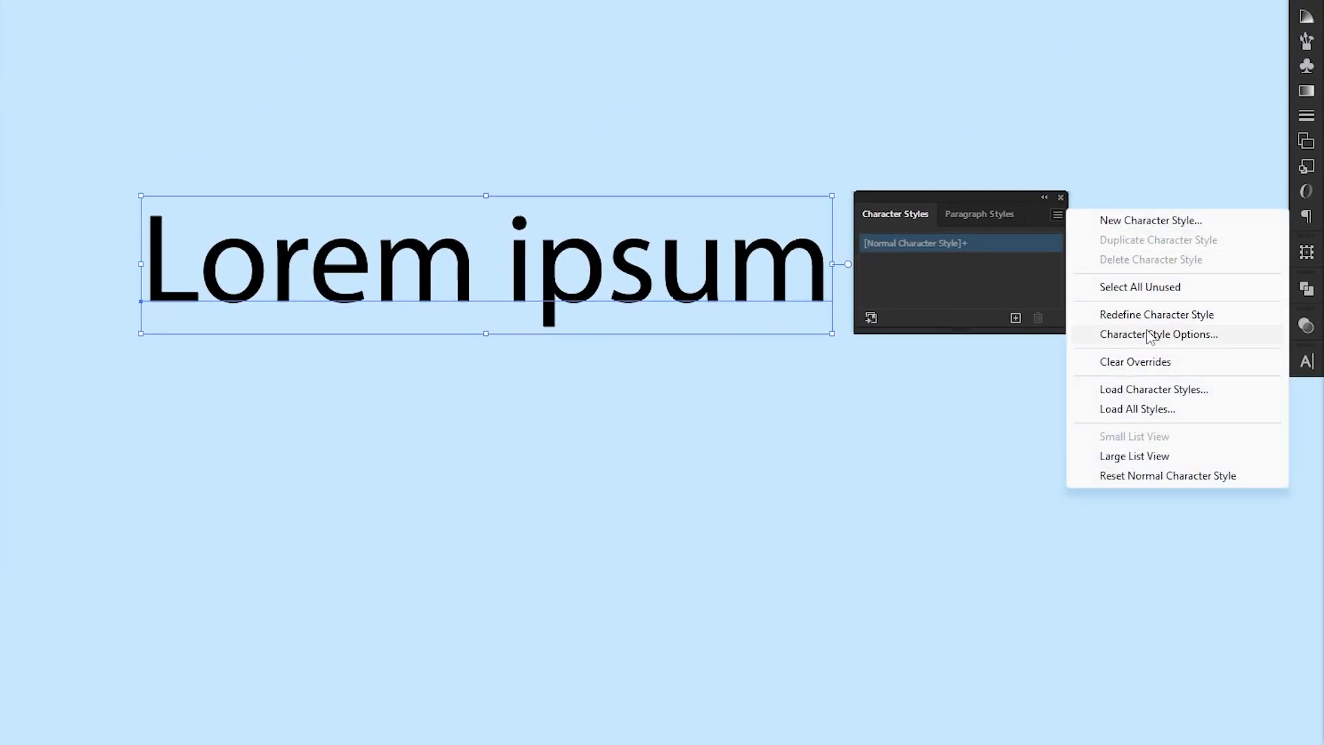
{"action": "left_click", "coordinate": [1180, 338]}
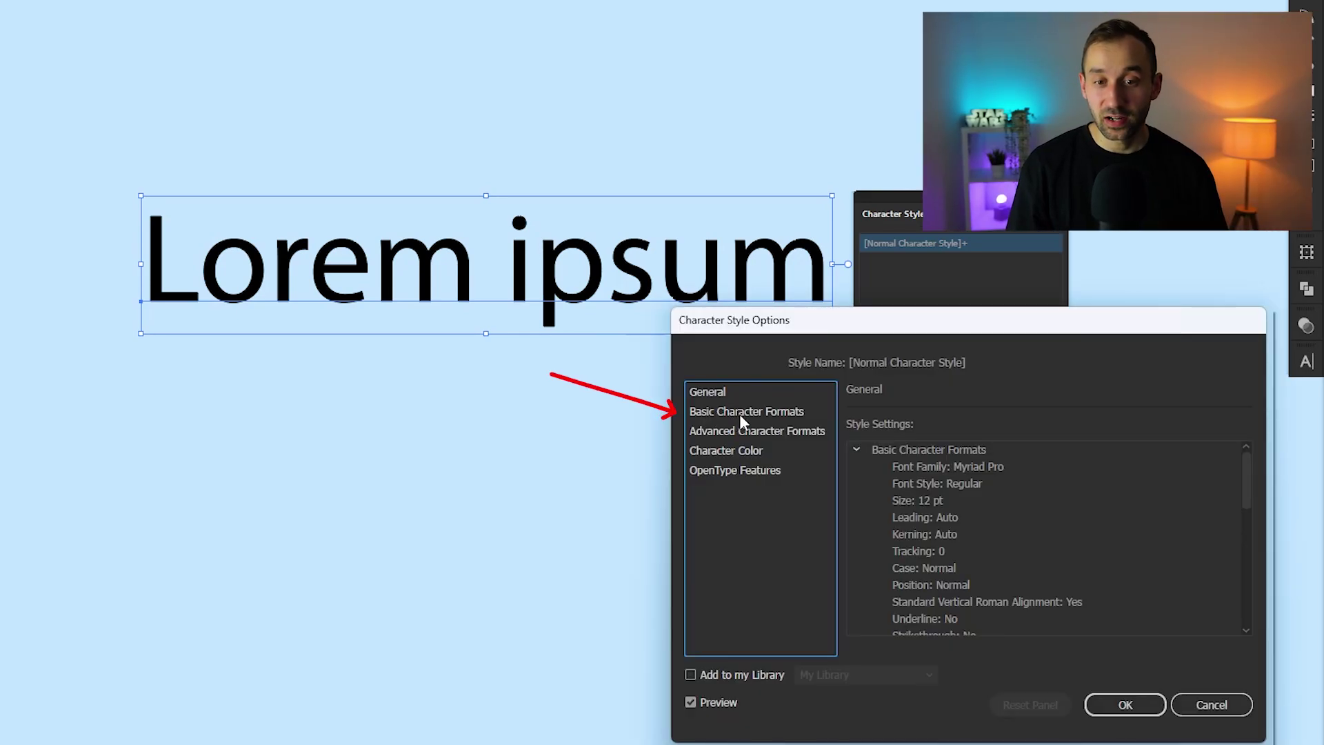
Step: Set the Normal Character Style's basic formats to Berringer Aged at 30 pt
{"action": "left_click", "coordinate": [741, 413]}
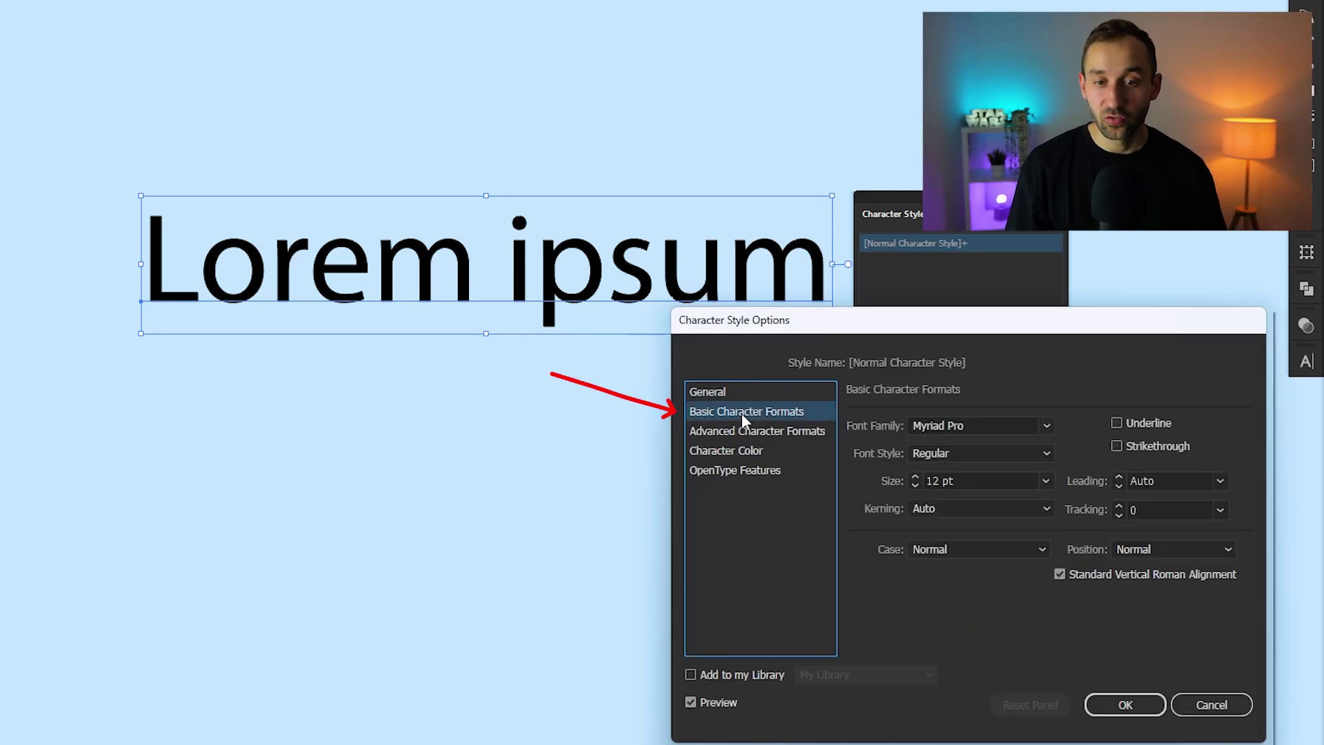
{"action": "left_click", "coordinate": [990, 425]}
{"action": "type", "text": "Berringer"}
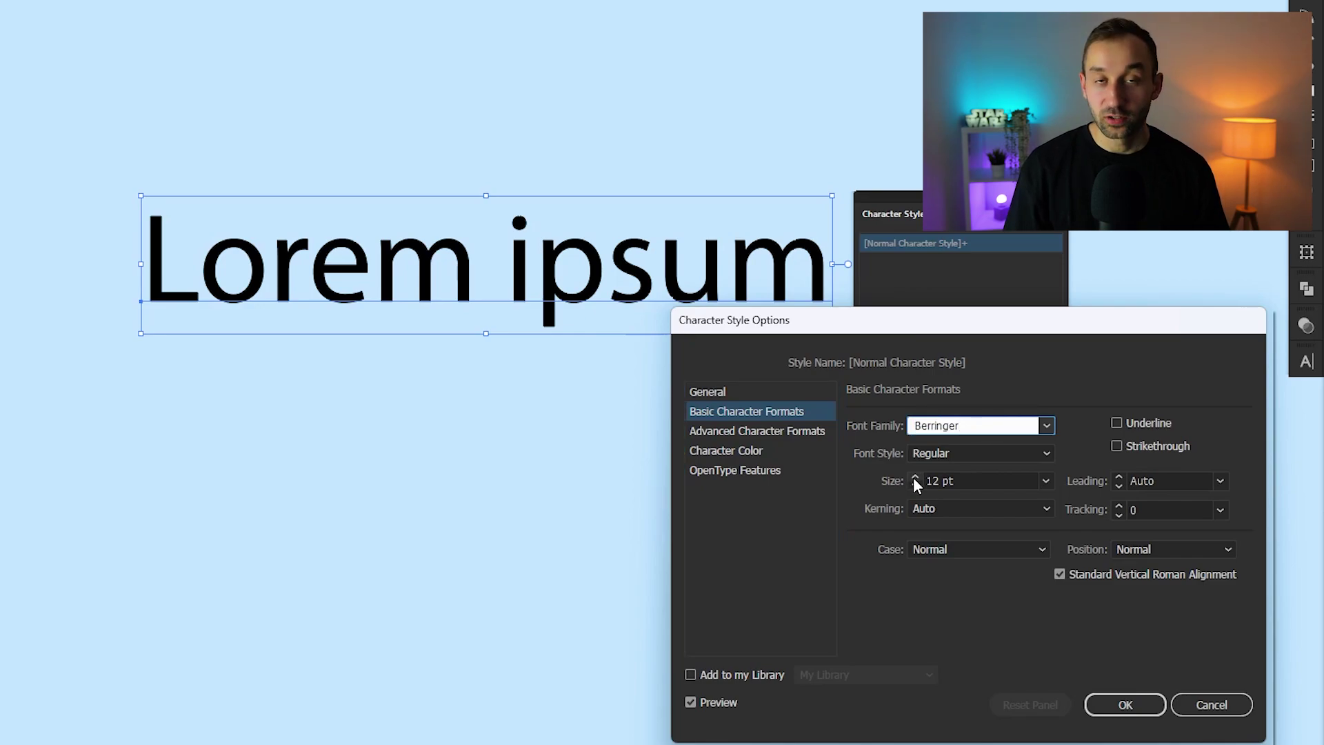
{"action": "key", "text": "Tab"}
{"action": "key", "text": "Tab"}
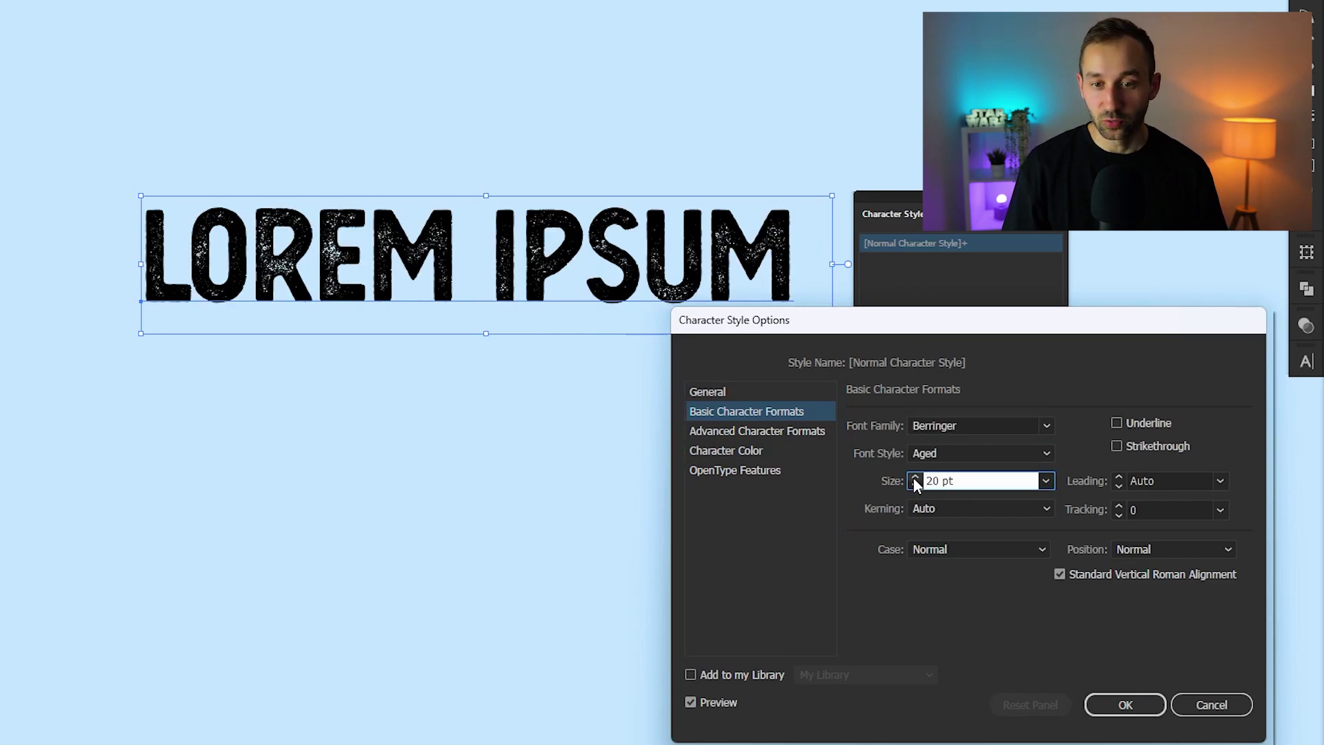
{"action": "type", "text": "30"}
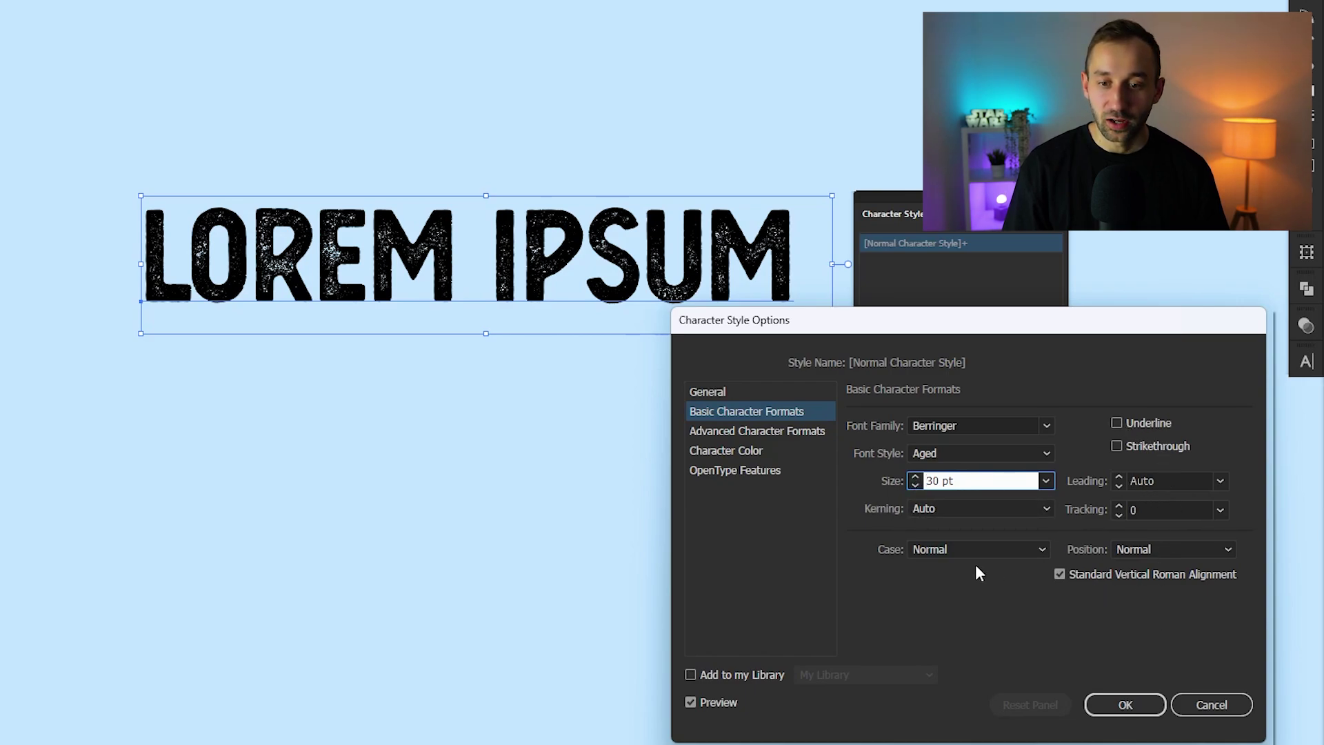
{"action": "left_click_drag", "start_coordinate": [871, 328], "coordinate": [743, 320]}
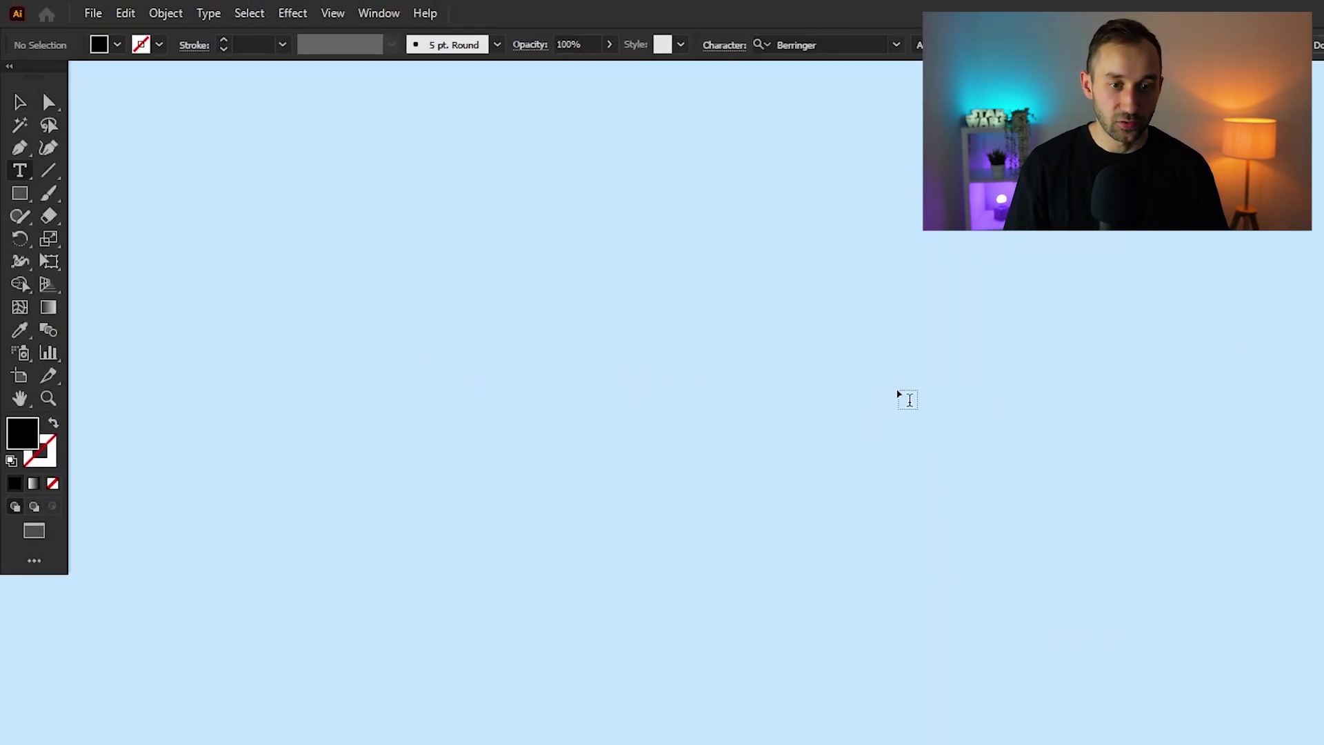
{"action": "left_click", "coordinate": [524, 392]}
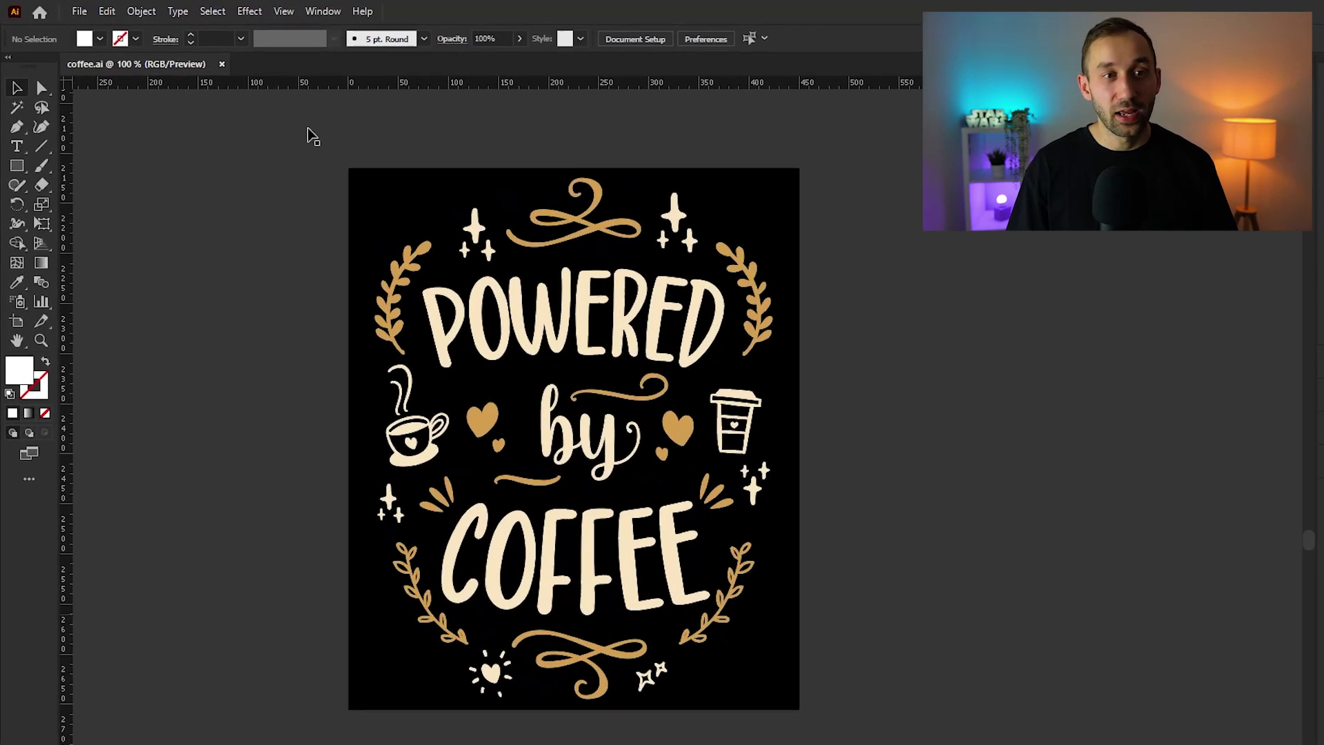
Step: Open coffee.ai:2 as a second window of the coffee.ai document
{"action": "left_click", "coordinate": [360, 13]}
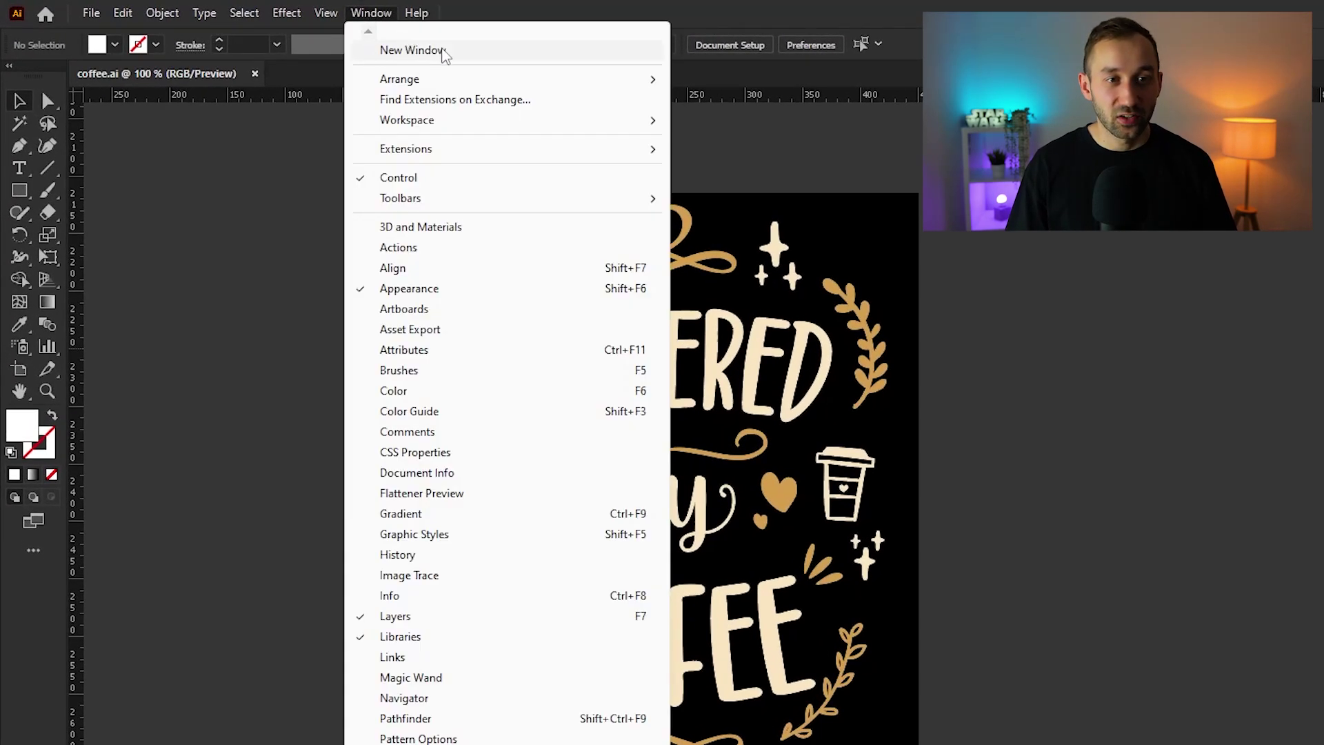
{"action": "left_click", "coordinate": [482, 51]}
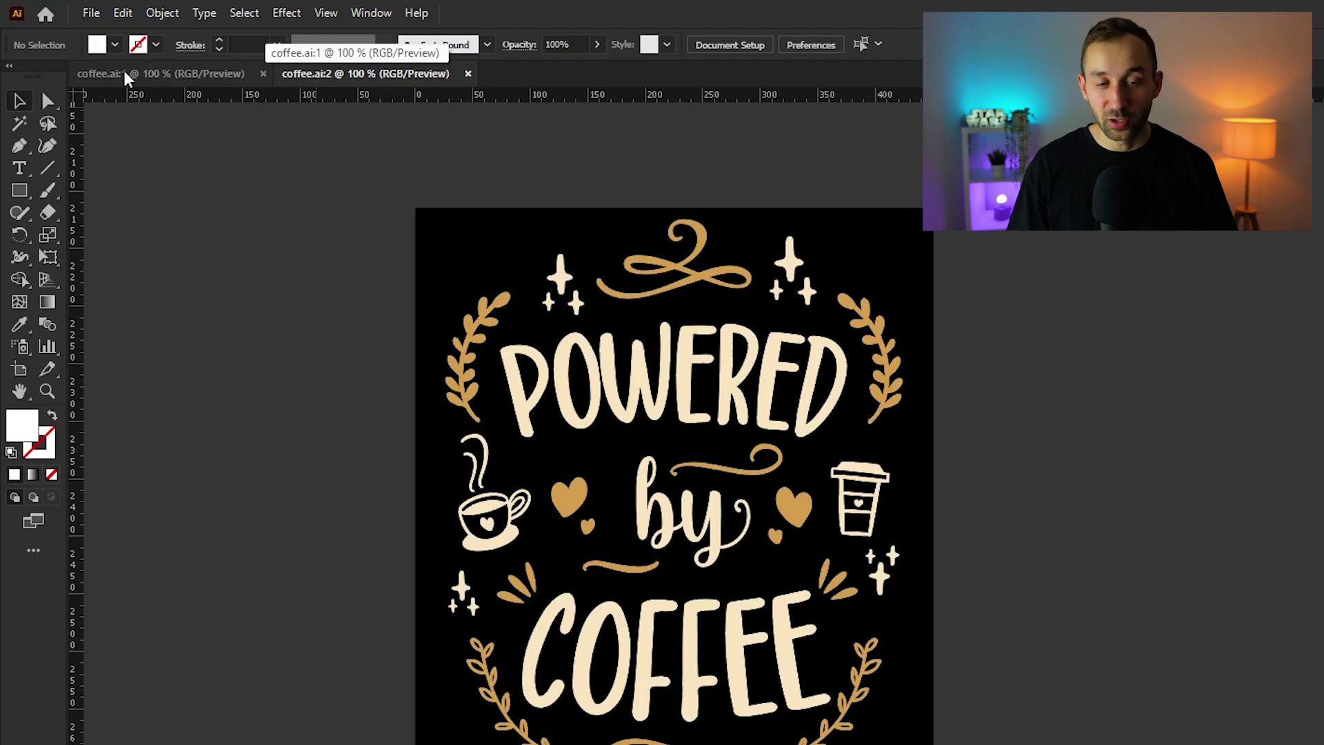
{"action": "left_click", "coordinate": [371, 13]}
{"action": "mouse_move", "coordinate": [407, 85]}
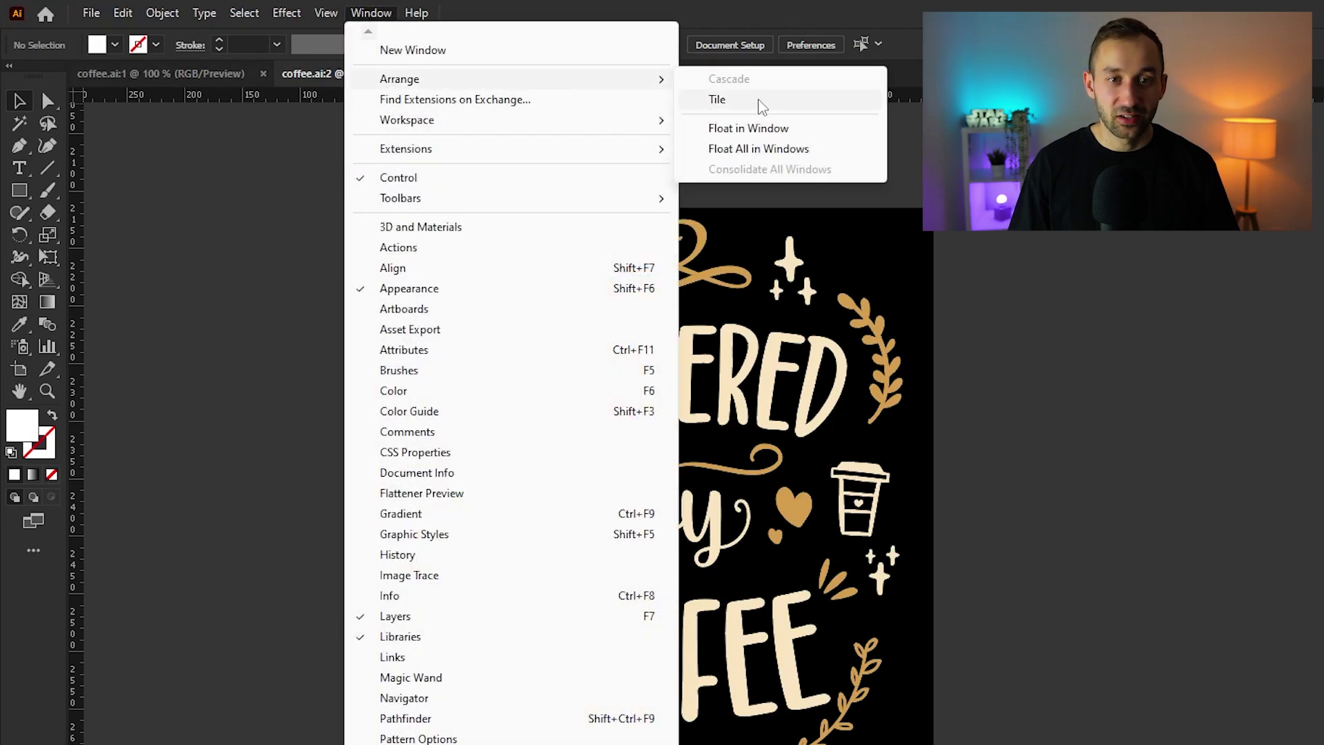
Step: Tile the two coffee.ai windows side by side and fit the artboard in the right one
{"action": "left_click", "coordinate": [762, 104]}
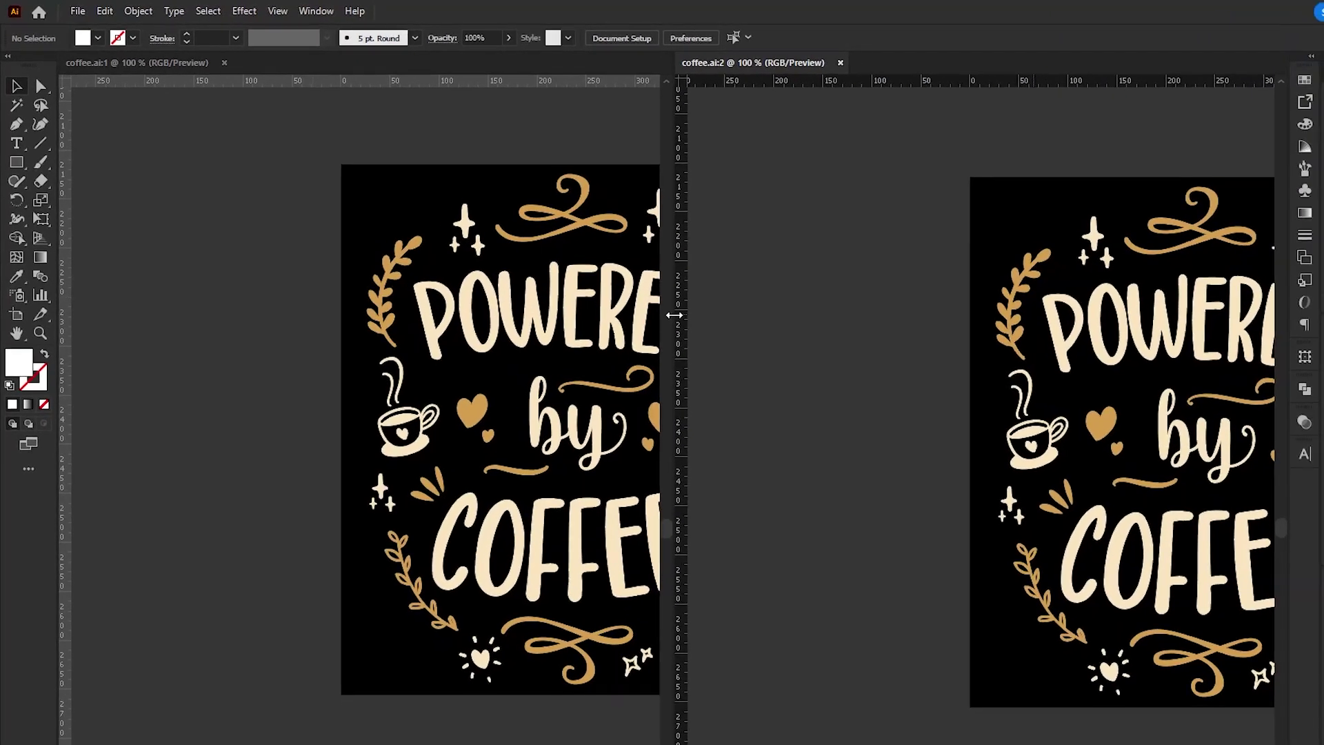
{"action": "left_click_drag", "start_coordinate": [674, 315], "coordinate": [906, 314]}
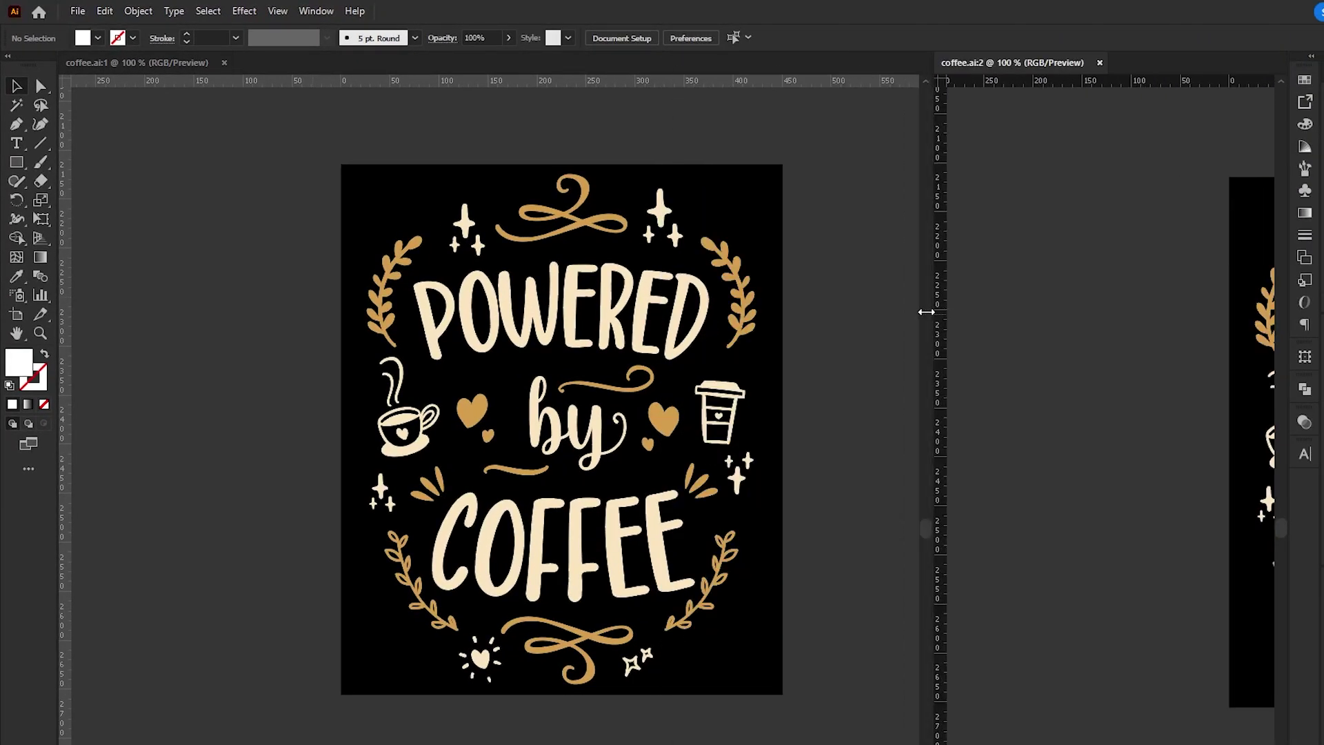
{"action": "left_click_drag", "start_coordinate": [1194, 360], "coordinate": [874, 344]}
{"action": "key", "text": "ctrl+0"}
{"action": "key", "text": "ctrl+0"}
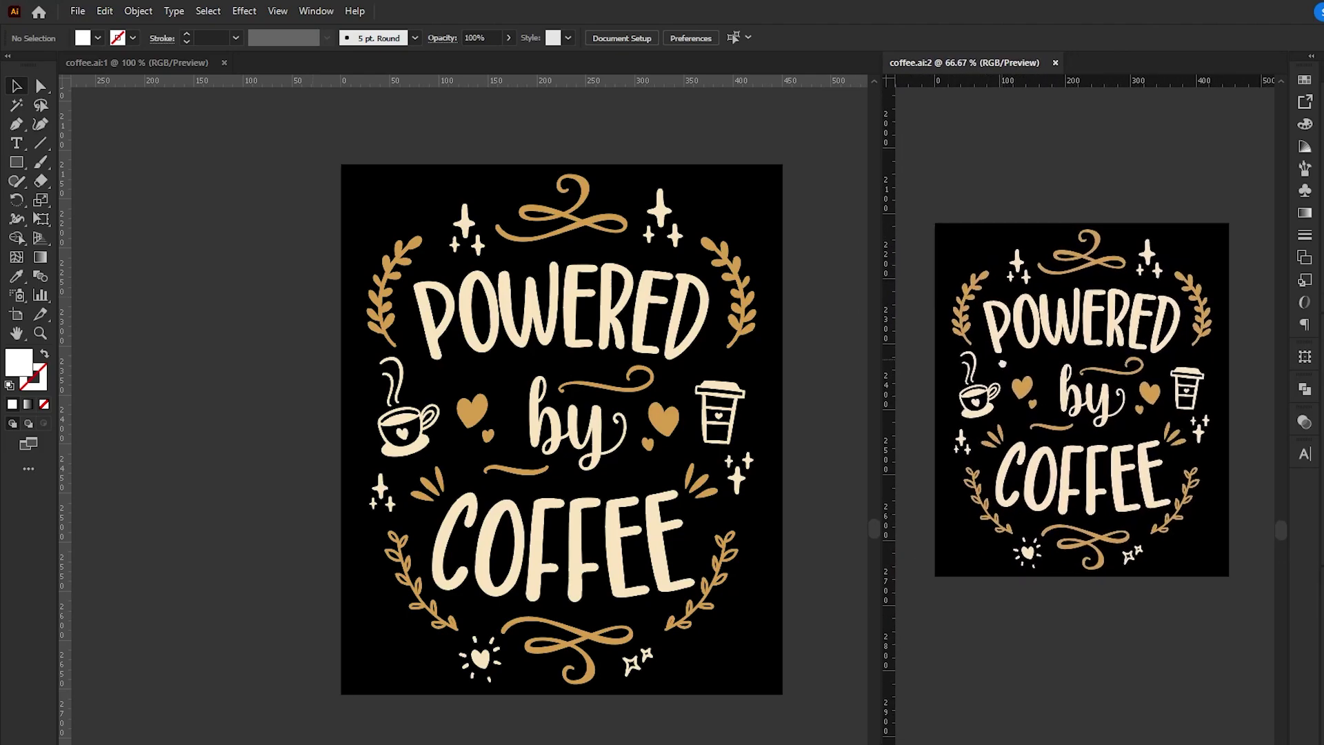
{"action": "left_click_drag", "start_coordinate": [1004, 364], "coordinate": [1013, 371]}
{"action": "scroll", "coordinate": [508, 384], "scroll_direction": "up", "scroll_amount": 4}
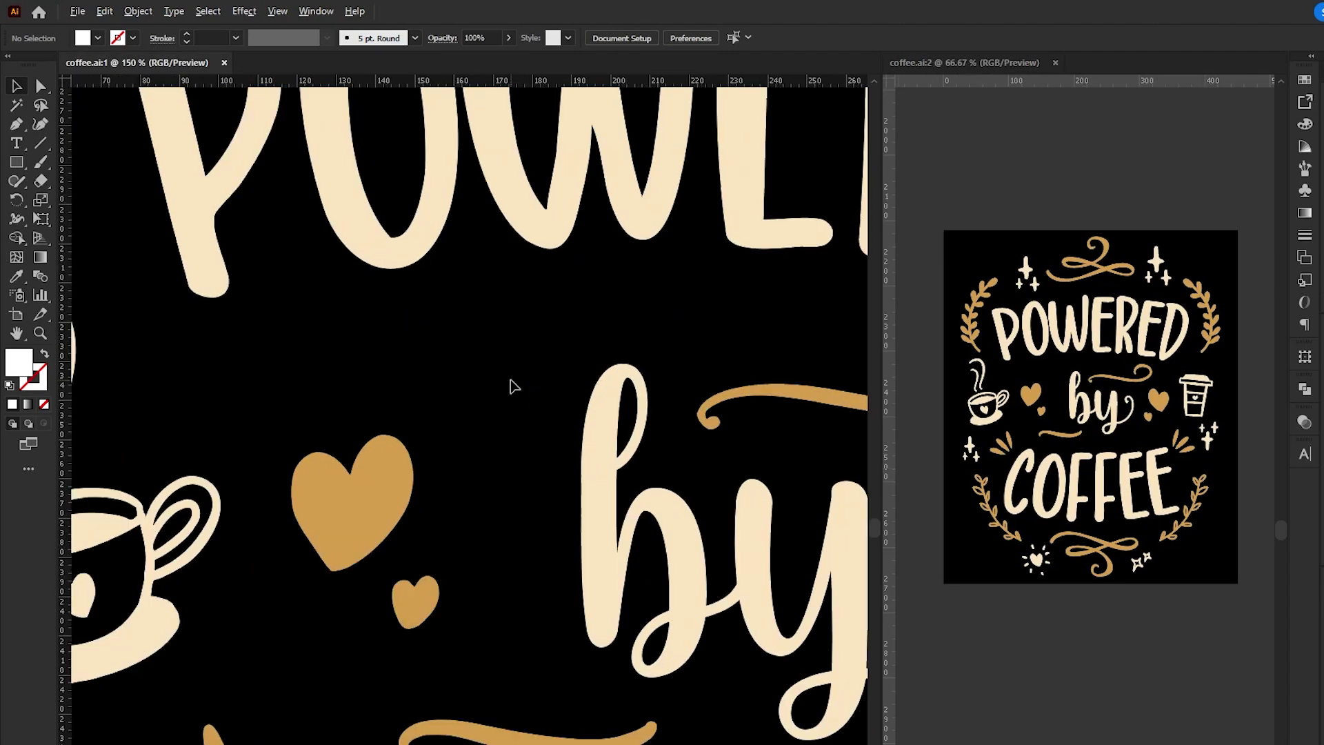
Step: Alt-drag a copy of the two-heart group up and to the right, above 'by'
{"action": "mouse_move", "coordinate": [488, 423]}
{"action": "left_mouse_down"}
{"action": "mouse_move", "coordinate": [675, 263]}
{"action": "mouse_move", "coordinate": [662, 291]}
{"action": "left_mouse_up"}
{"action": "left_click", "coordinate": [526, 373]}
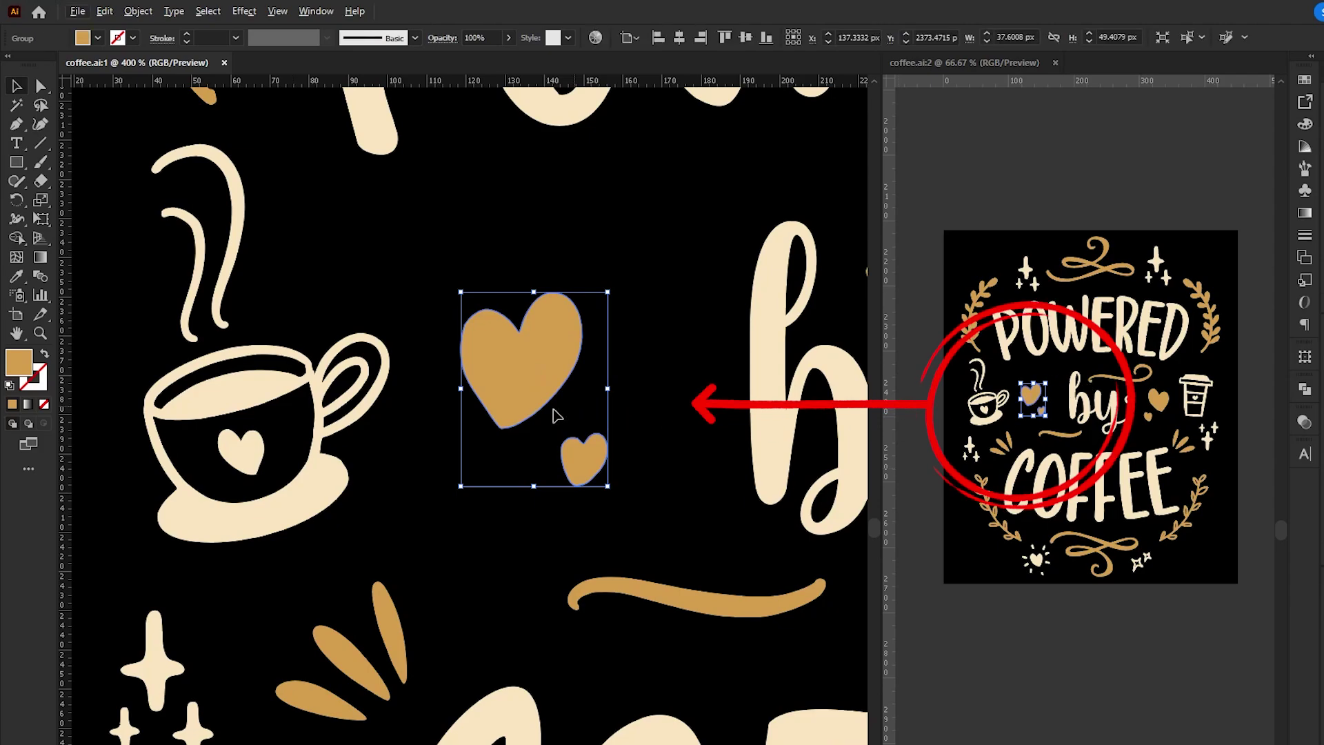
{"action": "left_click_drag", "start_coordinate": [535, 373], "coordinate": [656, 234]}
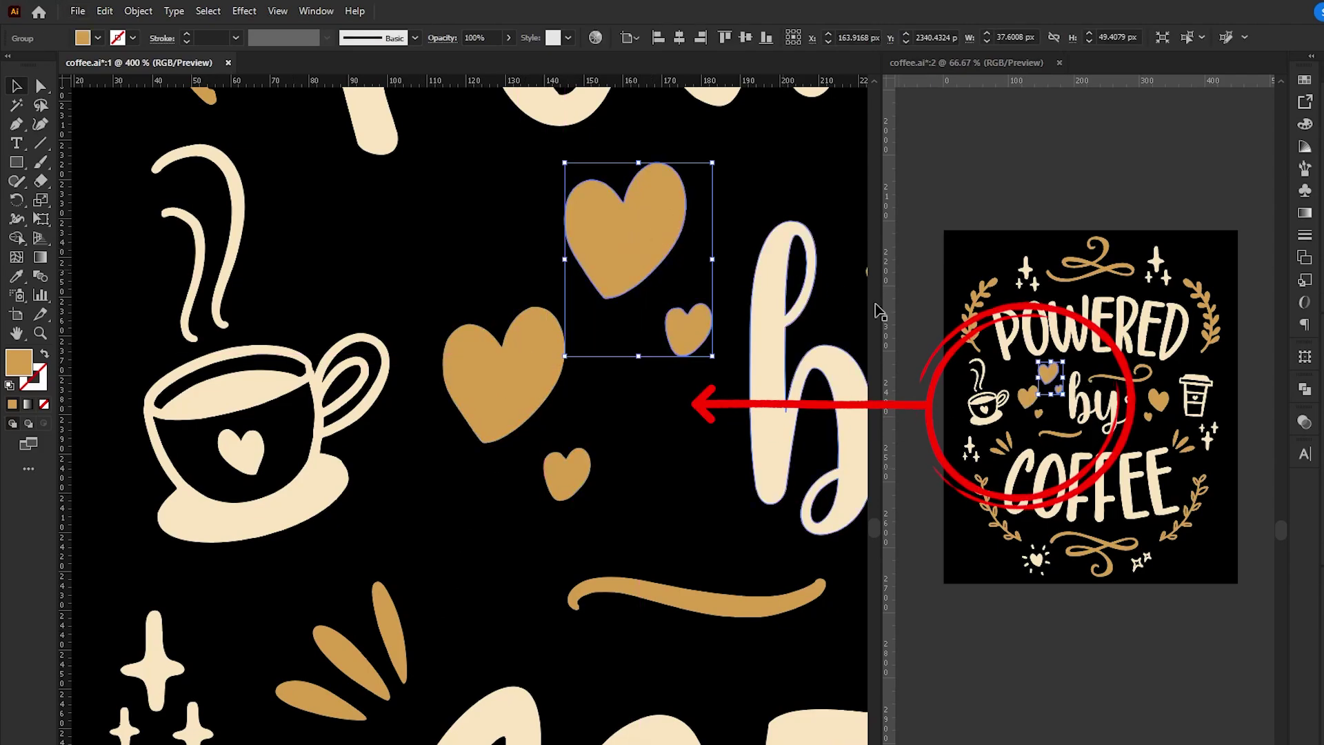
{"action": "left_click", "coordinate": [812, 371]}
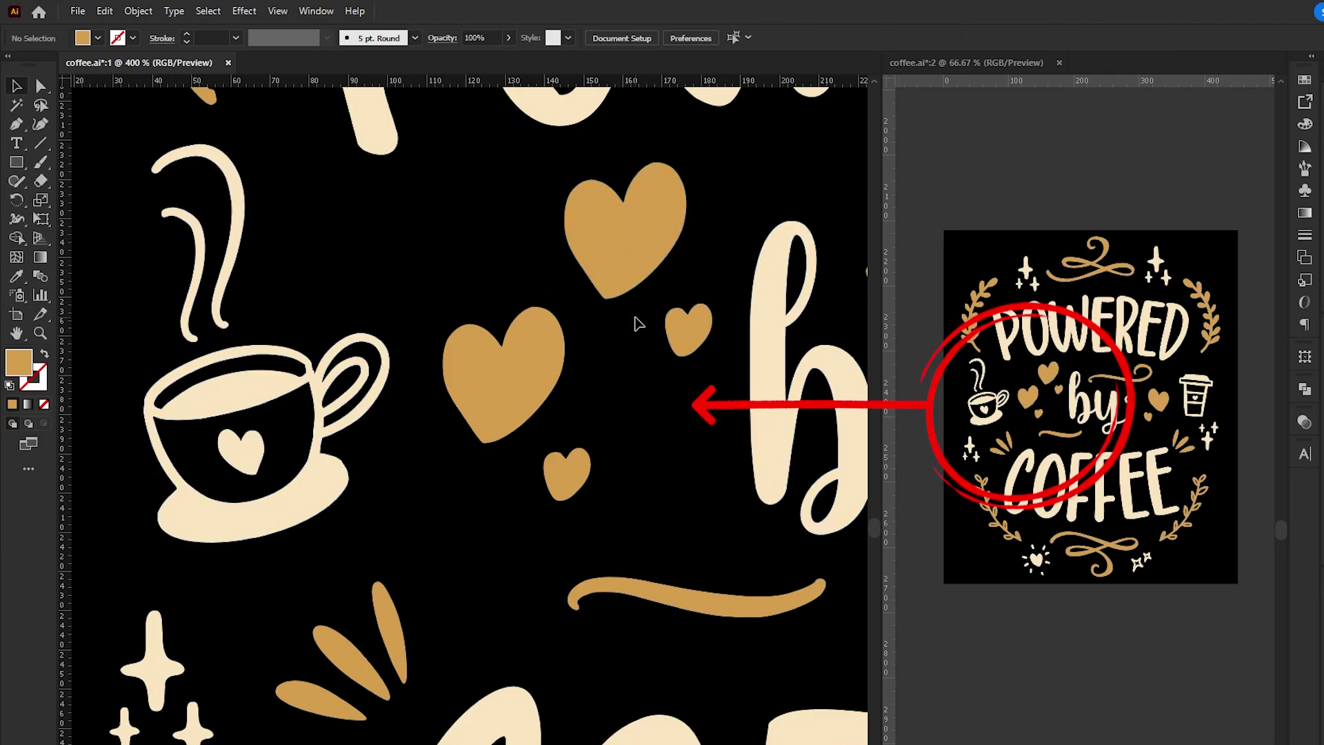
Step: Select the gold swash beneath 'by' in the COFFEE lettering
{"action": "scroll", "coordinate": [586, 414], "scroll_direction": "left", "scroll_amount": 2}
{"action": "scroll", "coordinate": [544, 414], "scroll_direction": "down", "scroll_amount": 5}
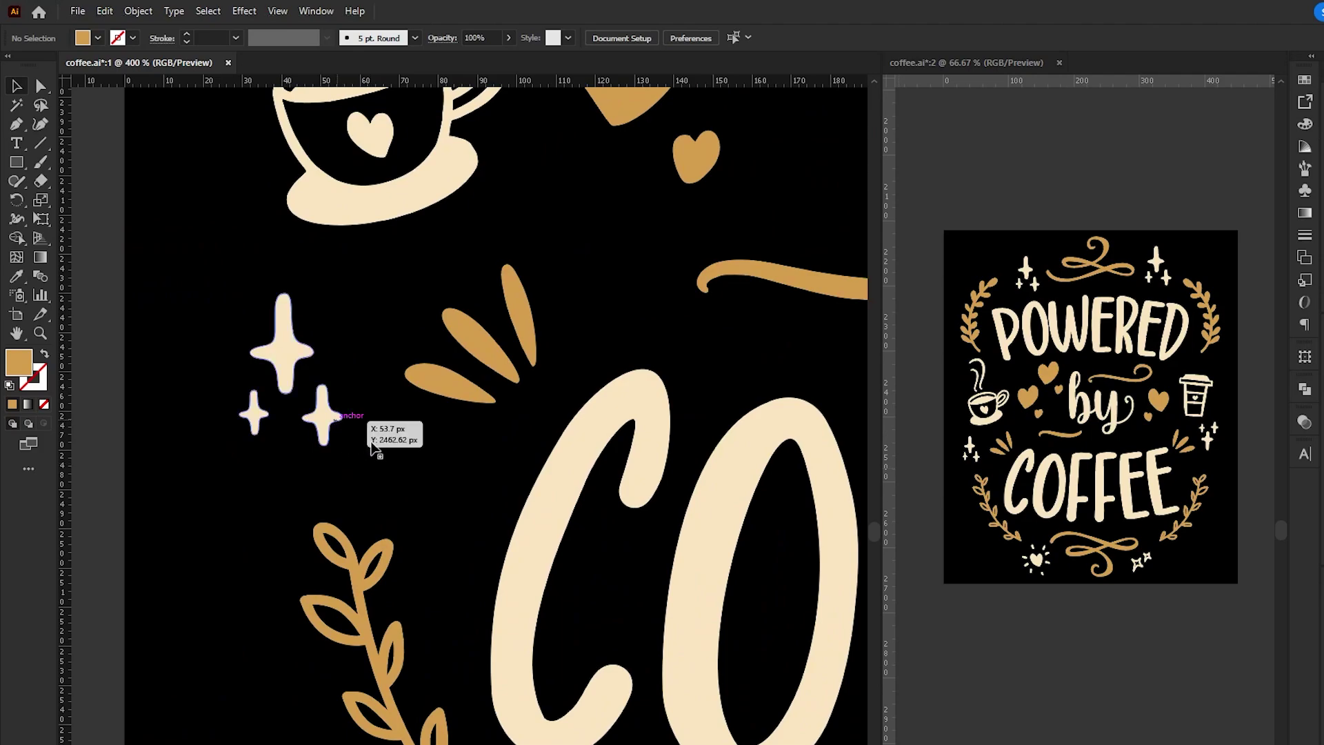
{"action": "scroll", "coordinate": [324, 289], "scroll_direction": "down", "scroll_amount": 3}
{"action": "scroll", "coordinate": [257, 257], "scroll_direction": "right", "scroll_amount": 3}
{"action": "scroll", "coordinate": [610, 399], "scroll_direction": "left", "scroll_amount": 3}
{"action": "scroll", "coordinate": [610, 399], "scroll_direction": "down", "scroll_amount": 1}
{"action": "left_click_drag", "start_coordinate": [667, 272], "coordinate": [531, 328]}
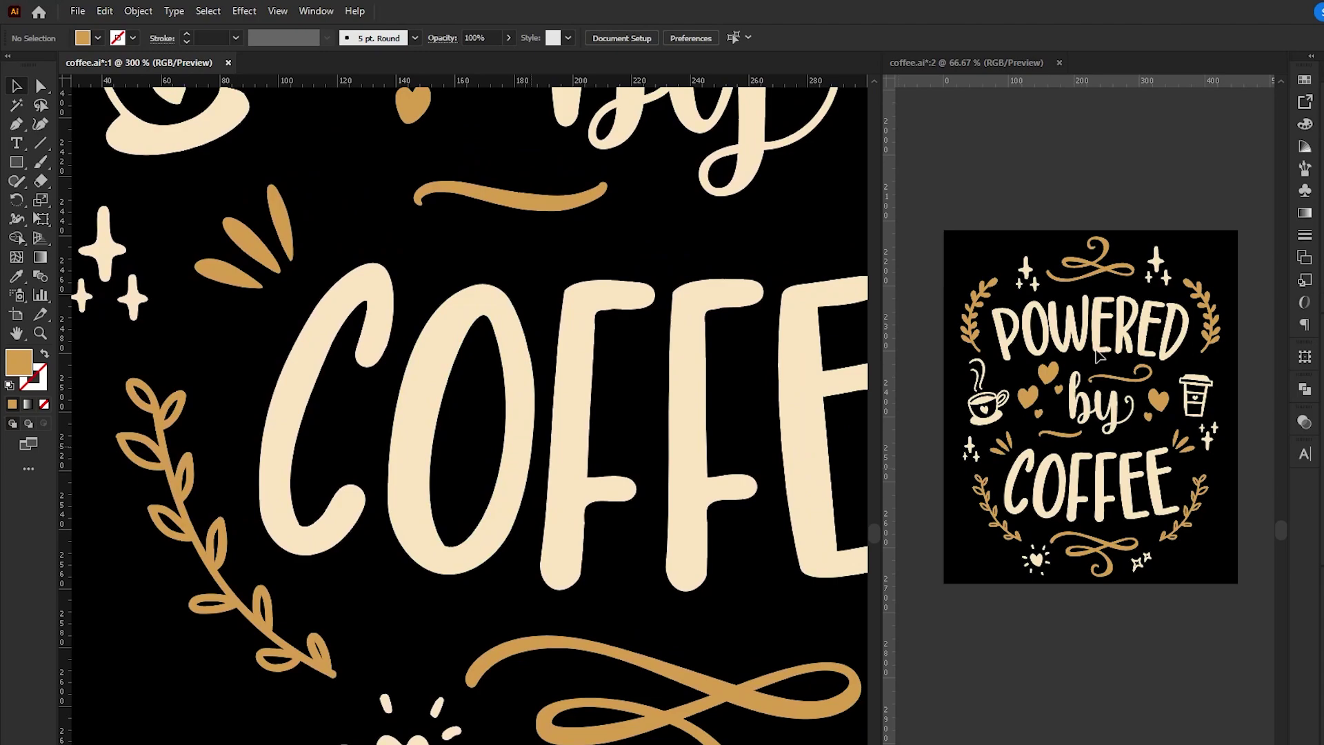
{"action": "left_click", "coordinate": [529, 207]}
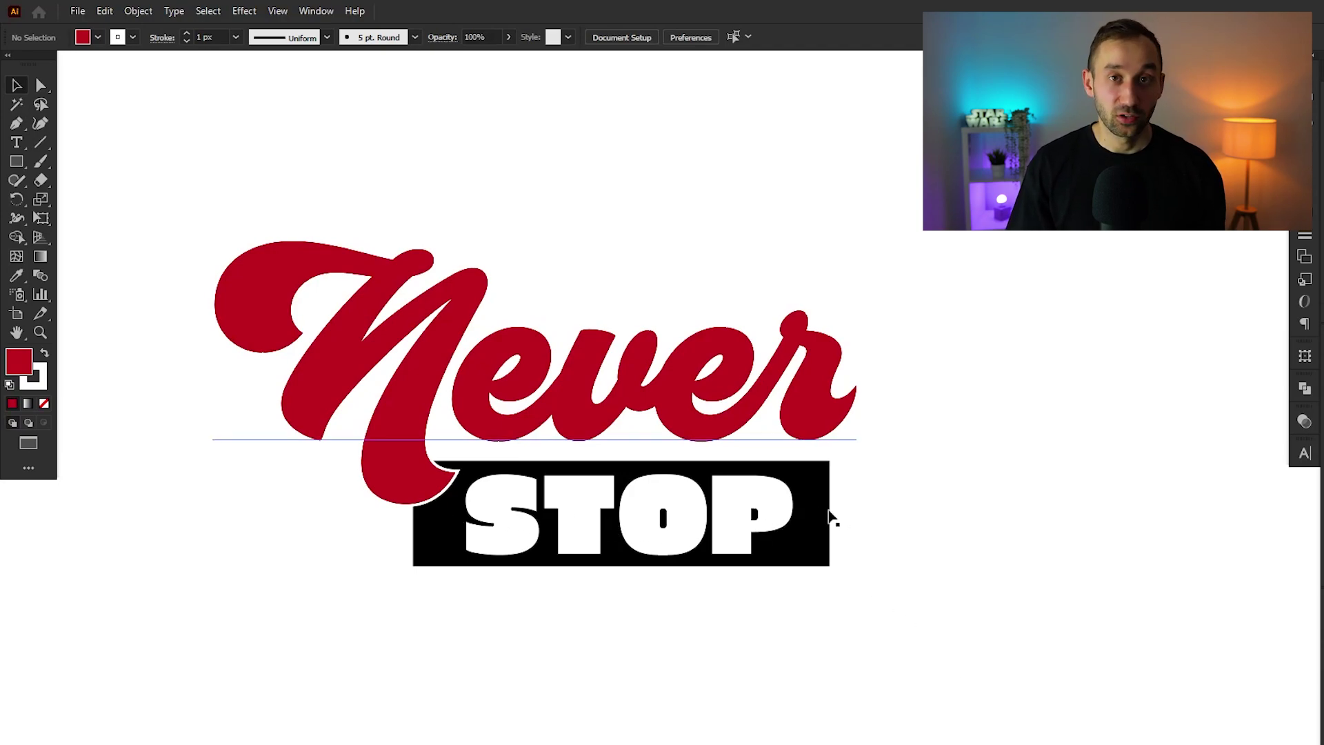
{"action": "left_click", "coordinate": [781, 542]}
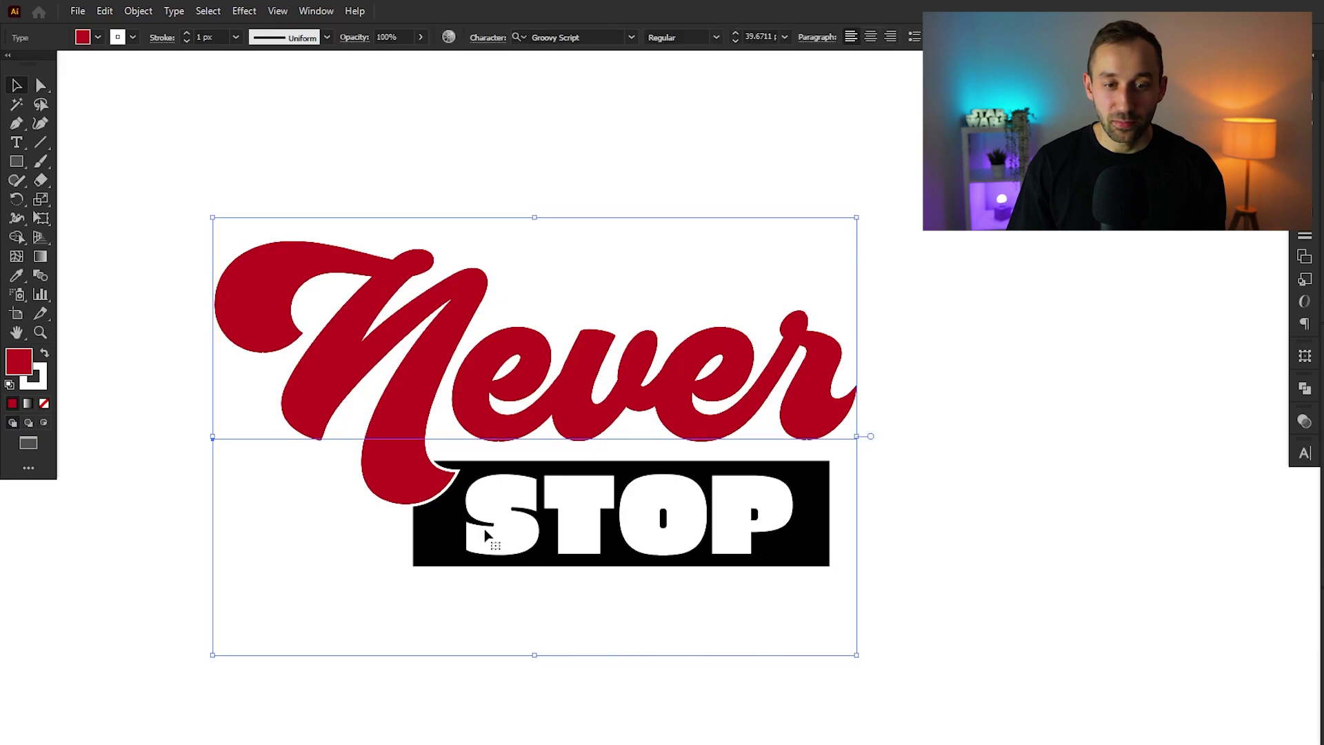
{"action": "left_click_drag", "start_coordinate": [542, 419], "coordinate": [519, 404]}
{"action": "key", "text": "ctrl+z"}
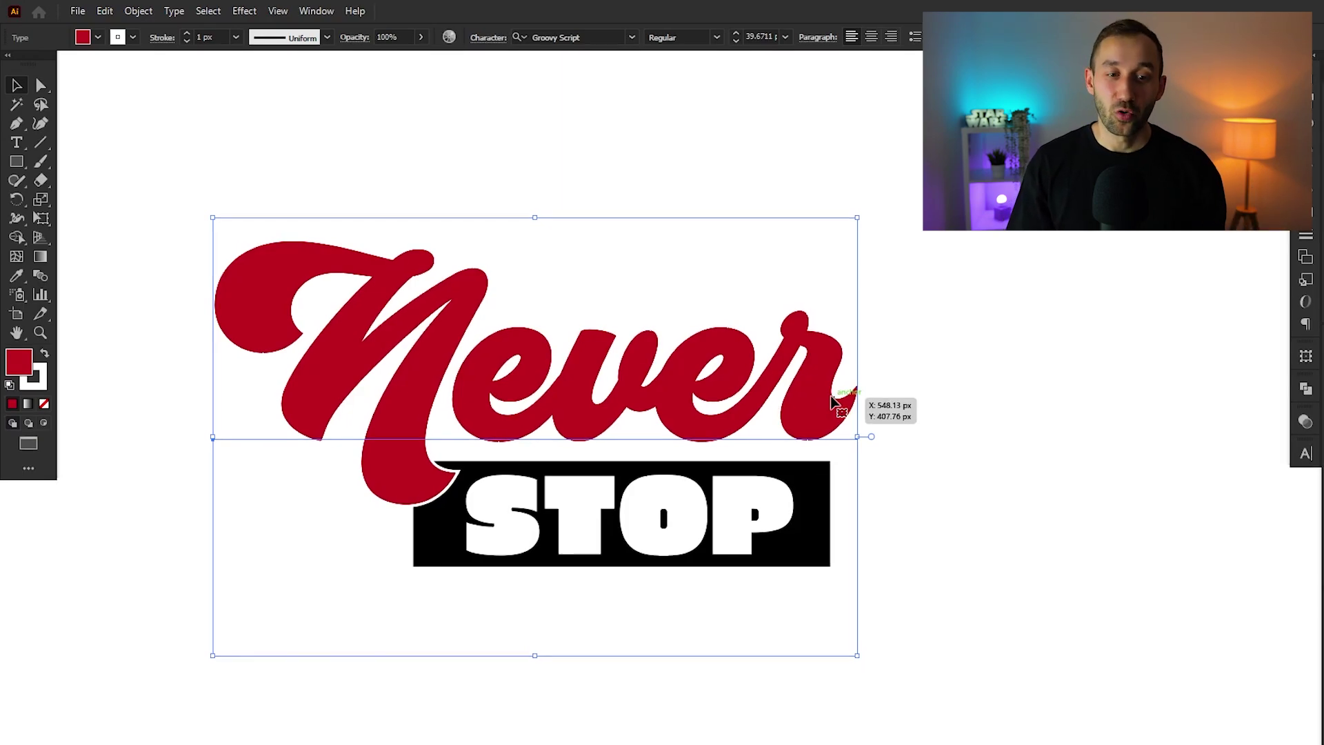
{"action": "left_click", "coordinate": [868, 414]}
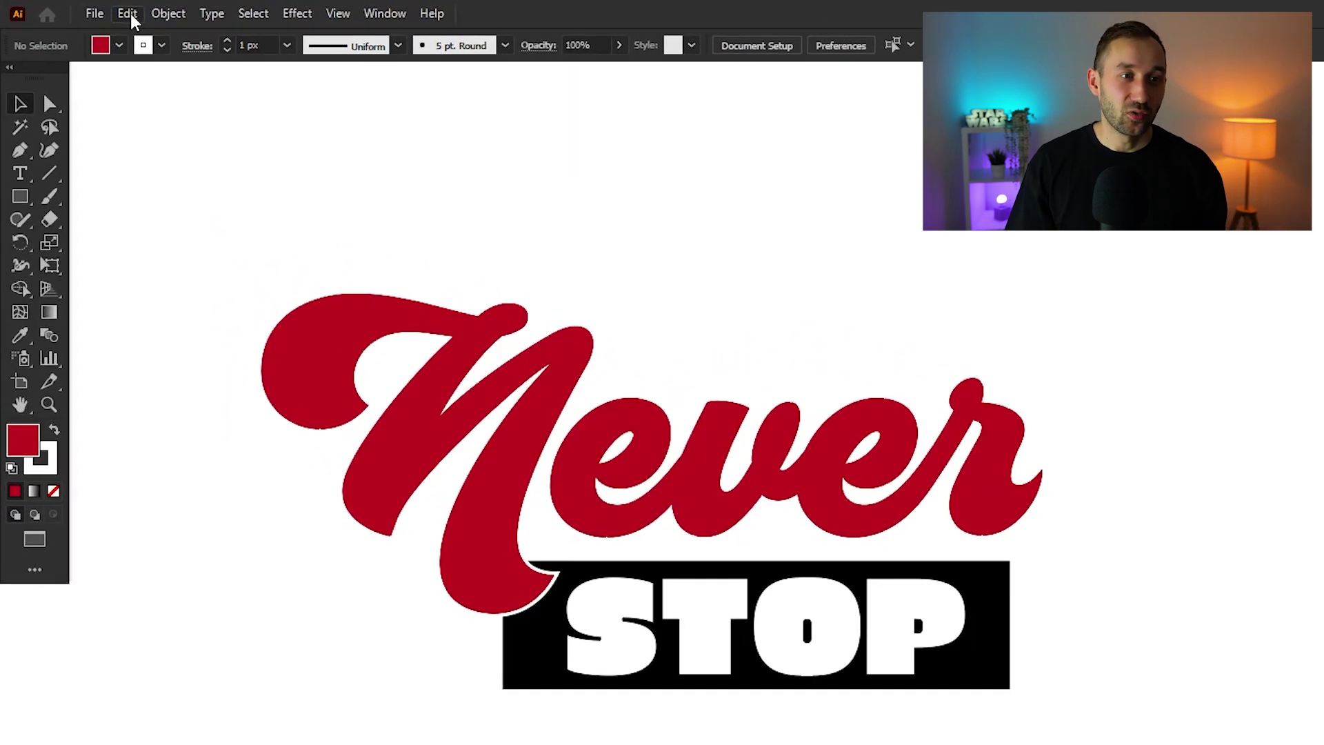
Step: Turn on Type Object Selection by Path Only in the Type preferences
{"action": "left_click", "coordinate": [131, 17]}
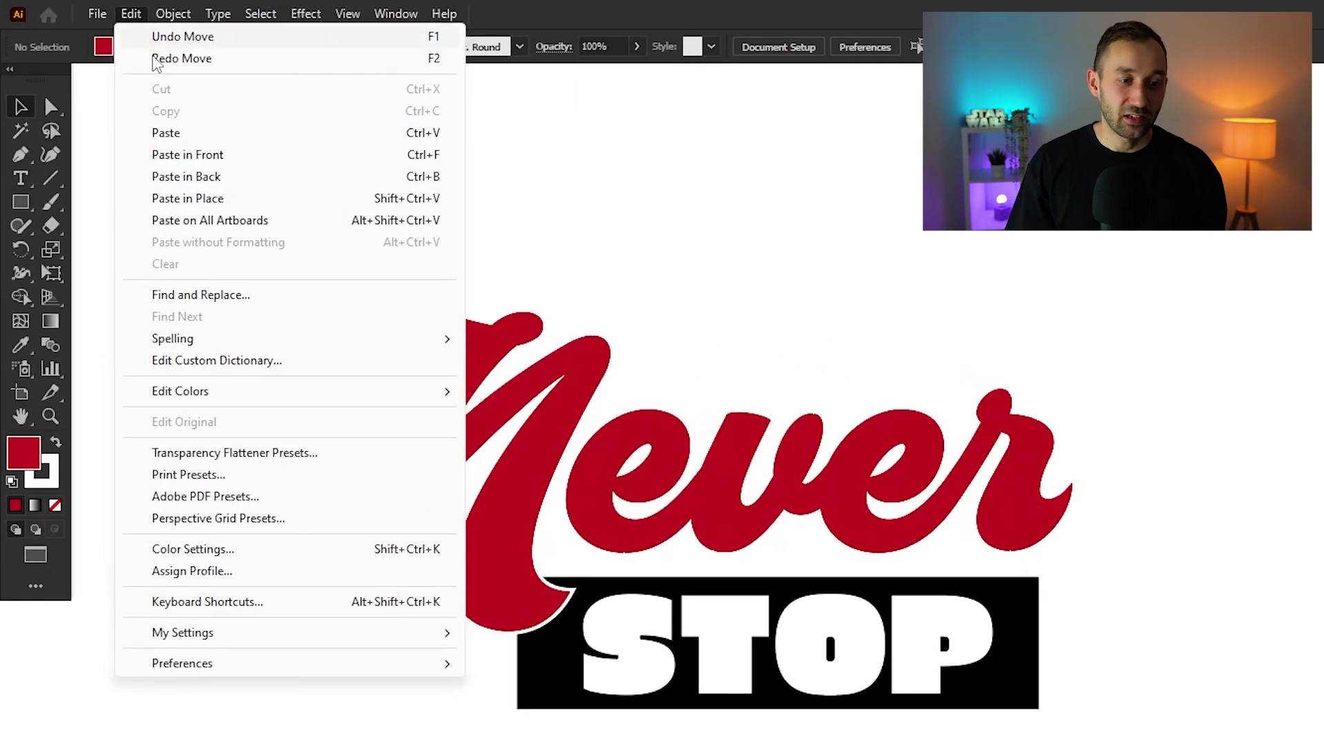
{"action": "mouse_move", "coordinate": [183, 662]}
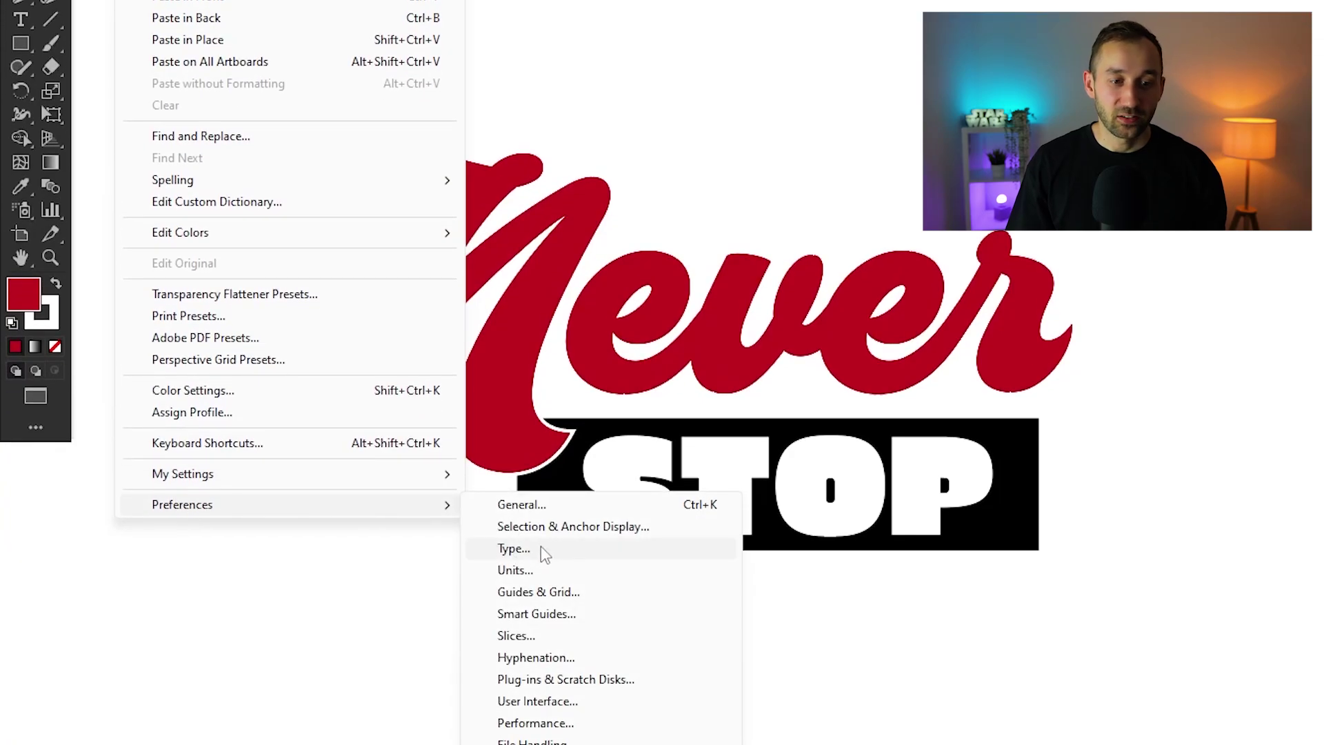
{"action": "left_click", "coordinate": [513, 548]}
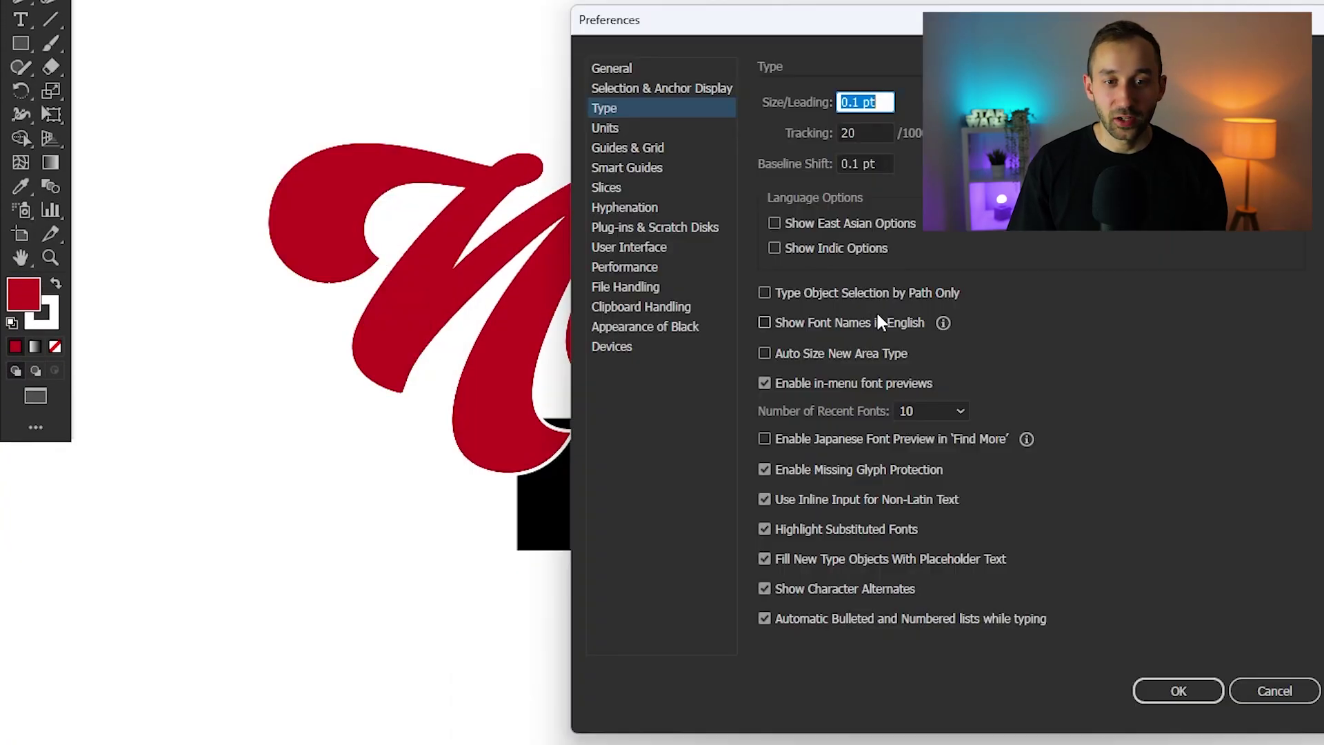
{"action": "left_click", "coordinate": [772, 291]}
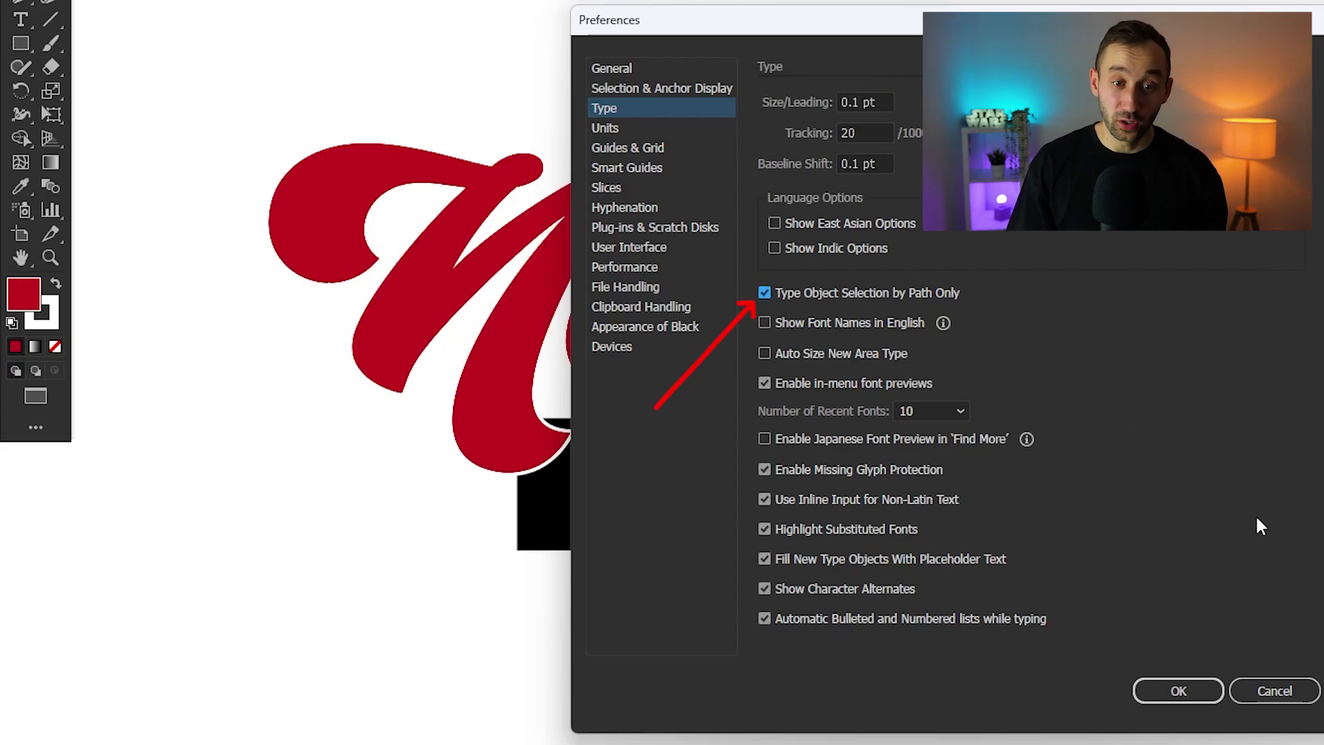
{"action": "left_click", "coordinate": [1179, 690]}
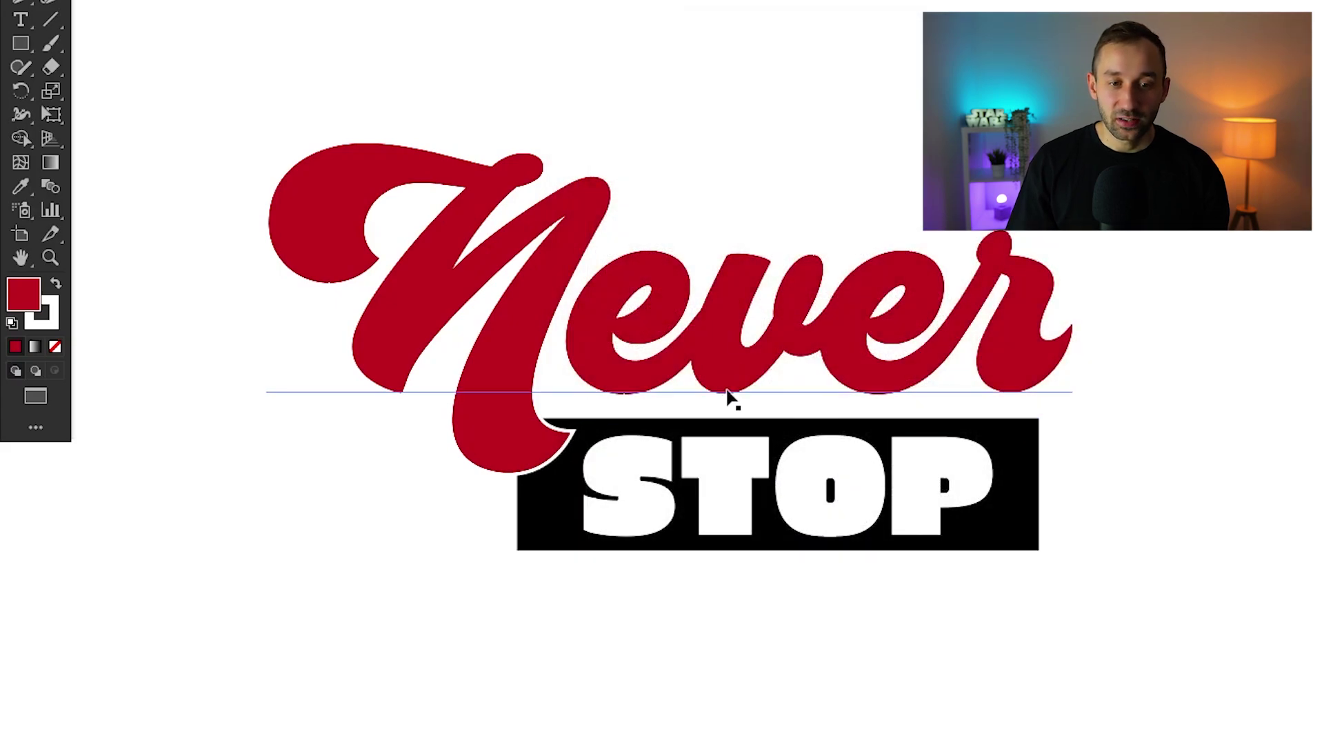
Step: Select the black box behind STOP inside its group and fill it with Never's red via Eyedropper
{"action": "left_click", "coordinate": [522, 398]}
{"action": "left_click", "coordinate": [527, 28]}
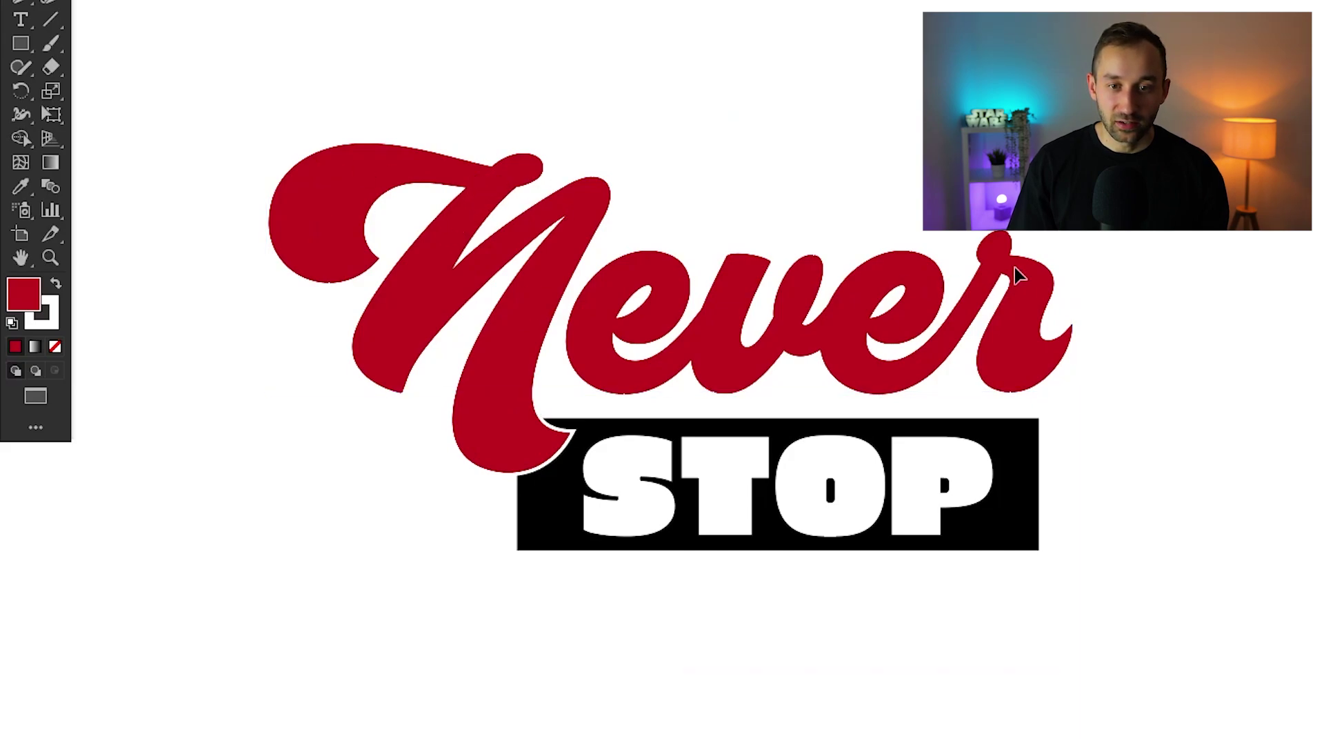
{"action": "left_click", "coordinate": [851, 395]}
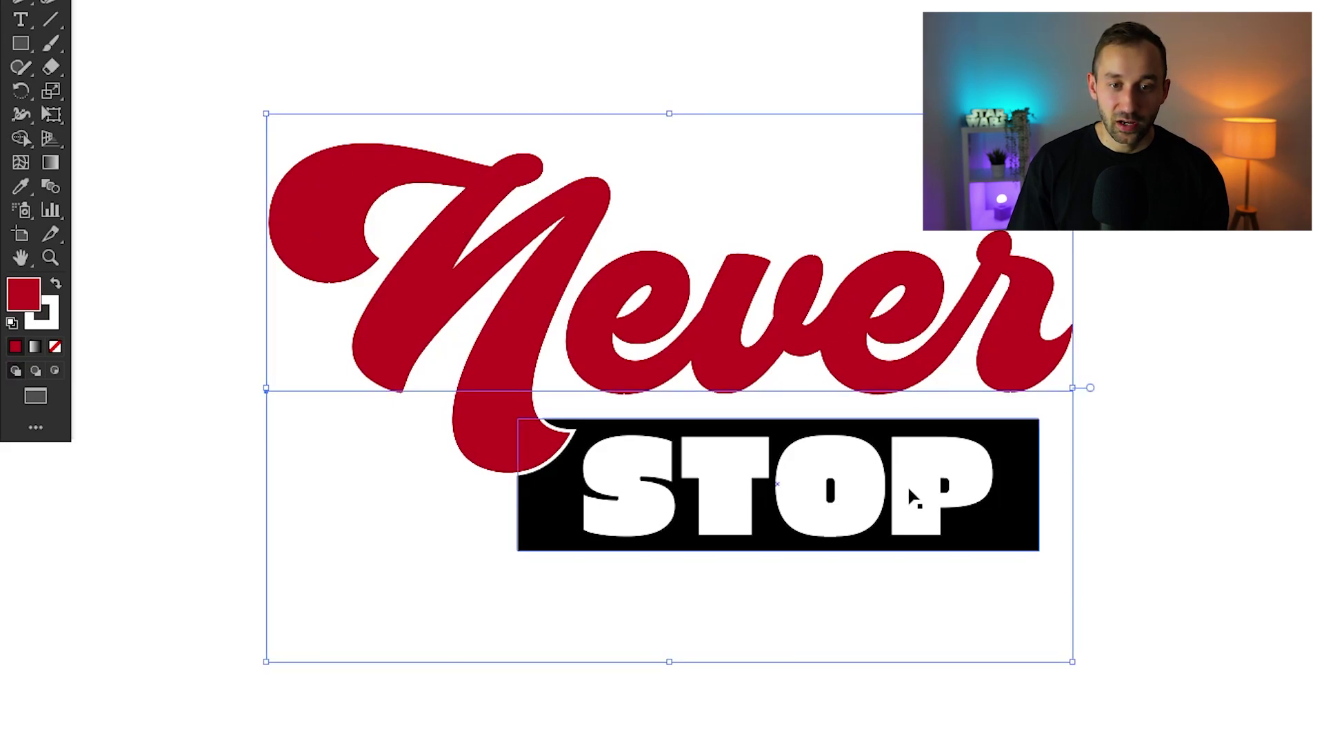
{"action": "left_click", "coordinate": [910, 542]}
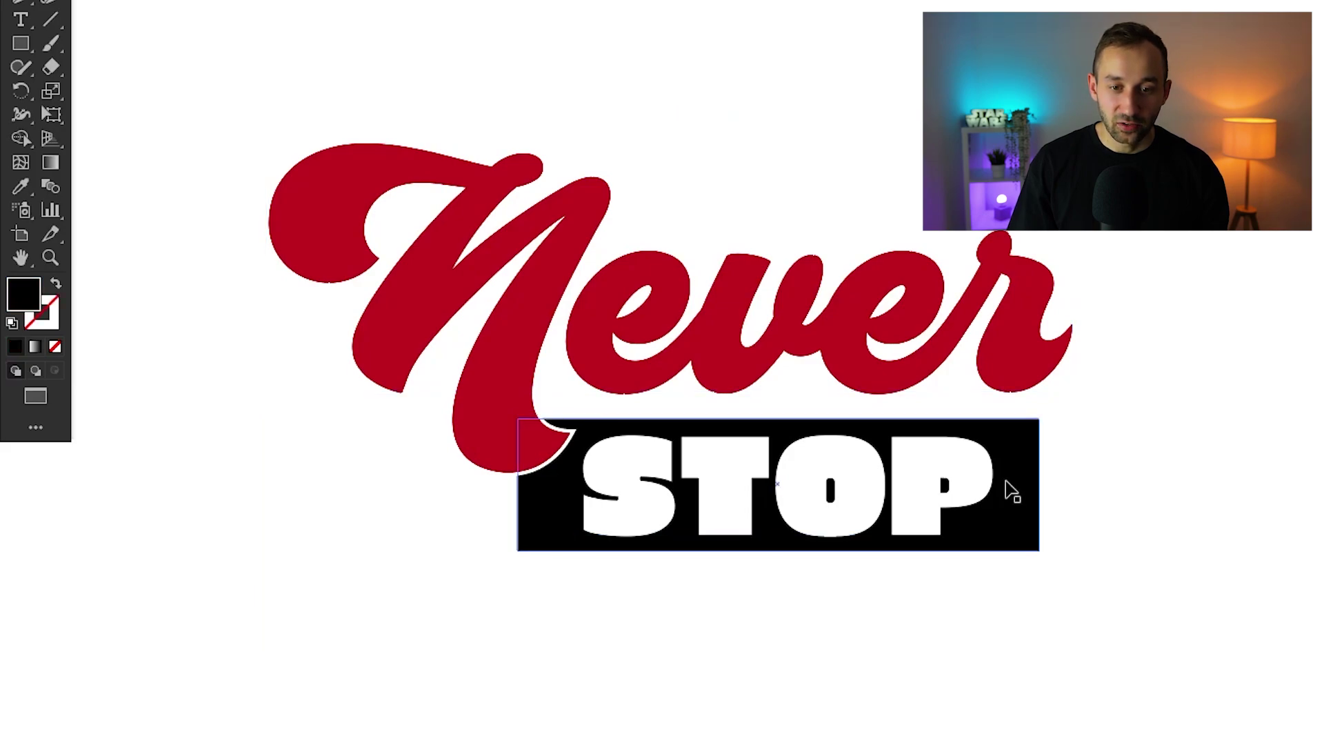
{"action": "left_click_drag", "start_coordinate": [1033, 506], "coordinate": [1073, 506]}
{"action": "key", "text": "ctrl+z"}
{"action": "left_click", "coordinate": [862, 400]}
{"action": "left_click", "coordinate": [1013, 509]}
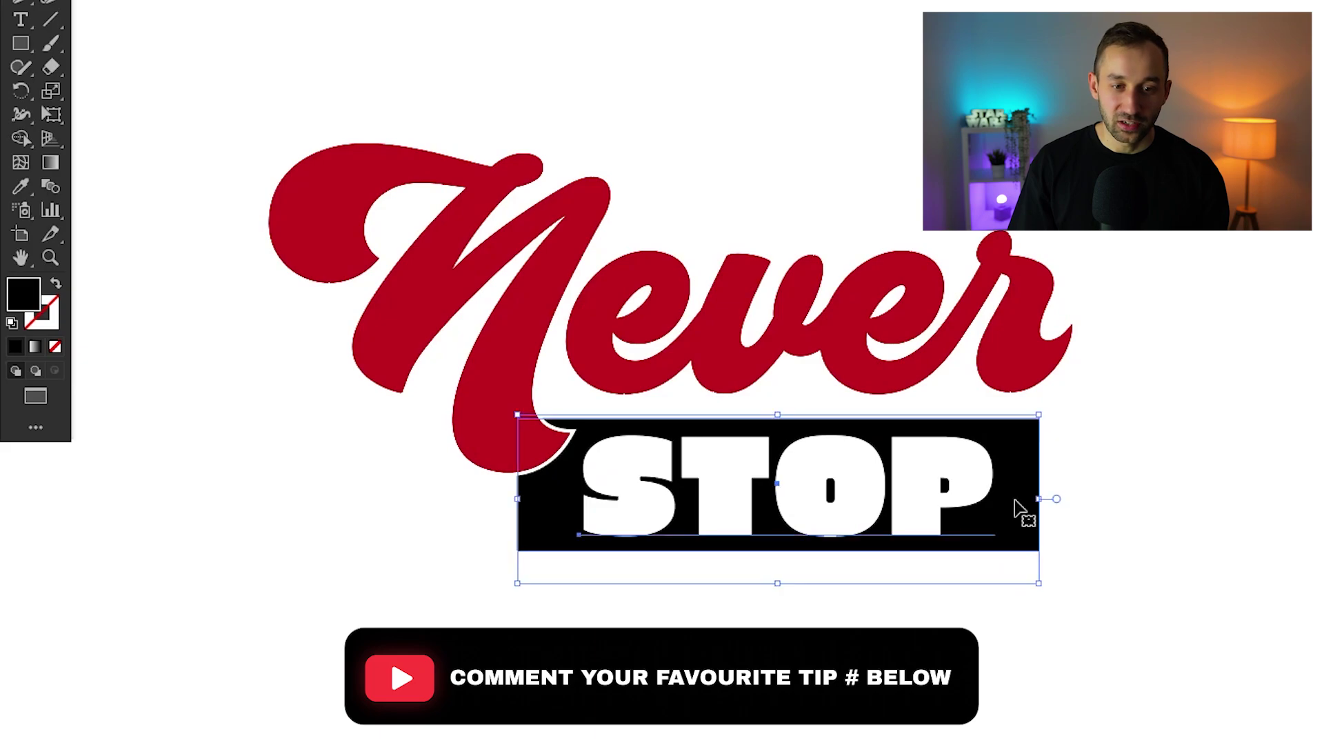
{"action": "key", "text": "i"}
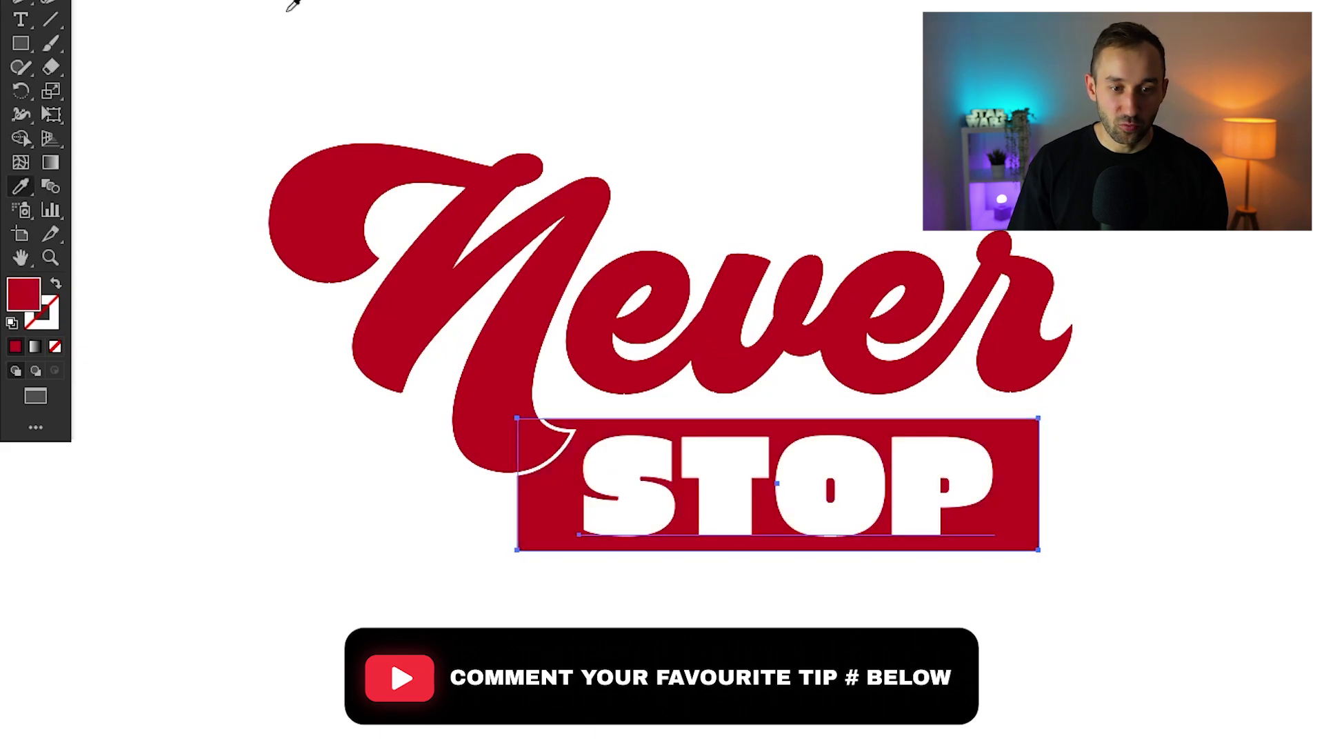